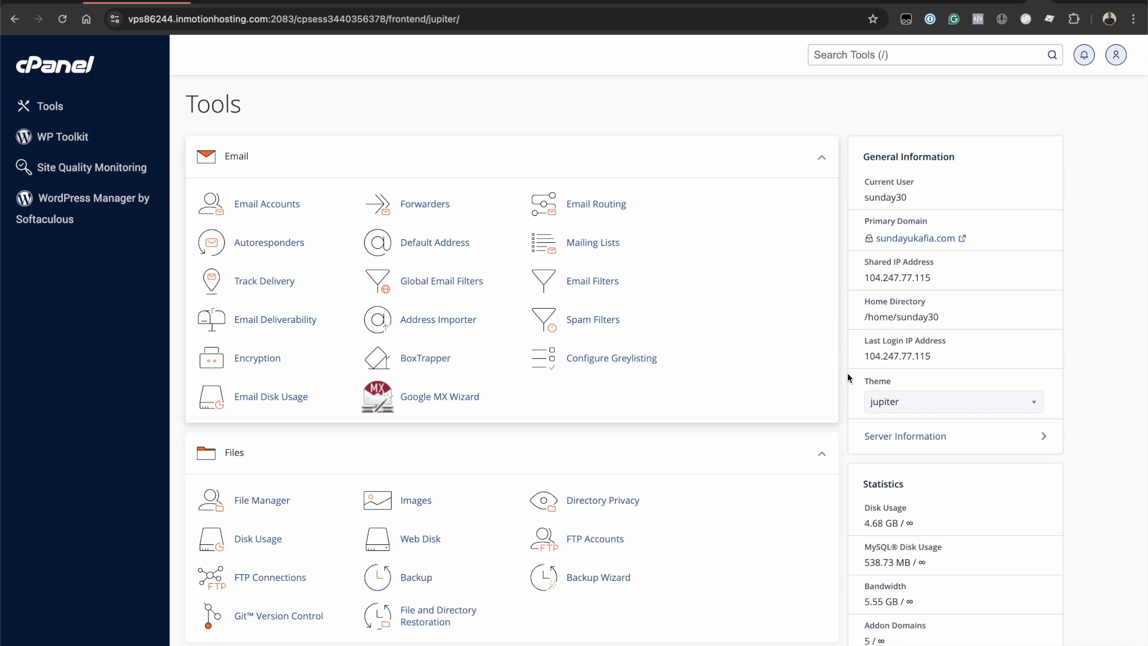
# - Scroll through the cPanel home page to browse the available tools
pyautogui.scroll(-1, 847, 377)
pyautogui.scroll(-5, 847, 374)
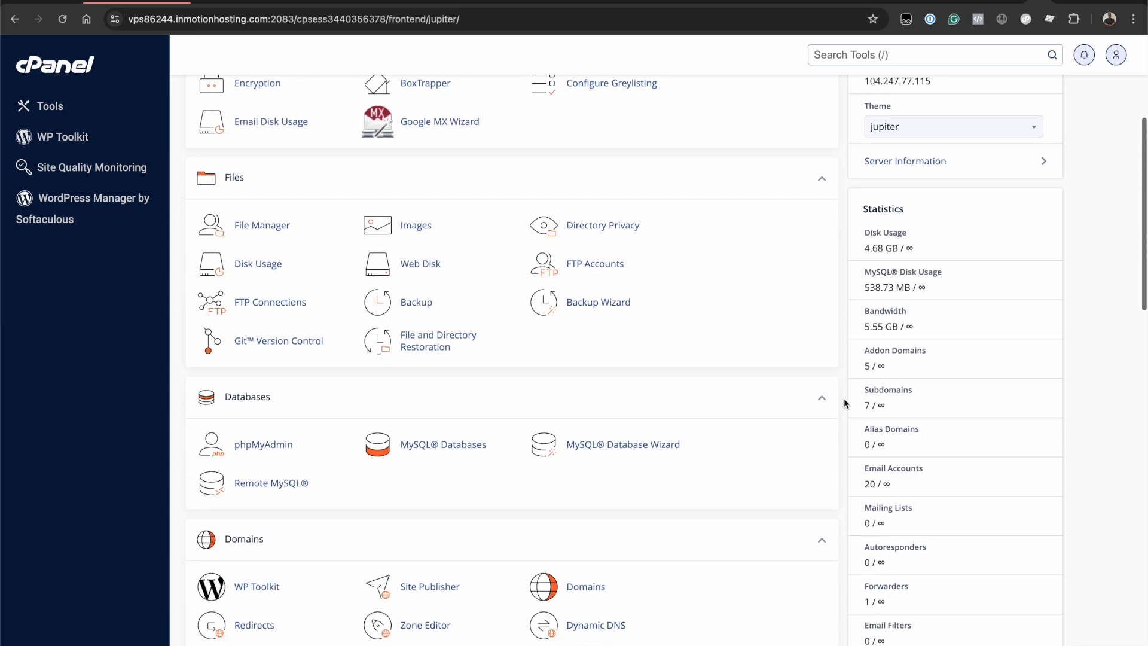
pyautogui.scroll(-6, 839, 493)
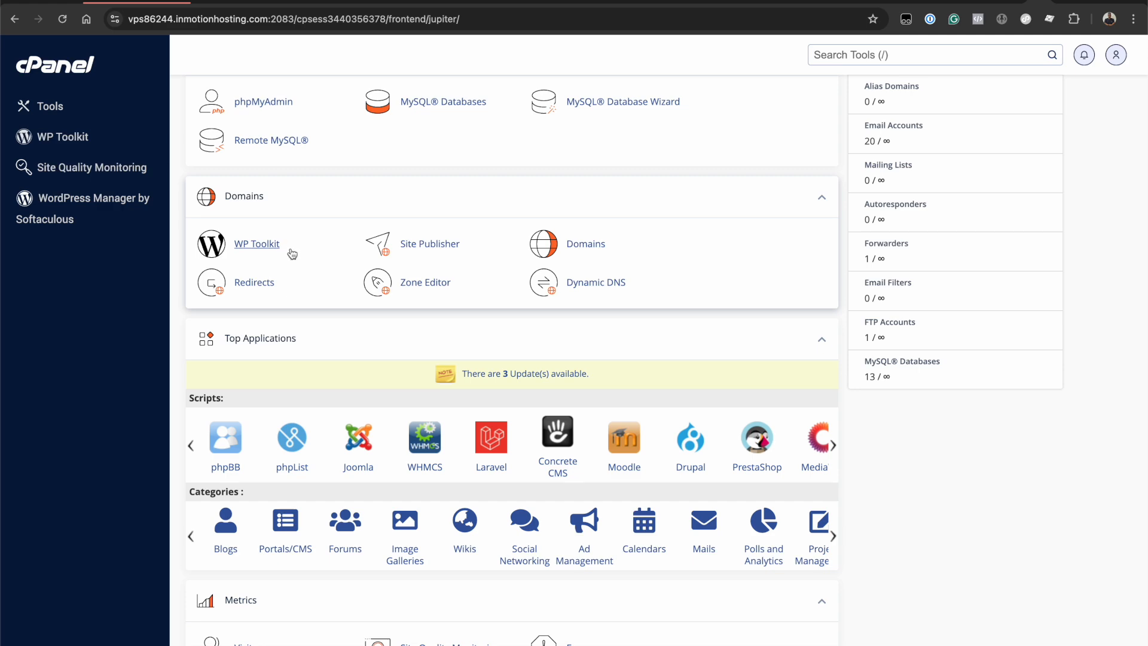
pyautogui.scroll(-12, 417, 537)
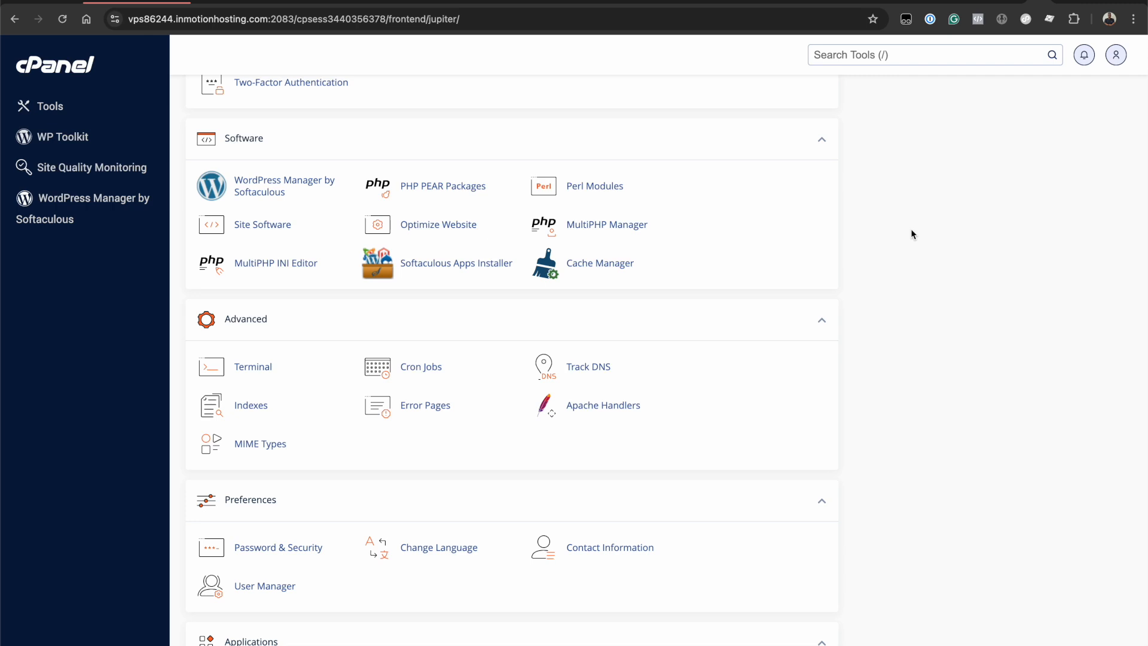
pyautogui.scroll(3, 896, 218)
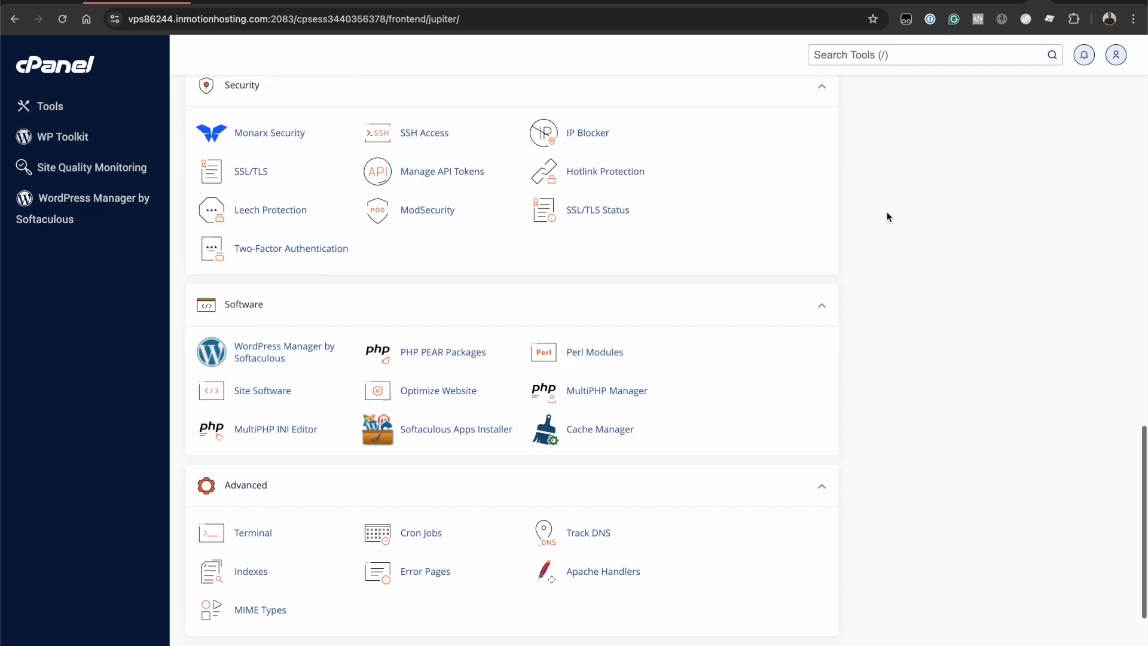
pyautogui.scroll(1, 887, 212)
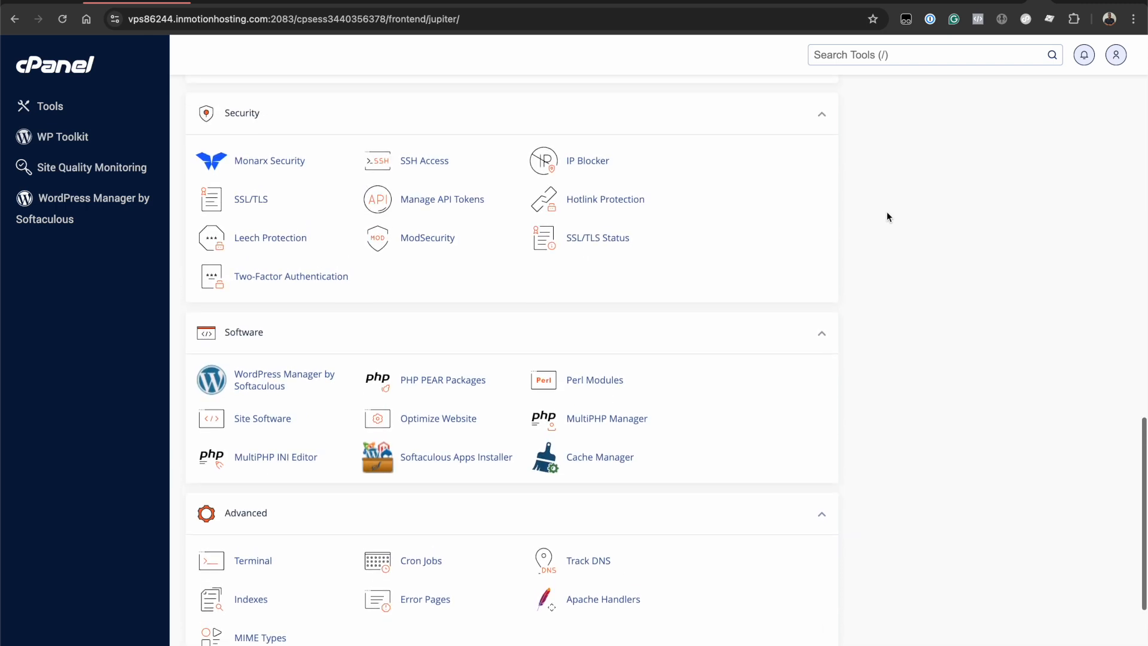
pyautogui.scroll(3, 887, 213)
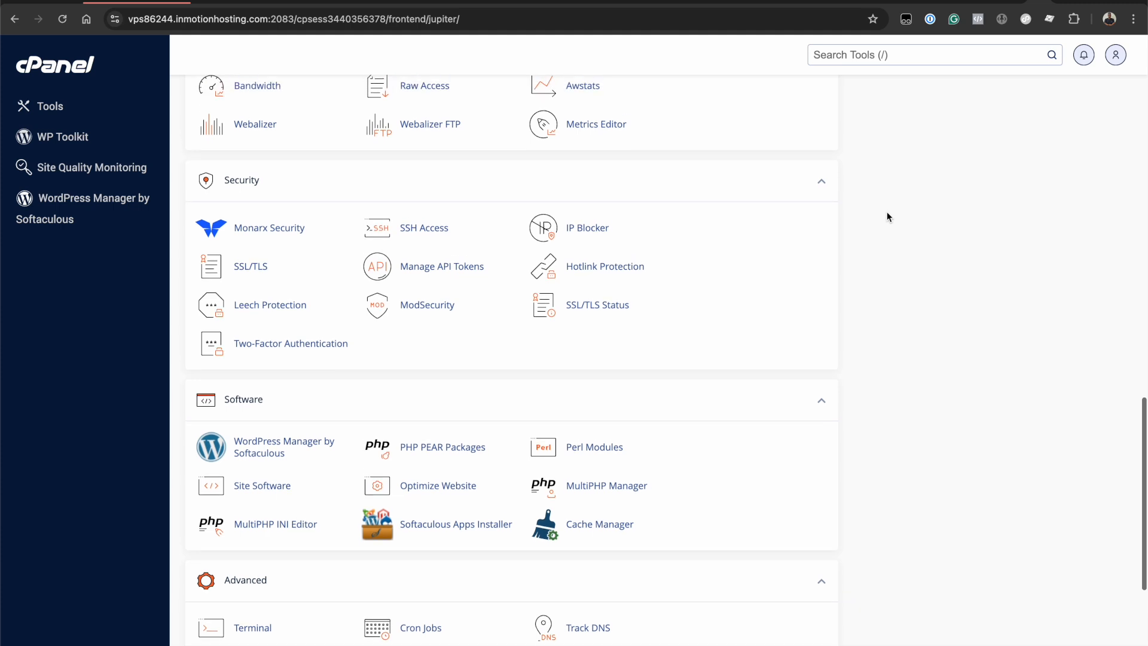
pyautogui.scroll(3, 887, 217)
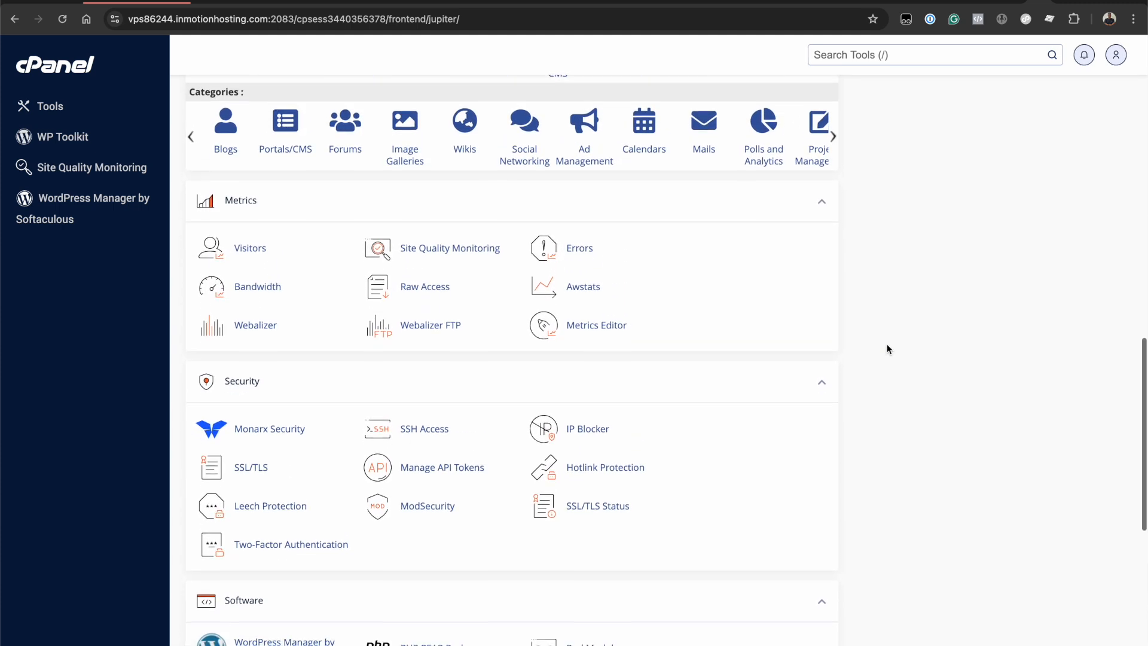
pyautogui.scroll(-10, 886, 347)
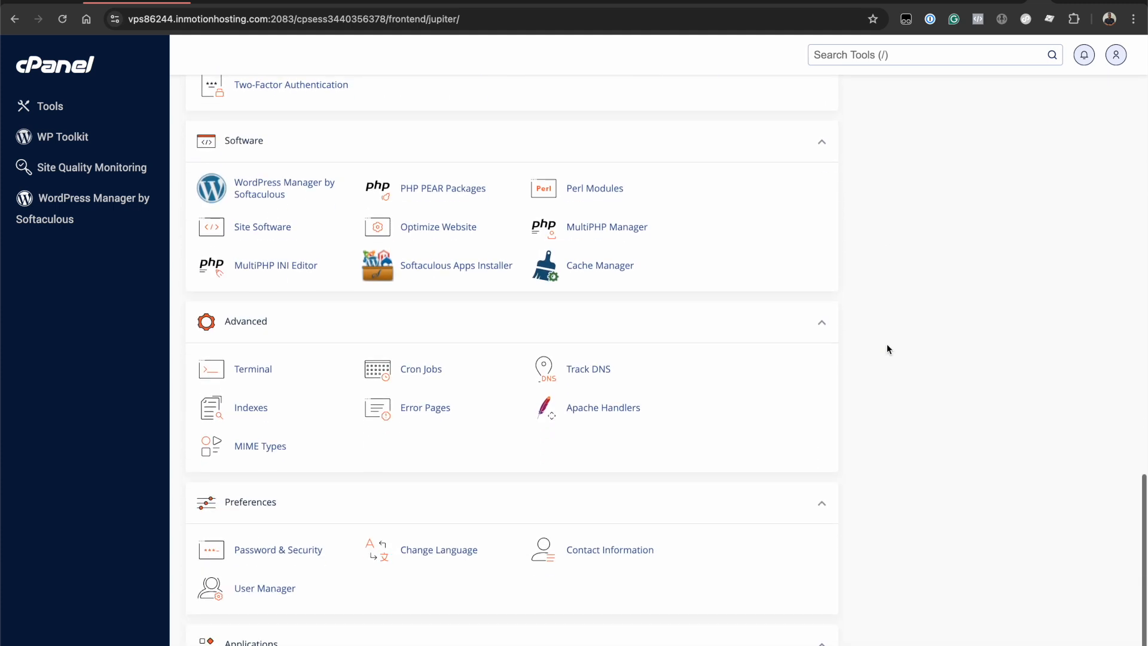
# - Search the cPanel tools for 'wp too', 'soft' and 'wordpresss', then close the results
pyautogui.click(849, 55)
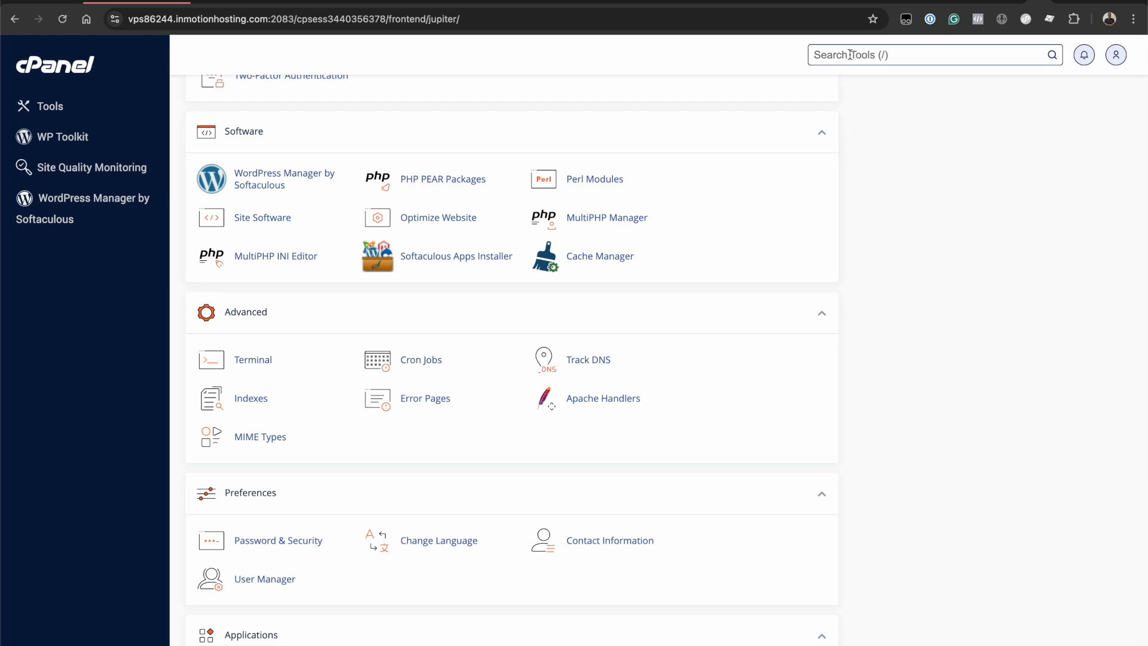
pyautogui.write('wp too')
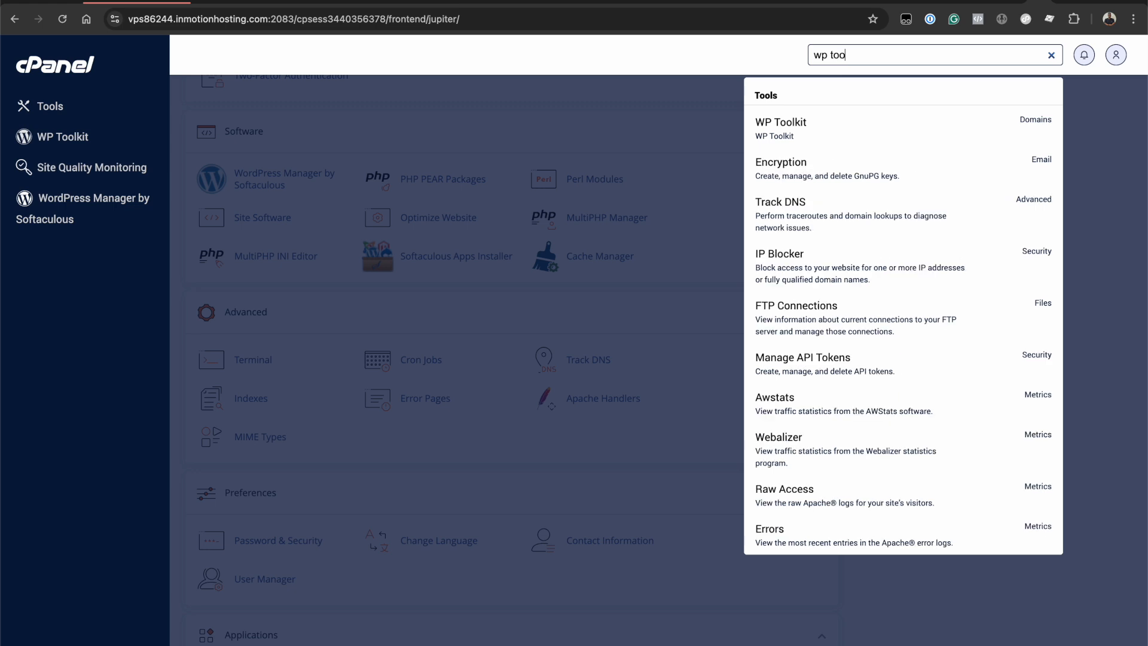
pyautogui.tripleClick(864, 52)
pyautogui.write('soft')
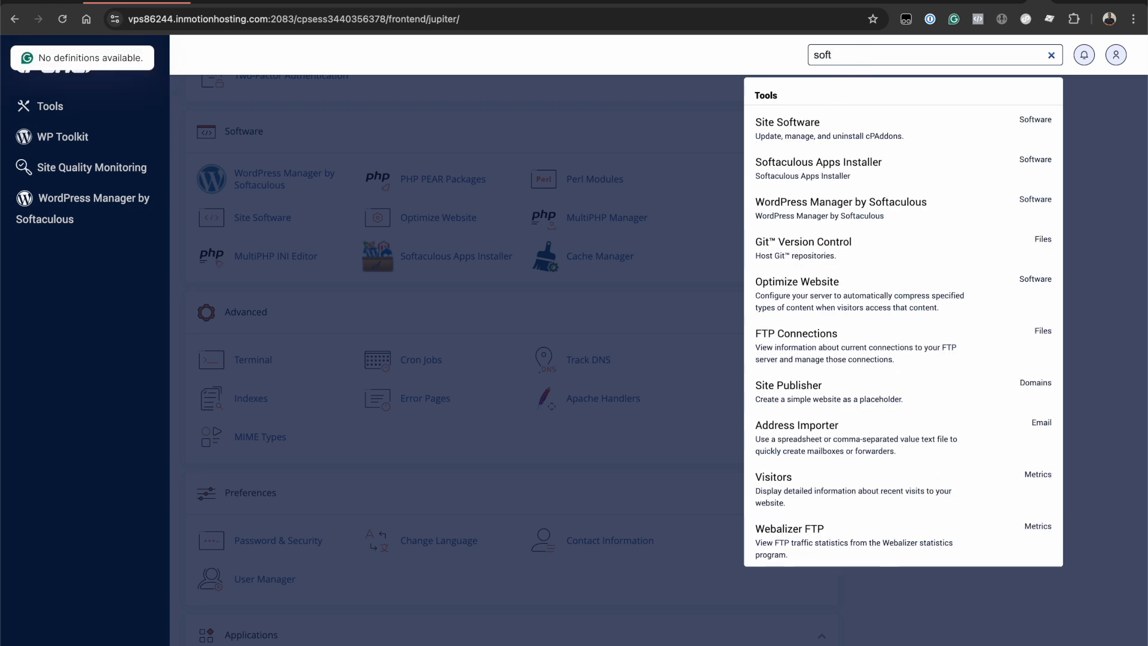
pyautogui.click(848, 49)
pyautogui.doubleClick(848, 48)
pyautogui.write('wordpresss')
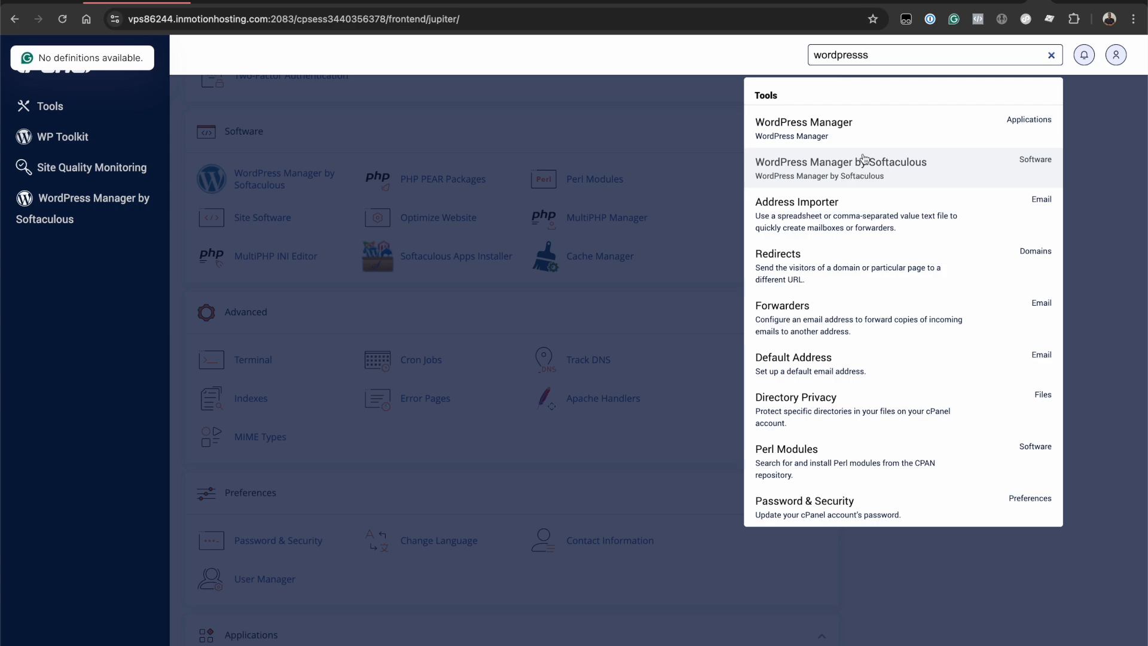
pyautogui.click(702, 199)
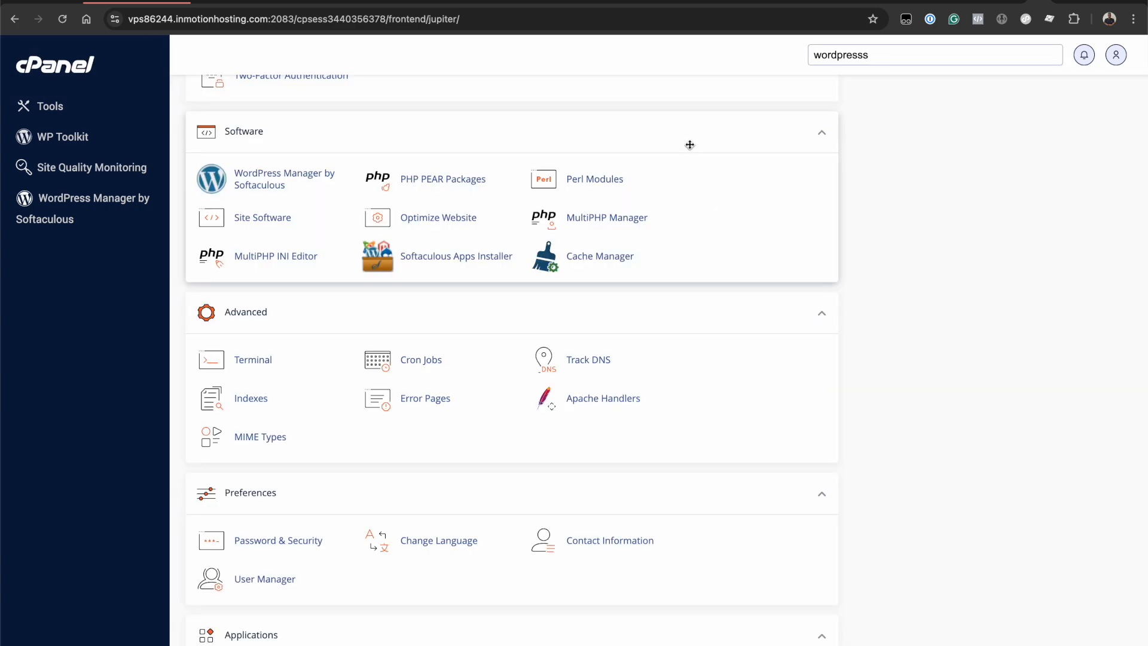
pyautogui.scroll(10, 597, 209)
pyautogui.scroll(7, 361, 218)
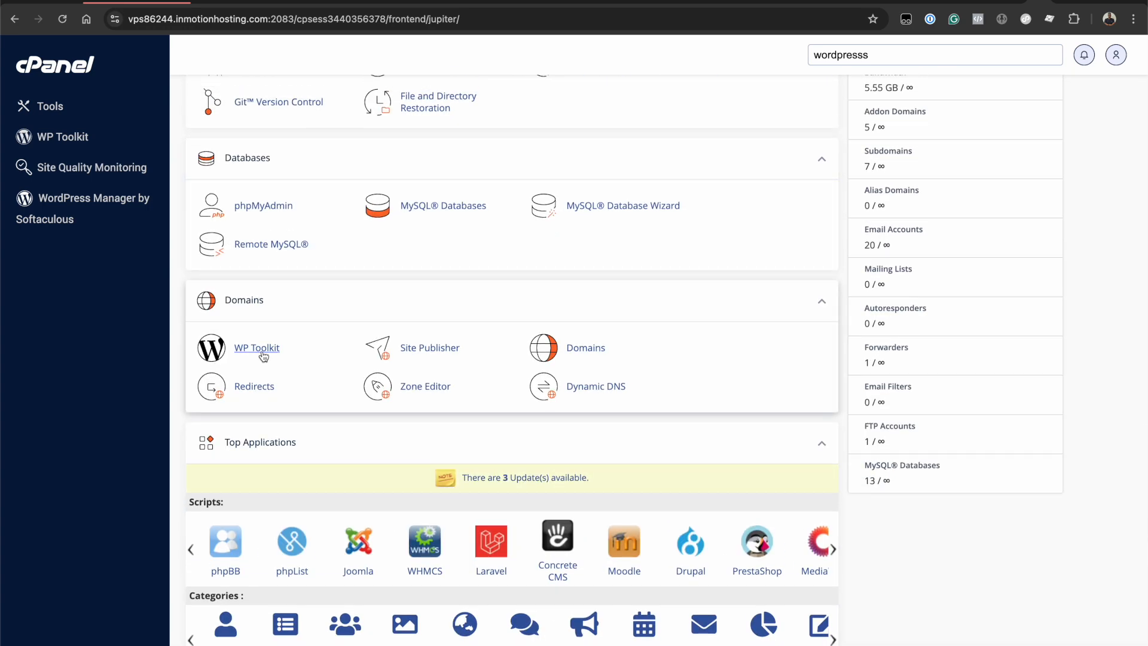
# - Go to WP Toolkit, collapse the notifications and start a new WordPress installation
pyautogui.click(264, 357)
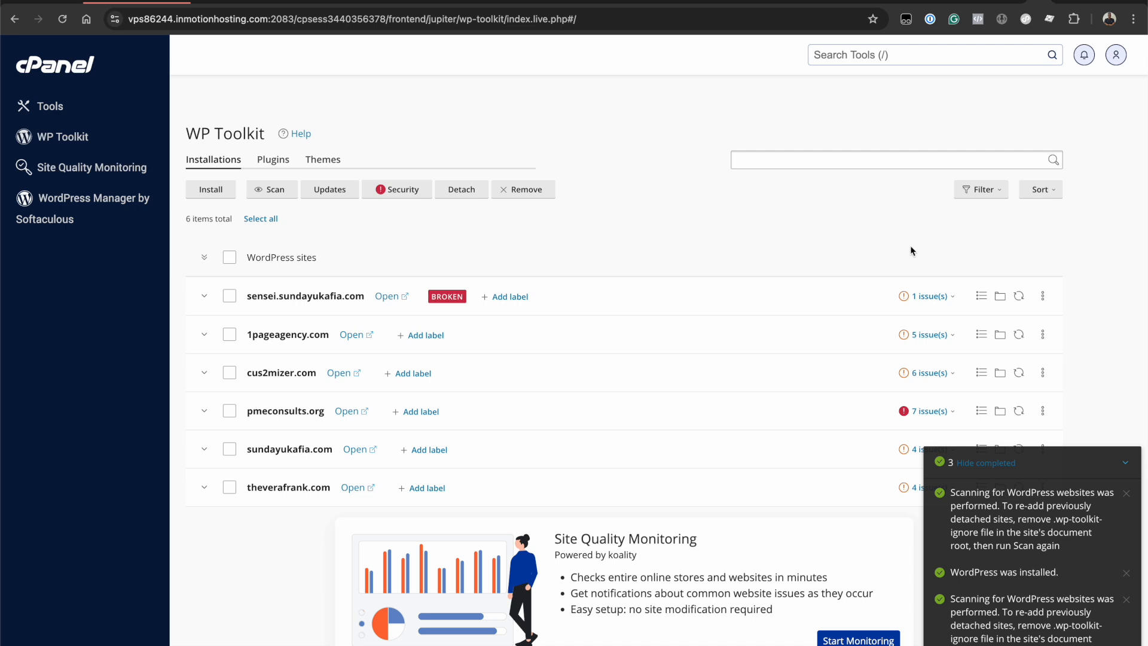
pyautogui.click(1127, 465)
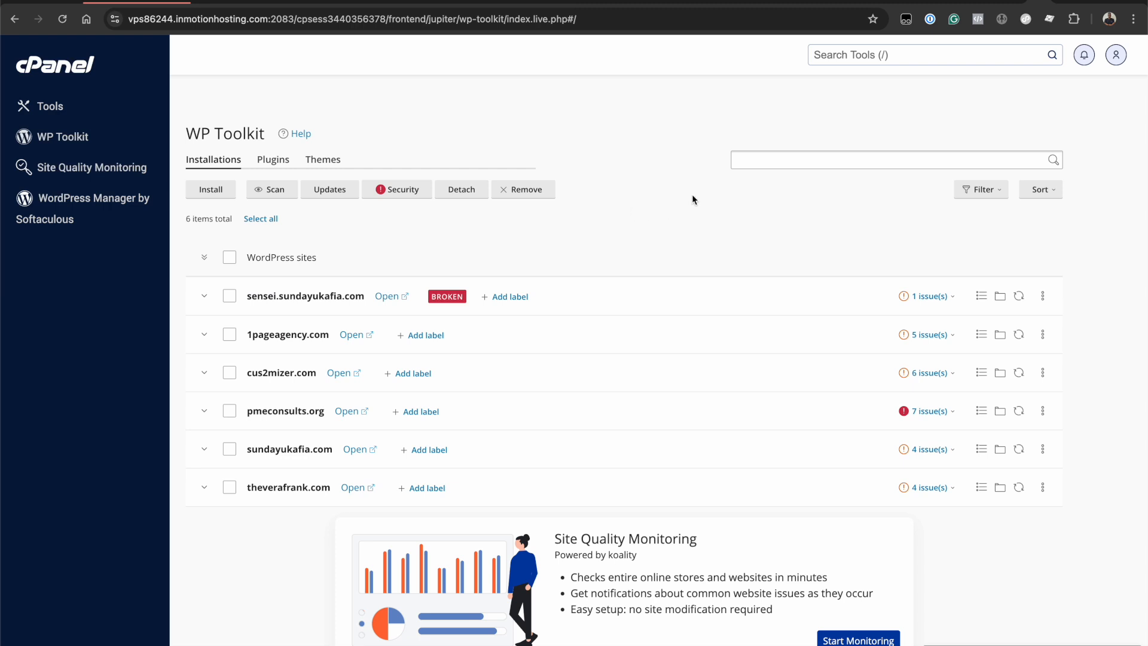
pyautogui.click(234, 190)
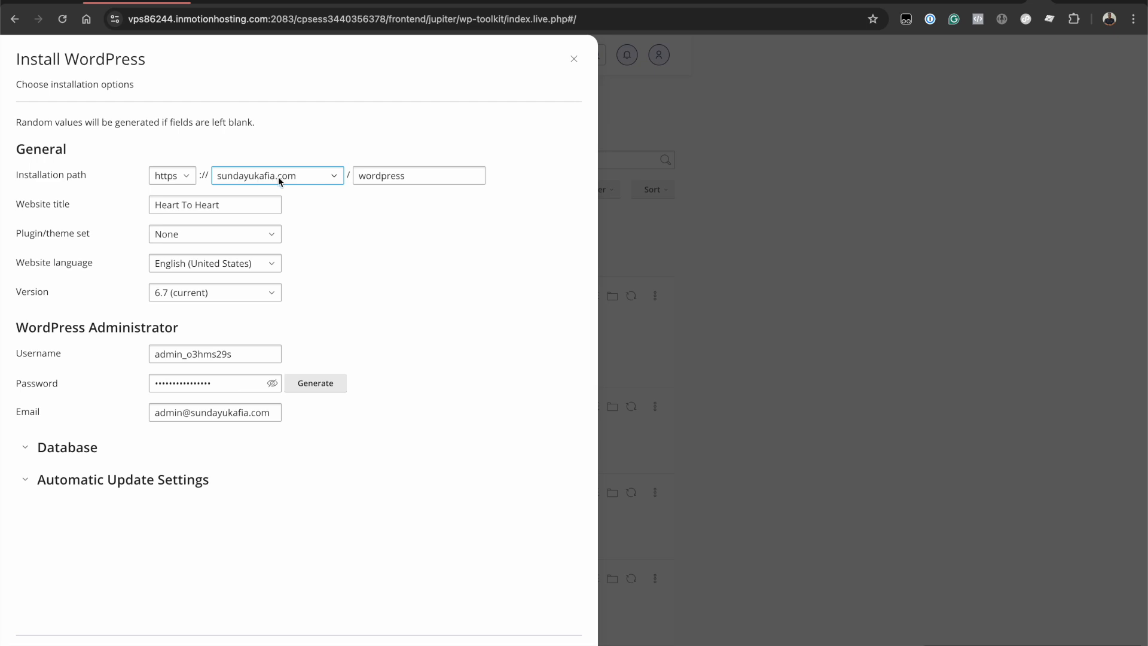
# - Keep https as the protocol for the new site's address
pyautogui.click(189, 177)
pyautogui.click(176, 228)
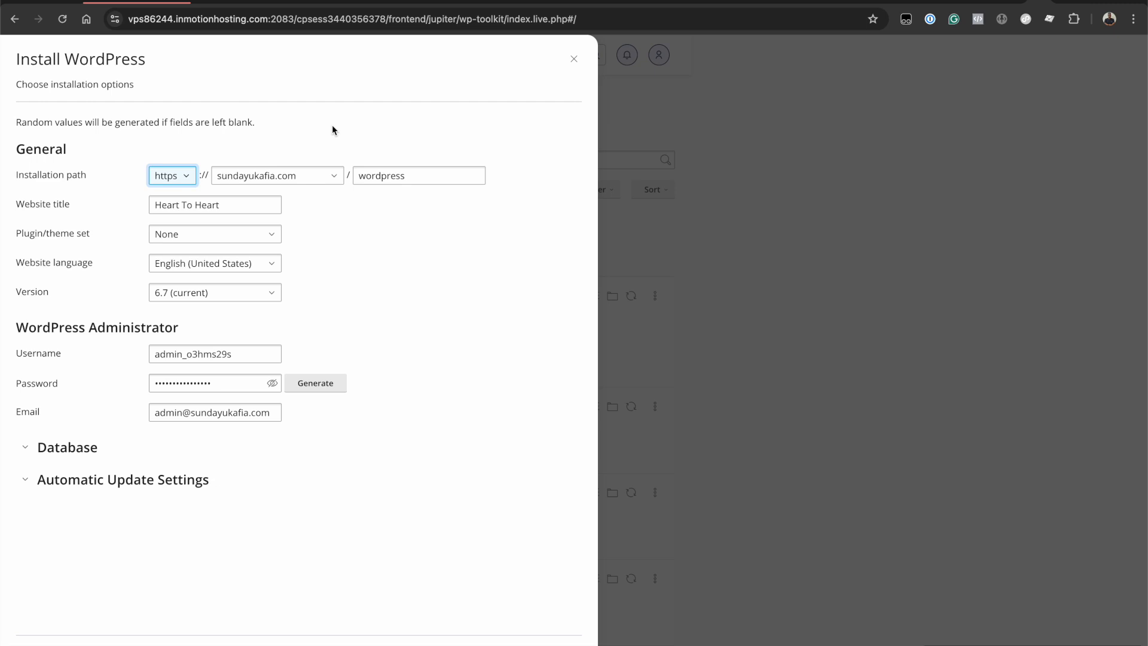
pyautogui.click(175, 178)
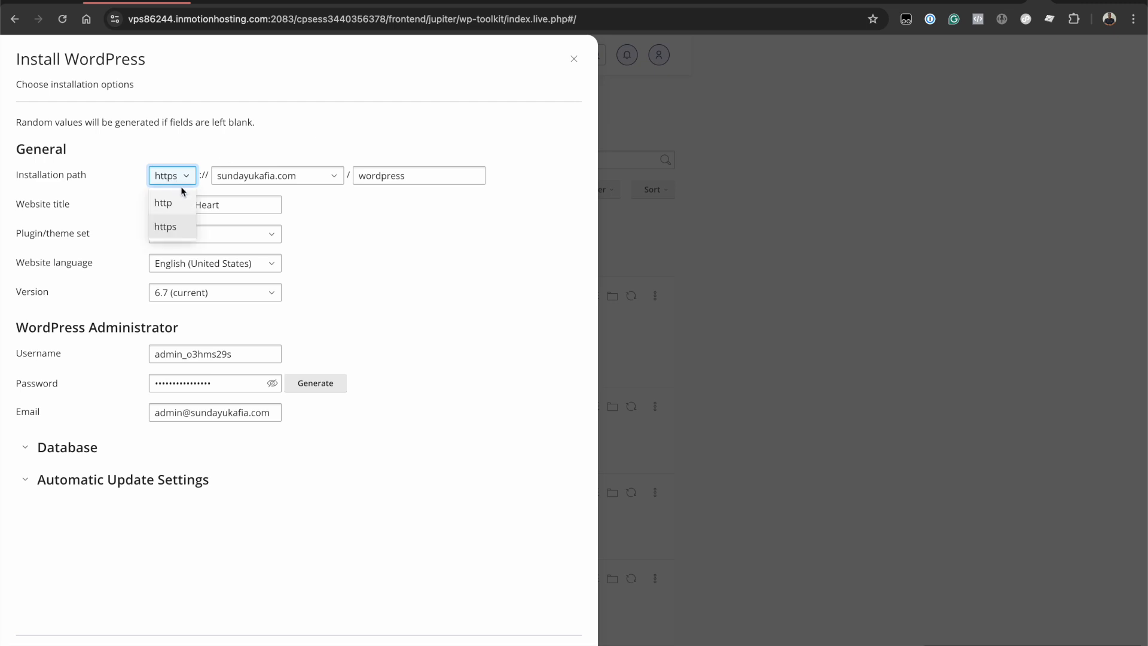
pyautogui.click(167, 229)
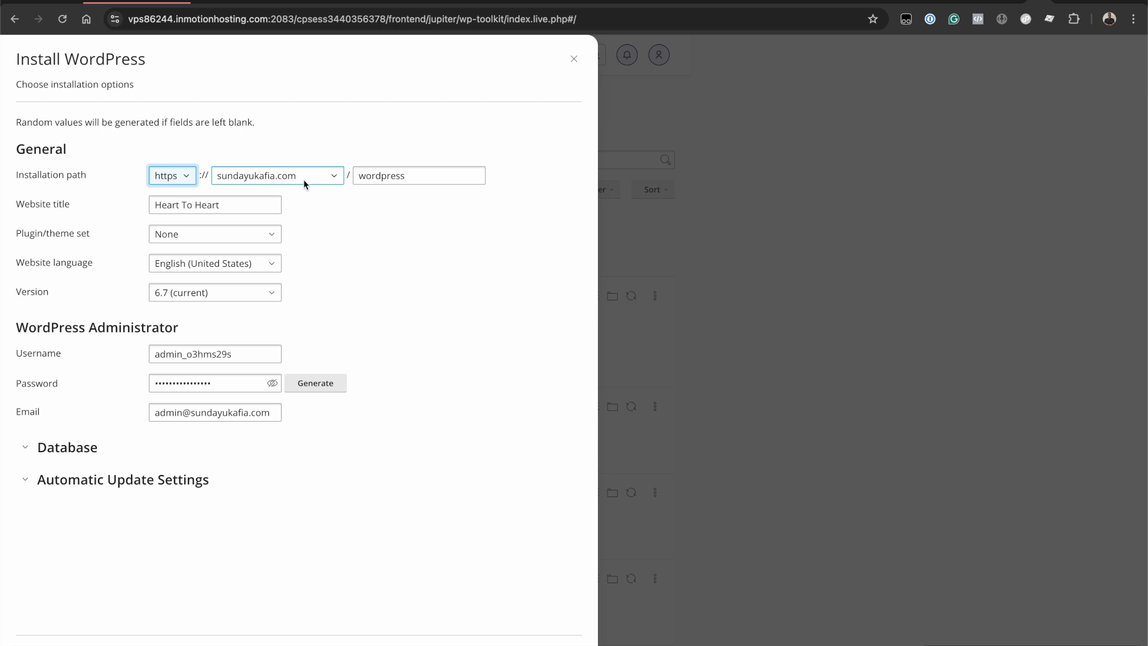
# - Browse the domain list and pick city.sundayukafia.com as the install domain
pyautogui.click(278, 177)
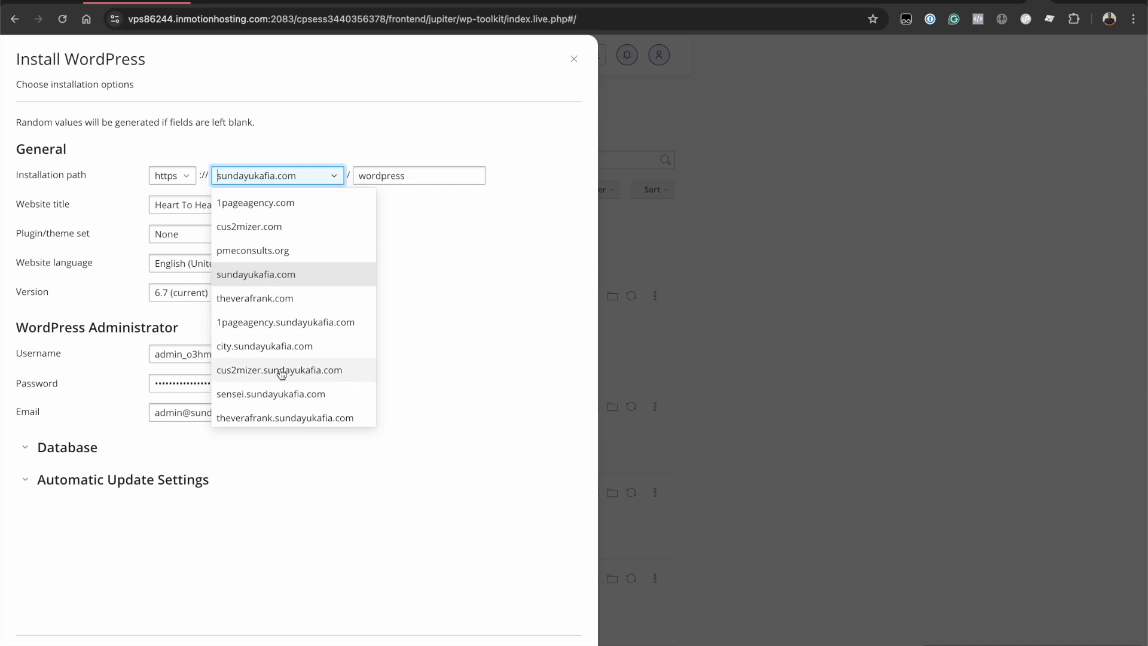
pyautogui.scroll(-1, 281, 372)
pyautogui.scroll(-2, 281, 372)
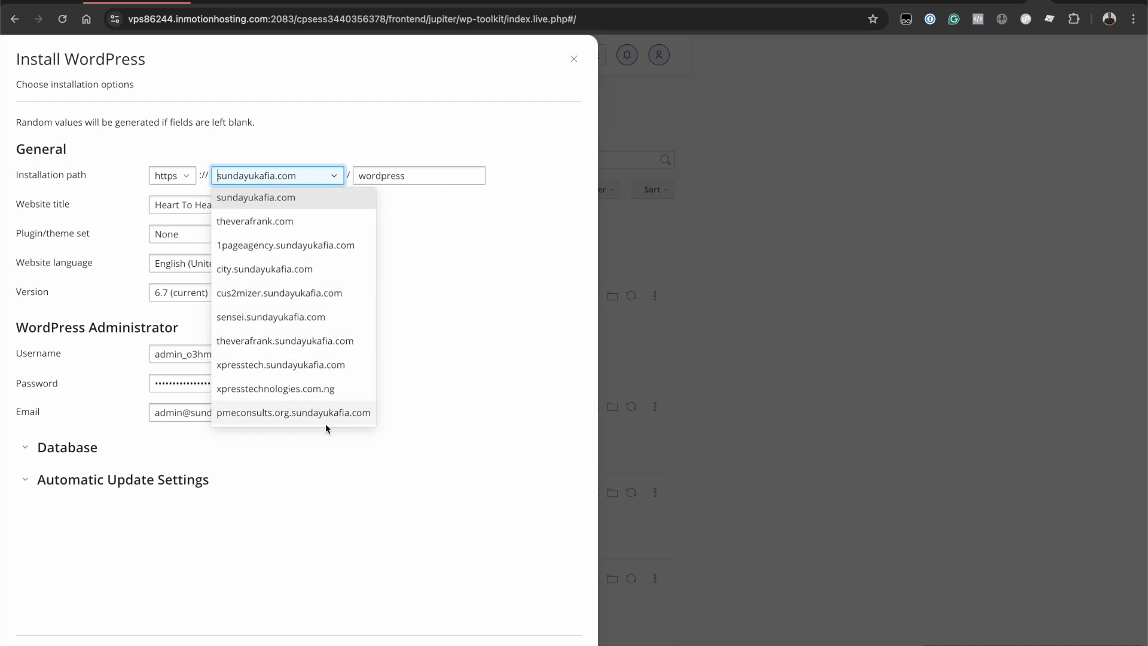
pyautogui.scroll(3, 329, 248)
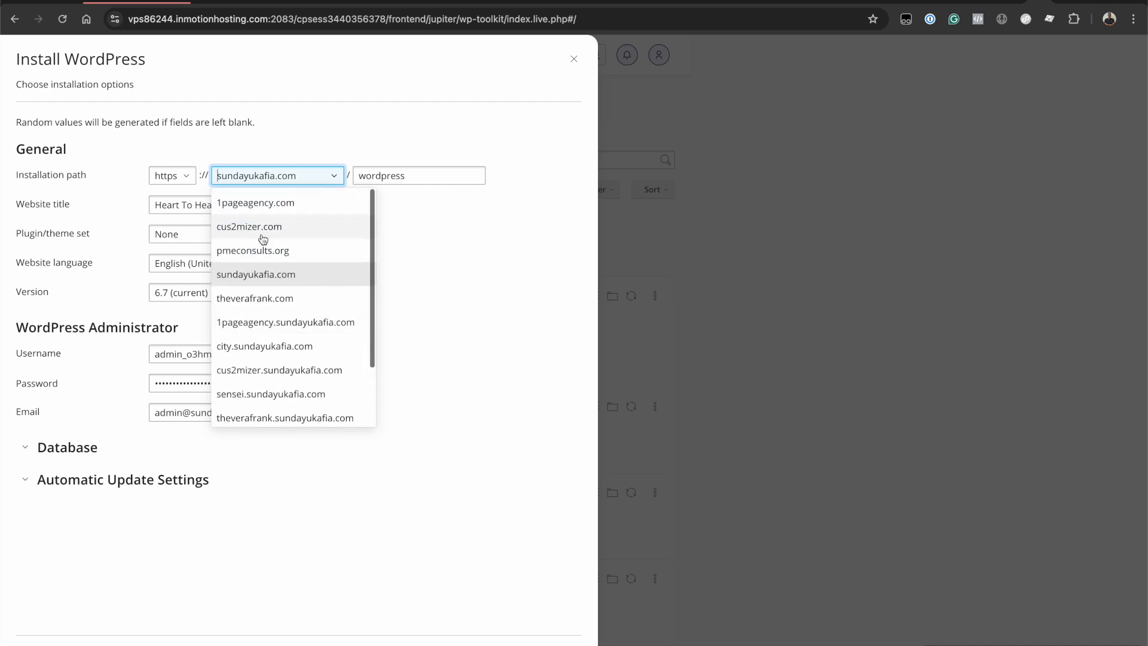
pyautogui.scroll(-2, 297, 322)
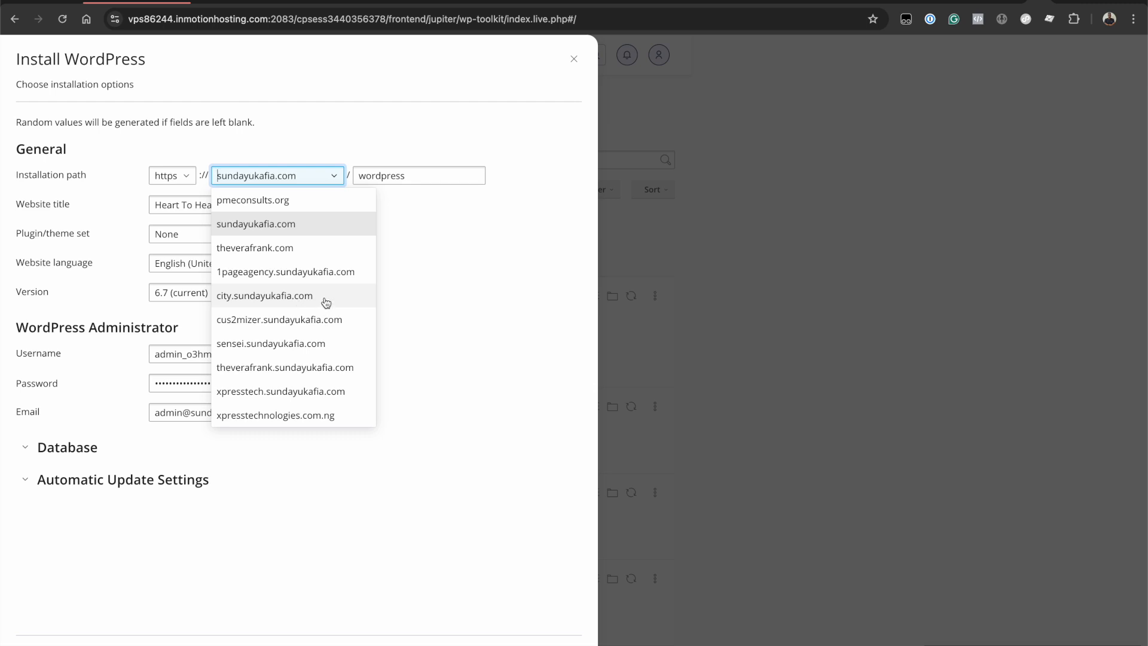
pyautogui.scroll(2, 326, 303)
pyautogui.scroll(-3, 313, 335)
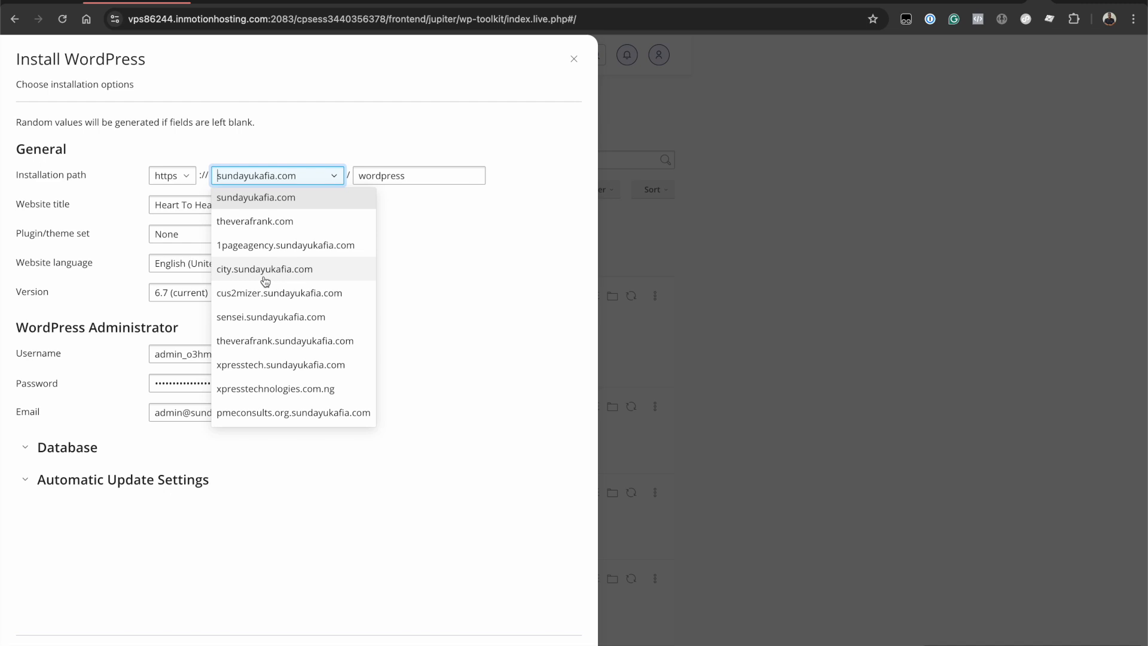
pyautogui.scroll(2, 262, 279)
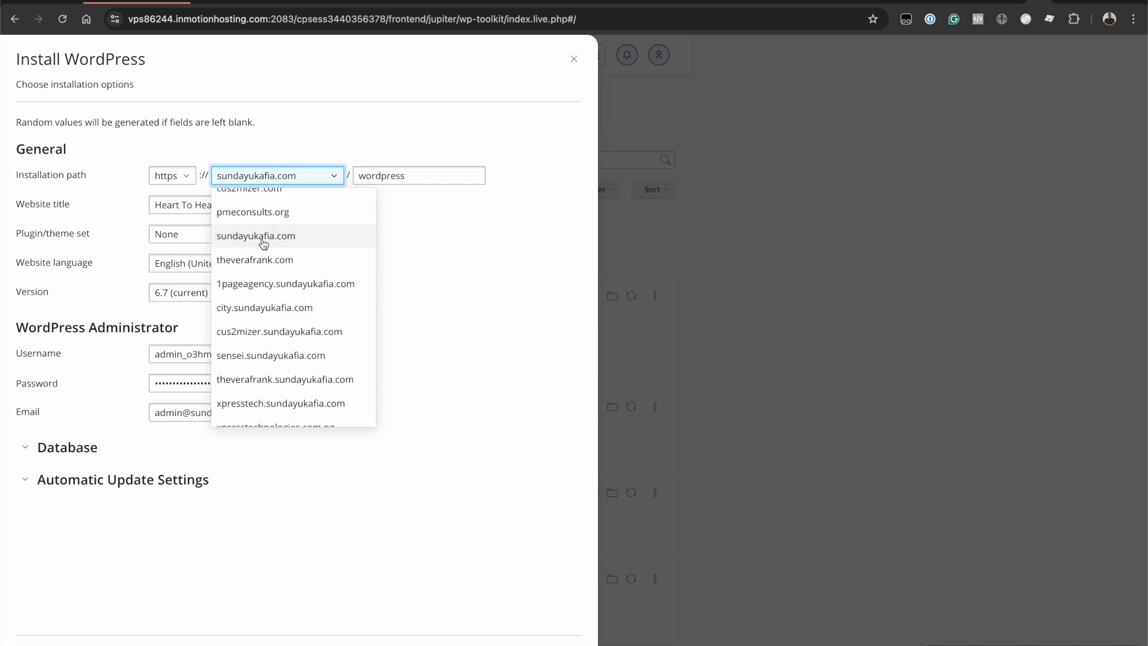
pyautogui.click(272, 308)
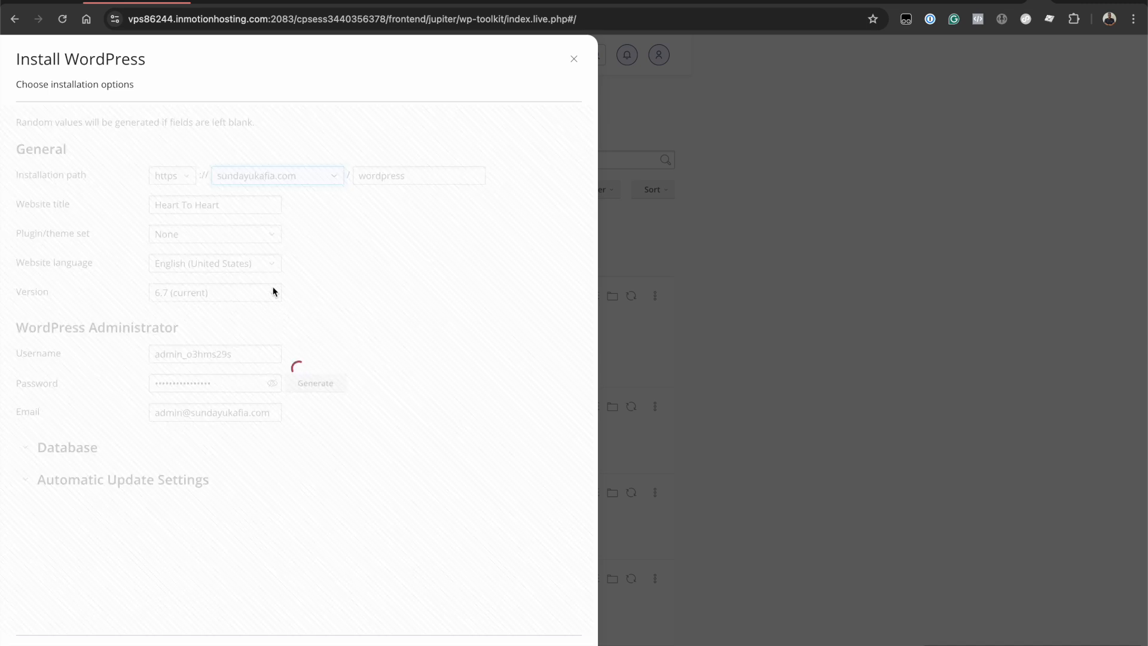
# - Switch the install domain back to sundayukafia.com with the wordpress directory
pyautogui.click(401, 177)
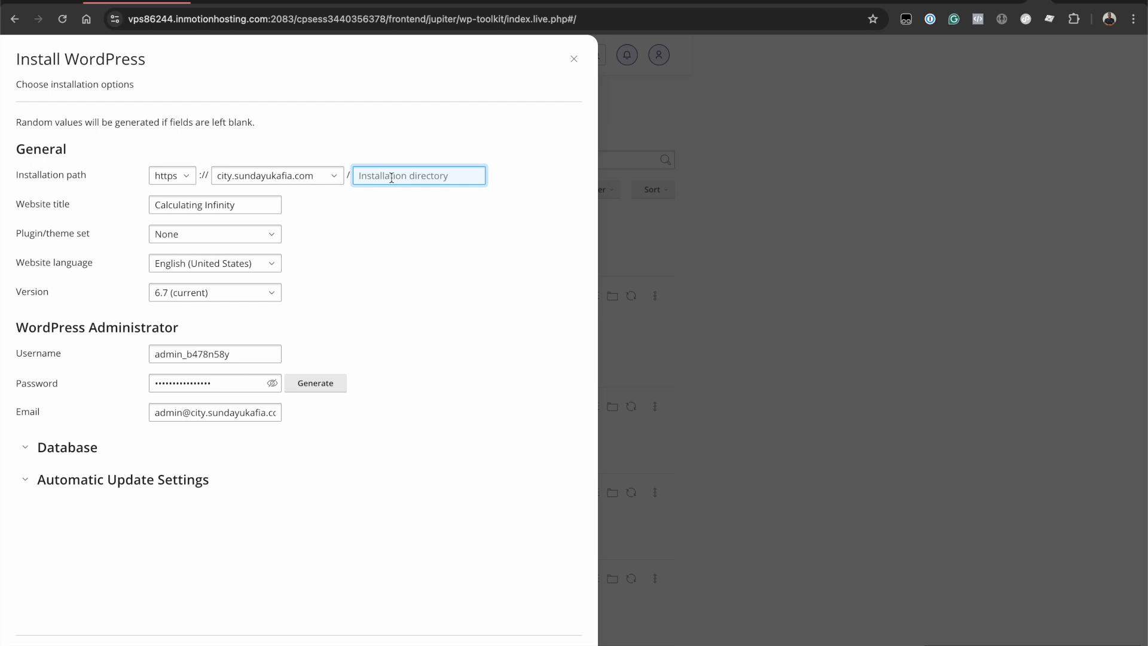
pyautogui.click(310, 178)
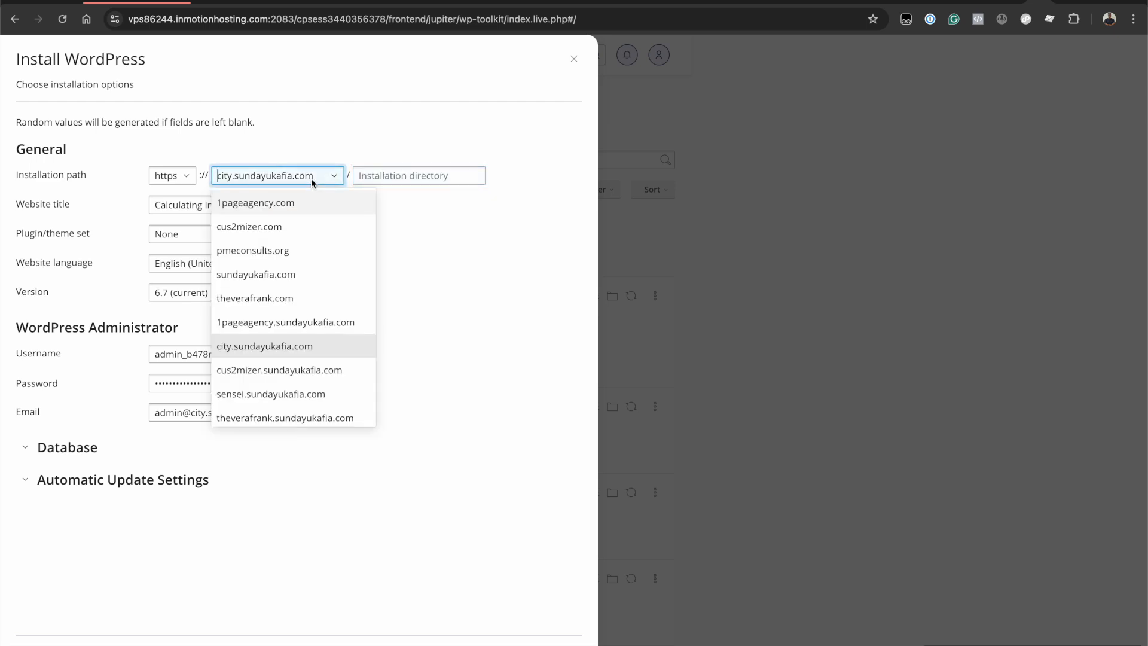
pyautogui.click(290, 274)
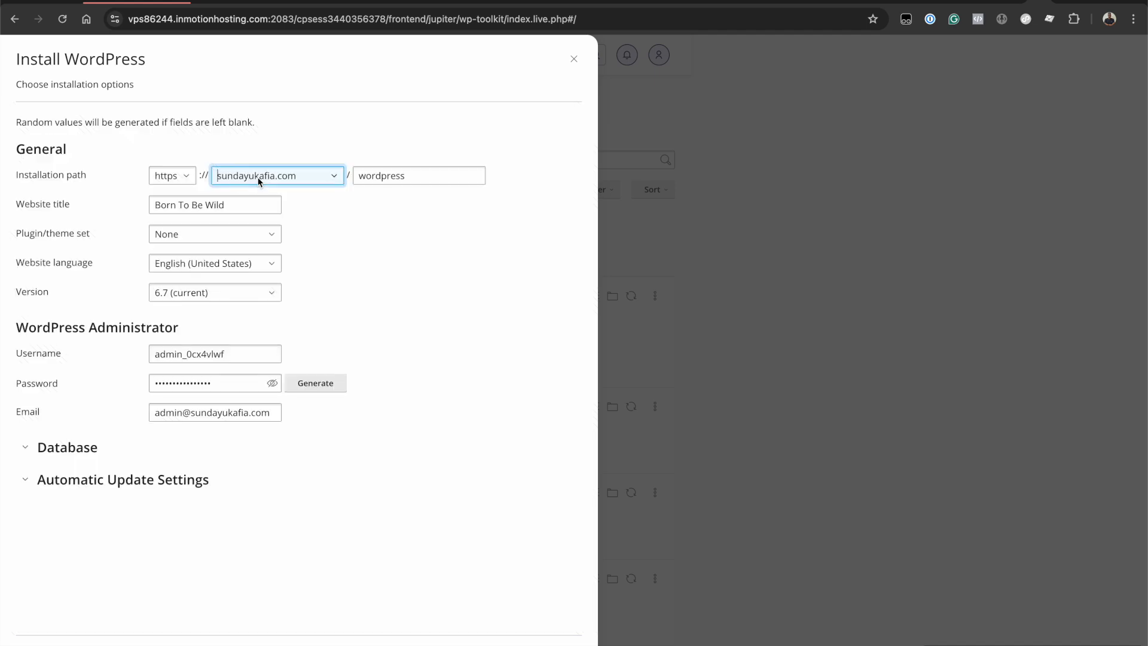
# - Replace the installation directory with 'city', then clear it so it is empty
pyautogui.click(359, 175)
pyautogui.doubleClick(358, 175)
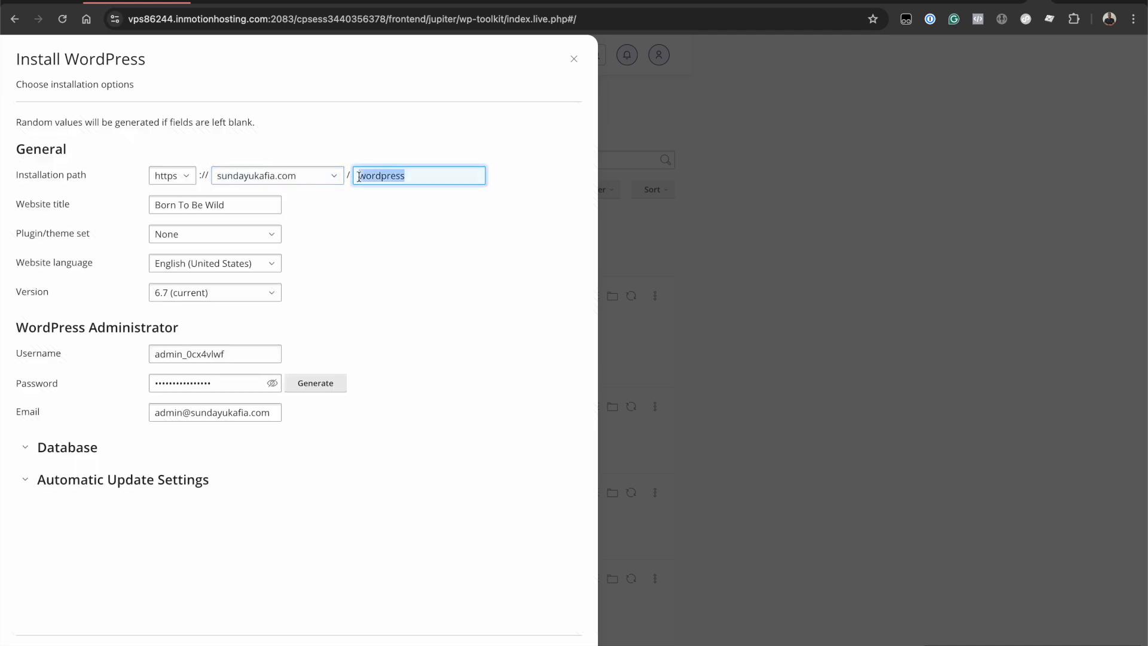
pyautogui.write('city')
pyautogui.doubleClick(384, 176)
pyautogui.press('BackSpace')
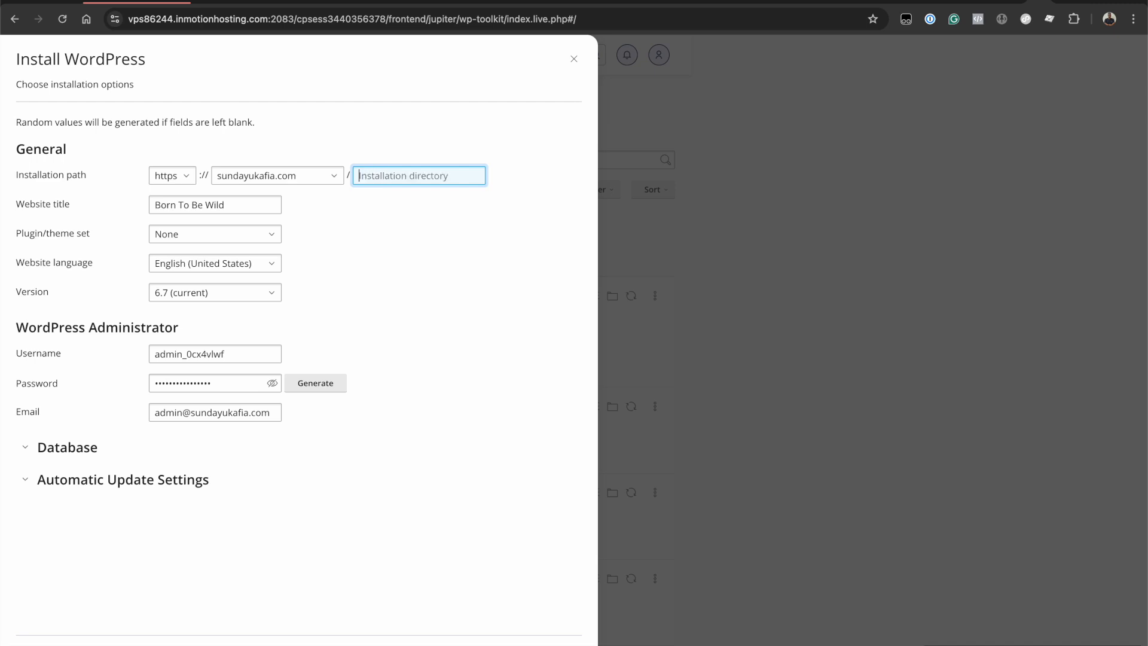
# - Choose city.sundayukafia.com as the install domain and review the My Company site title
pyautogui.click(317, 174)
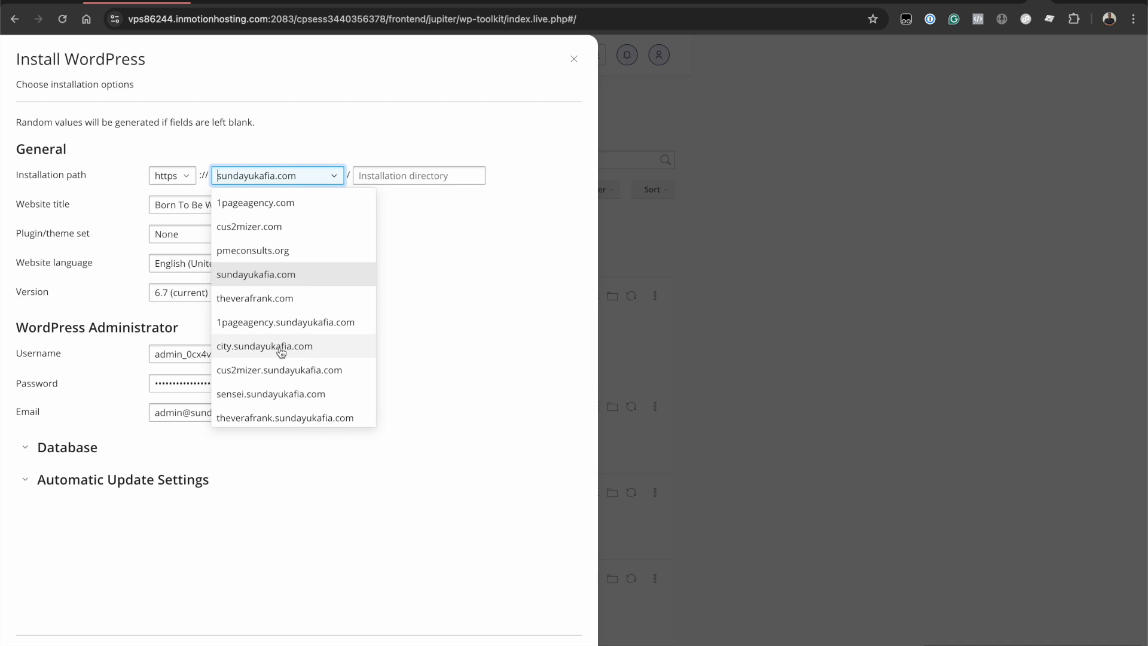
pyautogui.click(271, 275)
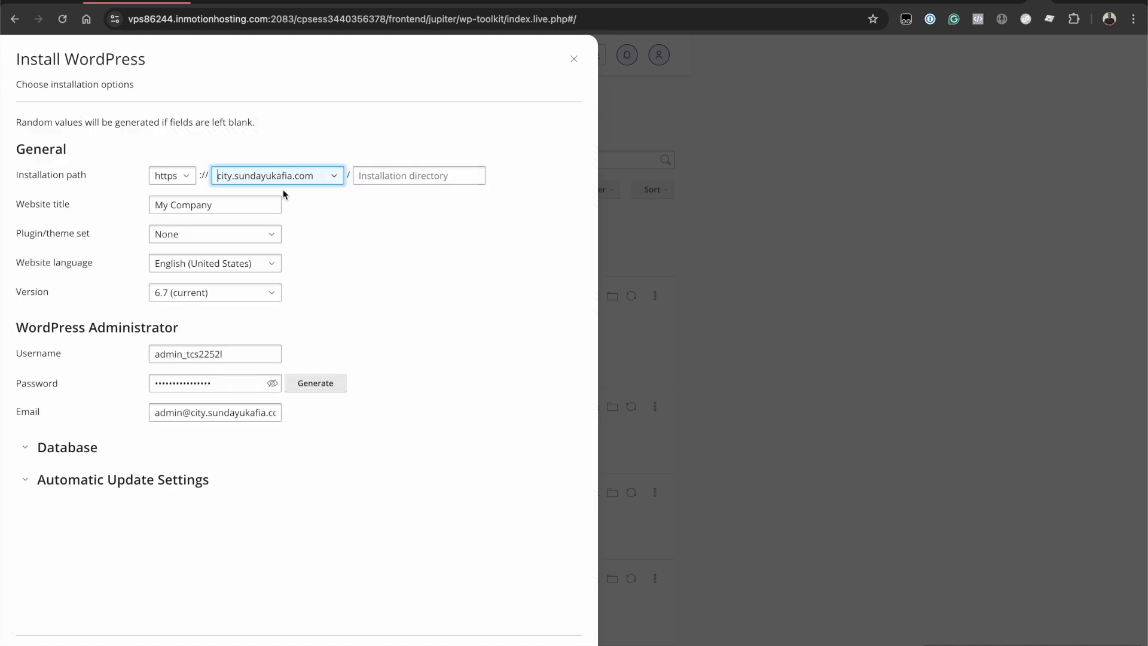
pyautogui.click(313, 216)
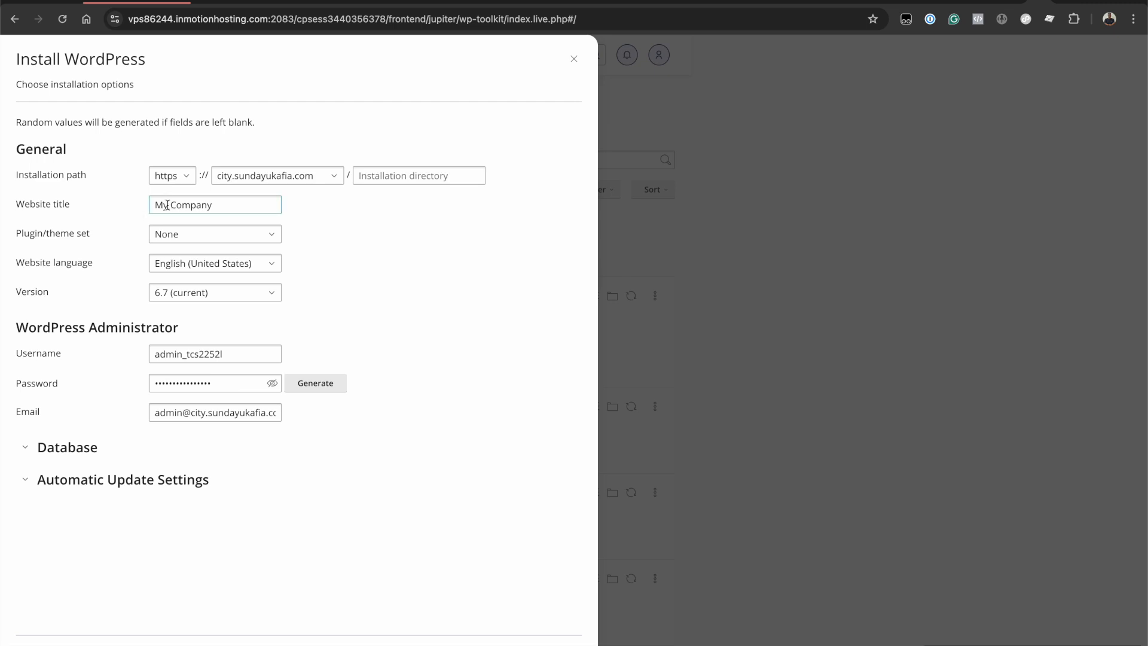
pyautogui.click(241, 205)
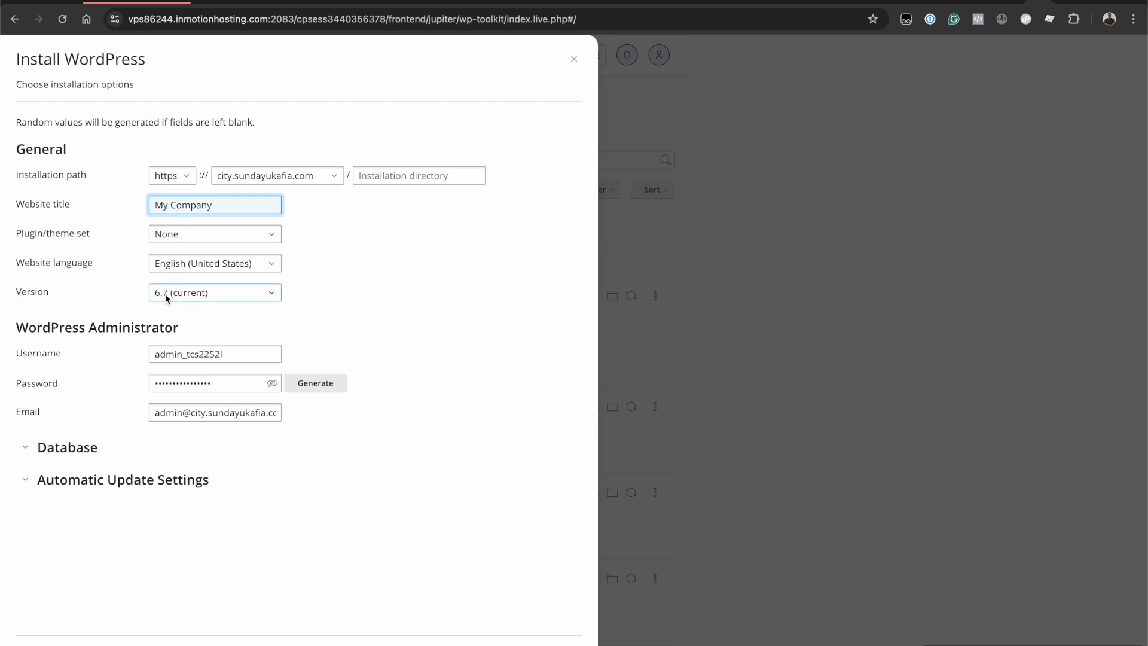
pyautogui.doubleClick(232, 205)
pyautogui.click(180, 238)
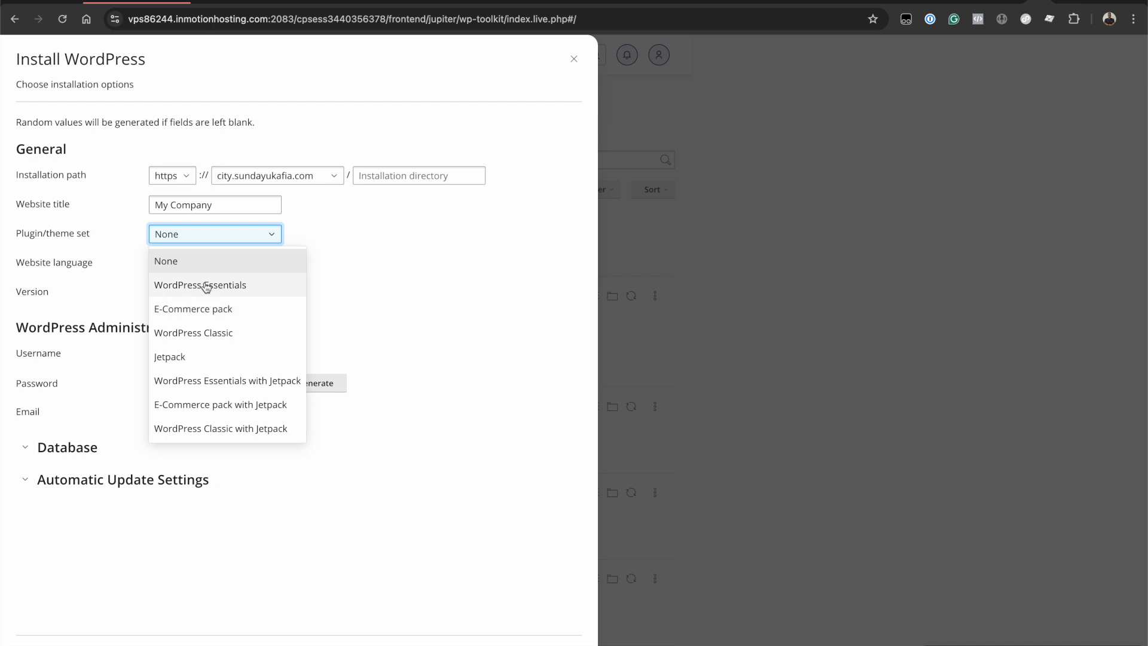
pyautogui.click(212, 263)
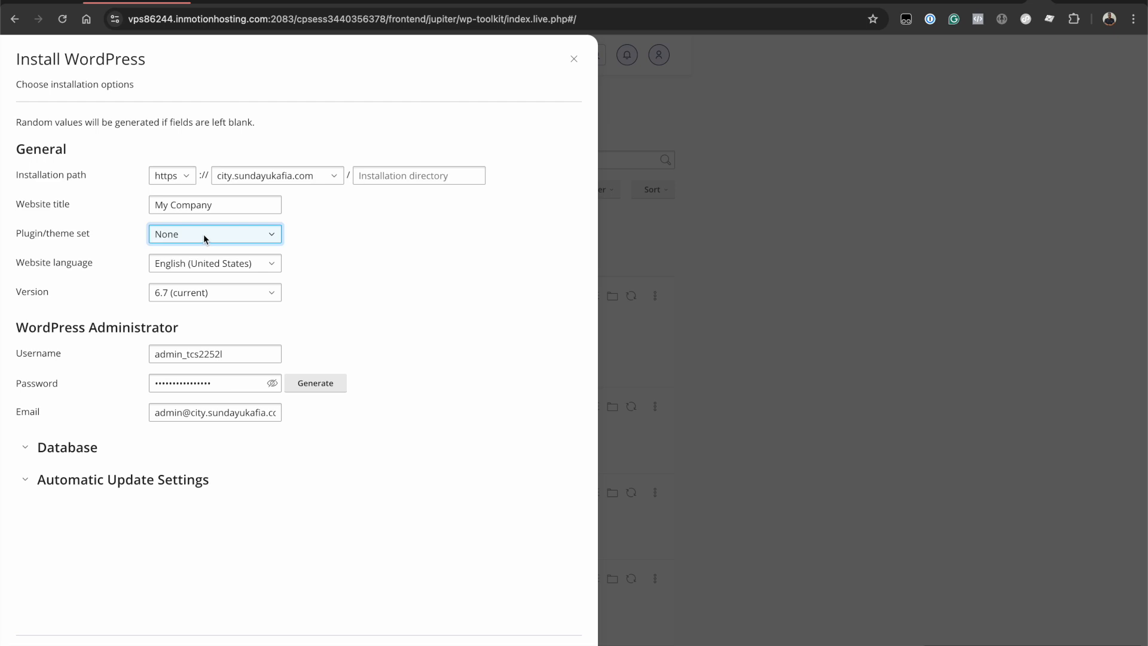
pyautogui.click(223, 266)
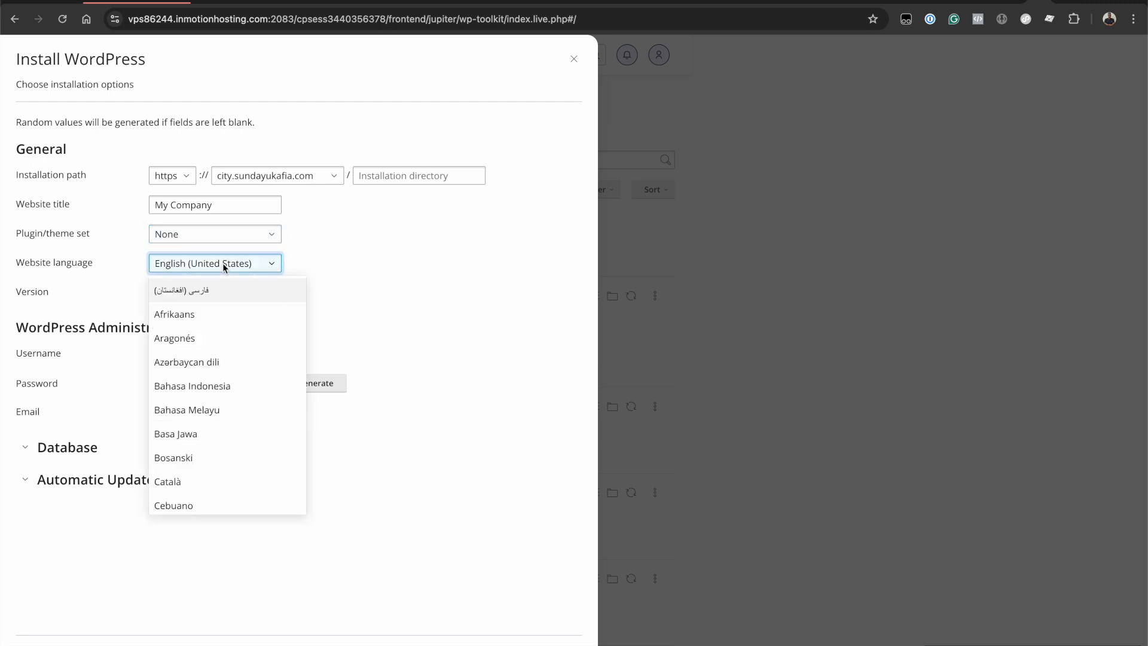
pyautogui.scroll(-3, 233, 405)
pyautogui.scroll(3, 239, 285)
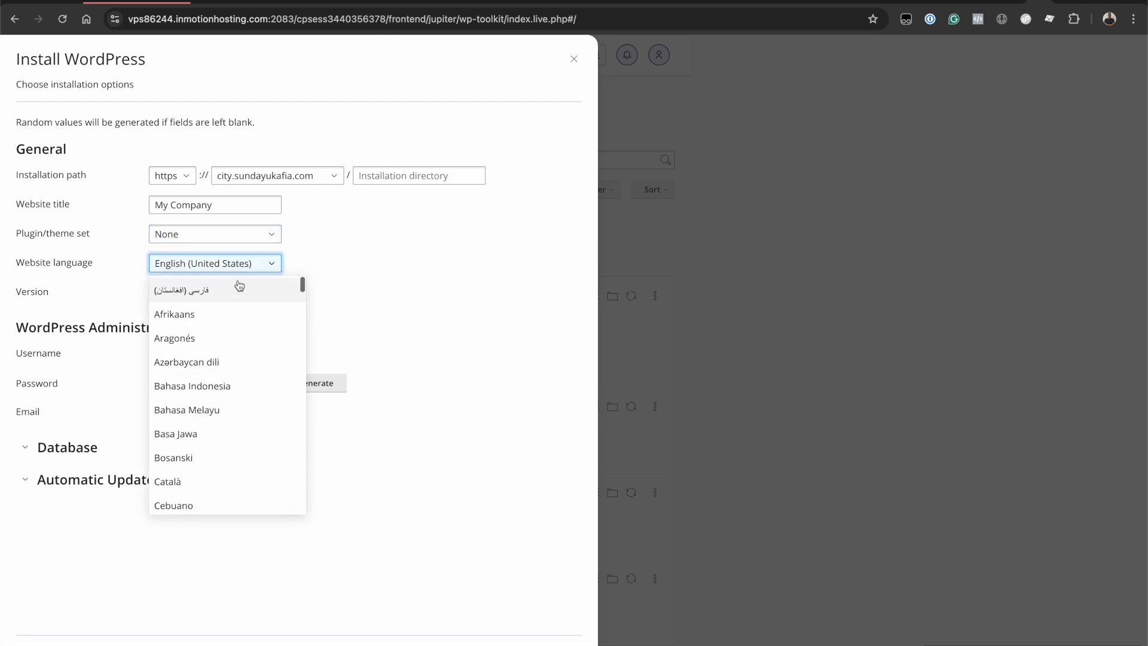
pyautogui.click(317, 261)
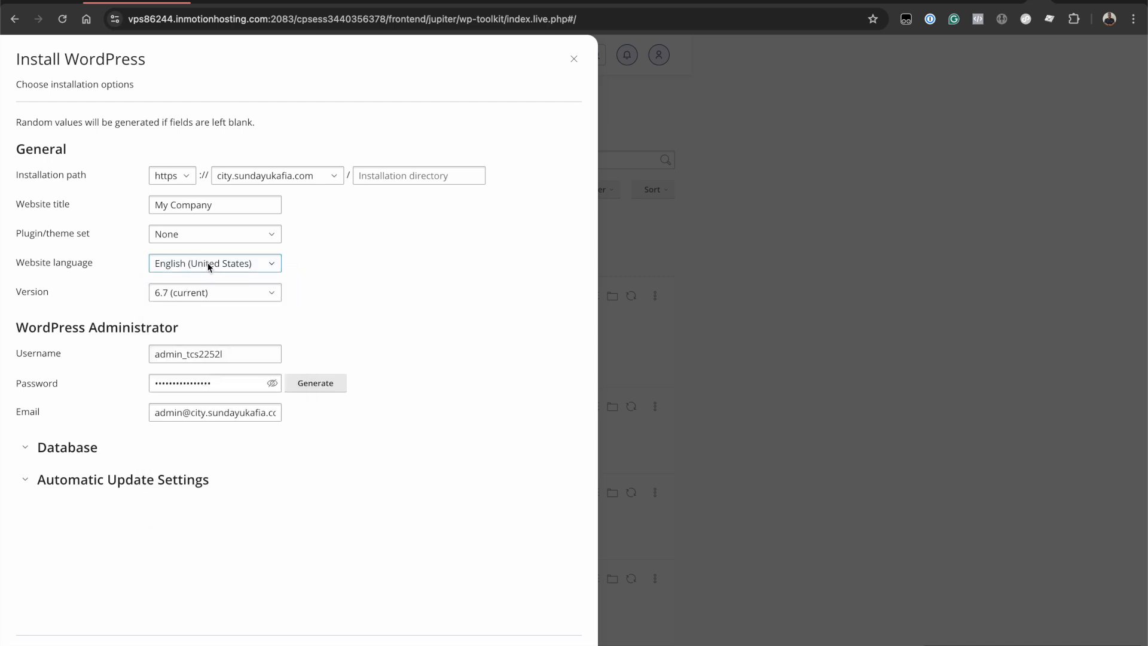
pyautogui.click(183, 297)
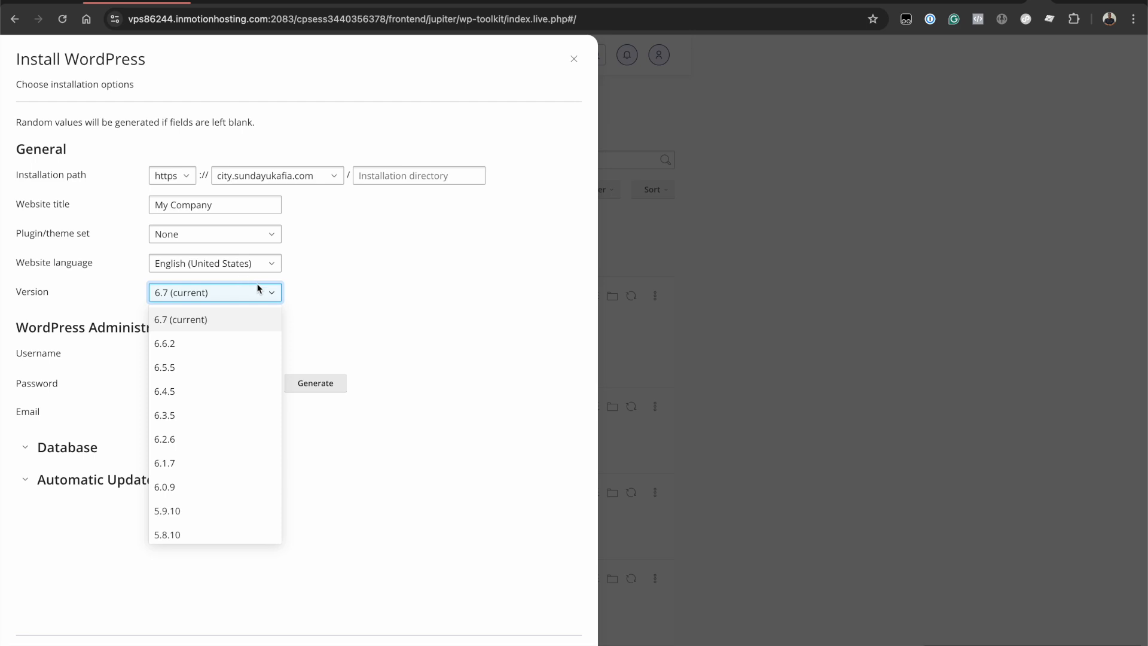
pyautogui.click(296, 286)
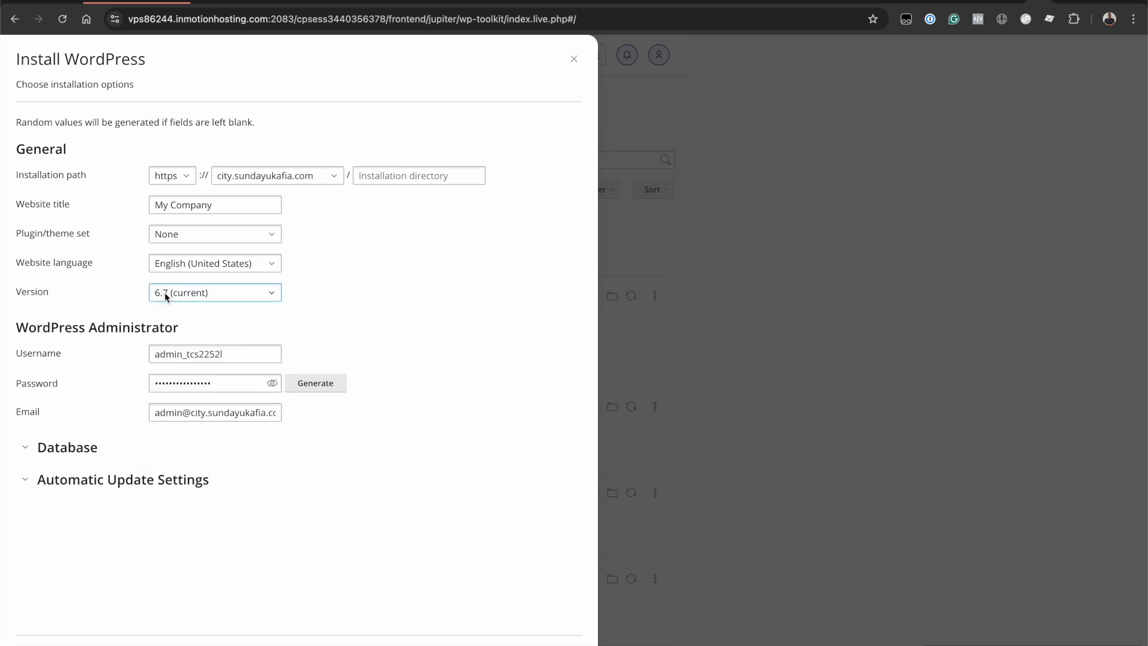
pyautogui.click(319, 303)
pyautogui.click(241, 356)
pyautogui.click(181, 355)
# - Replace the generated administrator username with a custom username
pyautogui.click(141, 357)
pyautogui.press('super+a')
pyautogui.press('BackSpace')
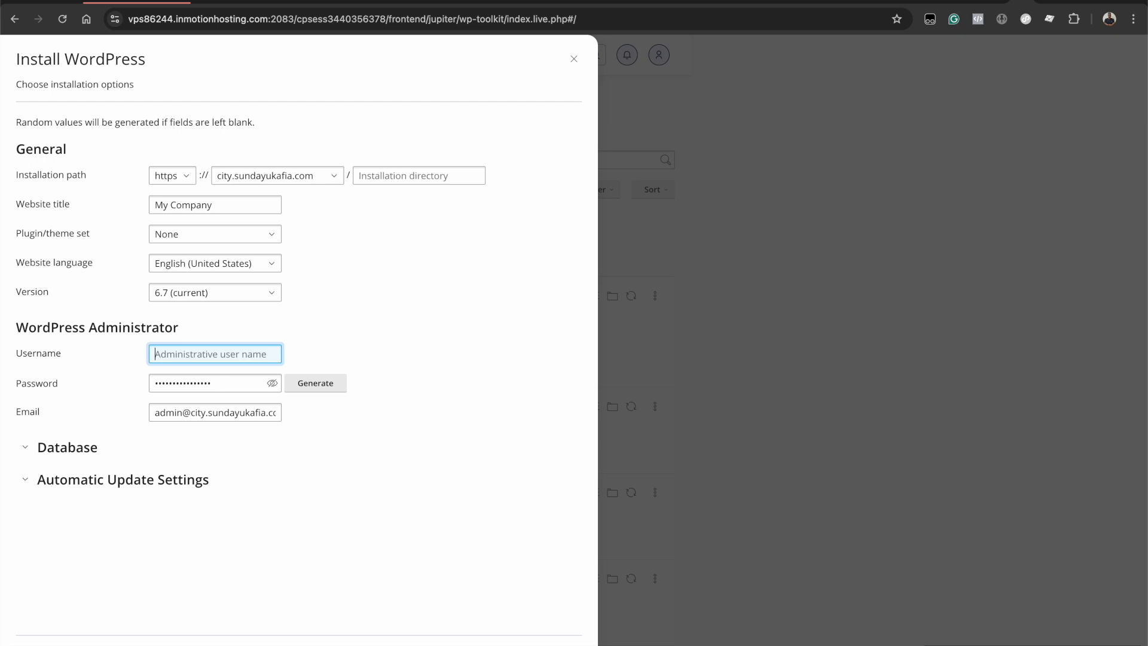
pyautogui.write('sundaycity')
# - Generate a new administrator password, copy it to the clipboard, and mask it again
pyautogui.click(218, 386)
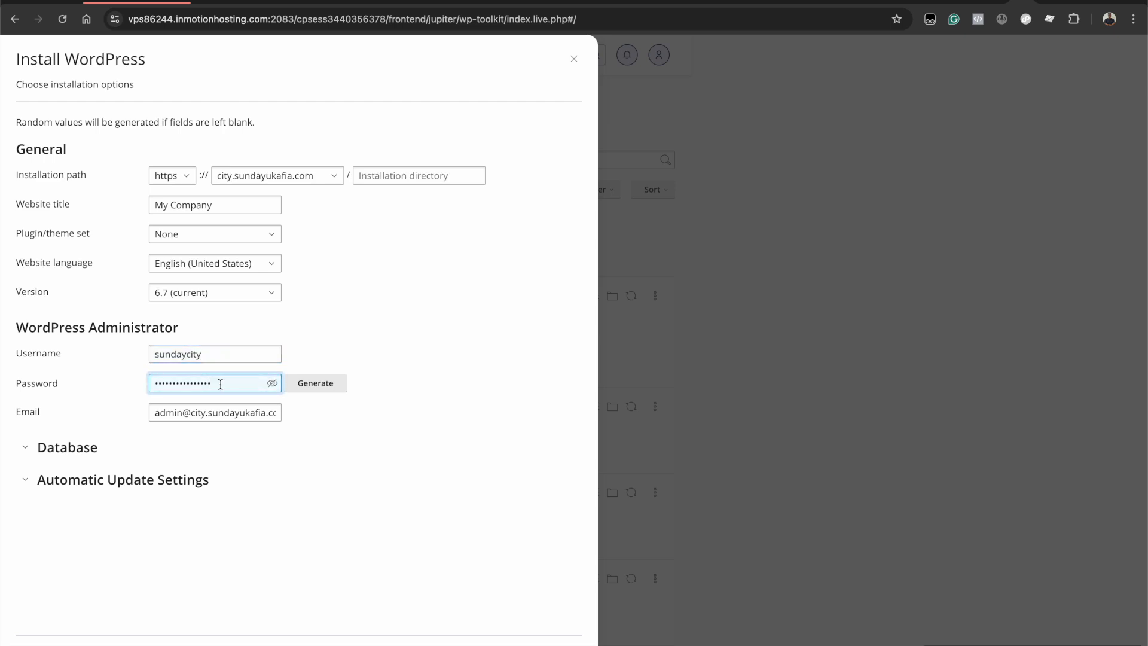
pyautogui.doubleClick(222, 384)
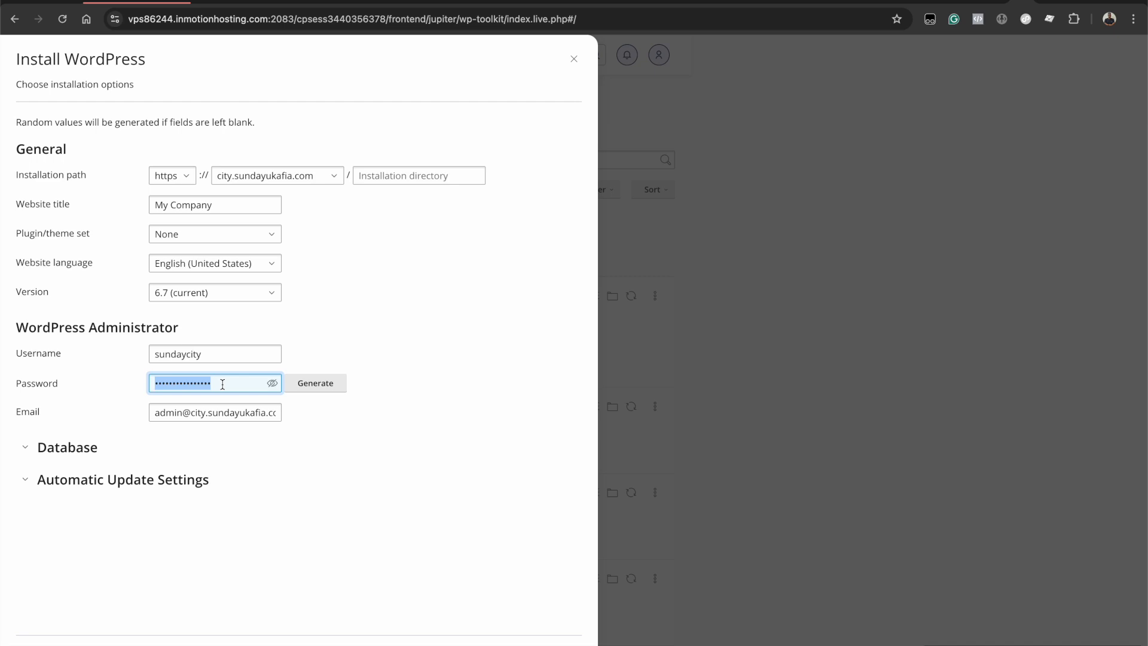
pyautogui.click(312, 390)
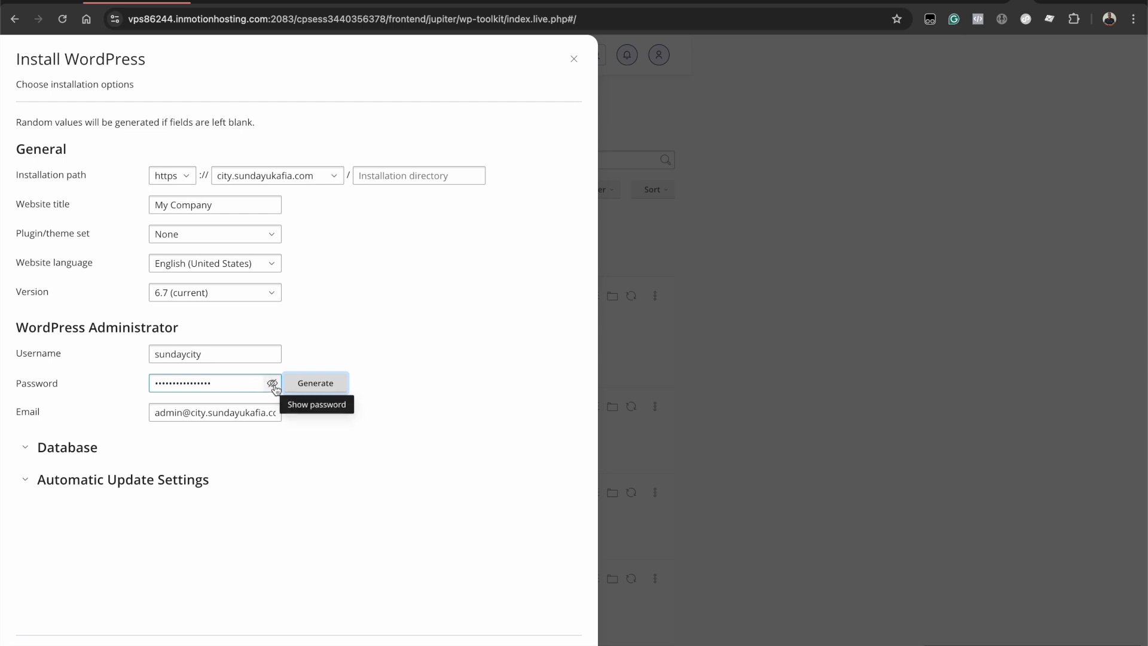
pyautogui.click(273, 385)
pyautogui.tripleClick(215, 386)
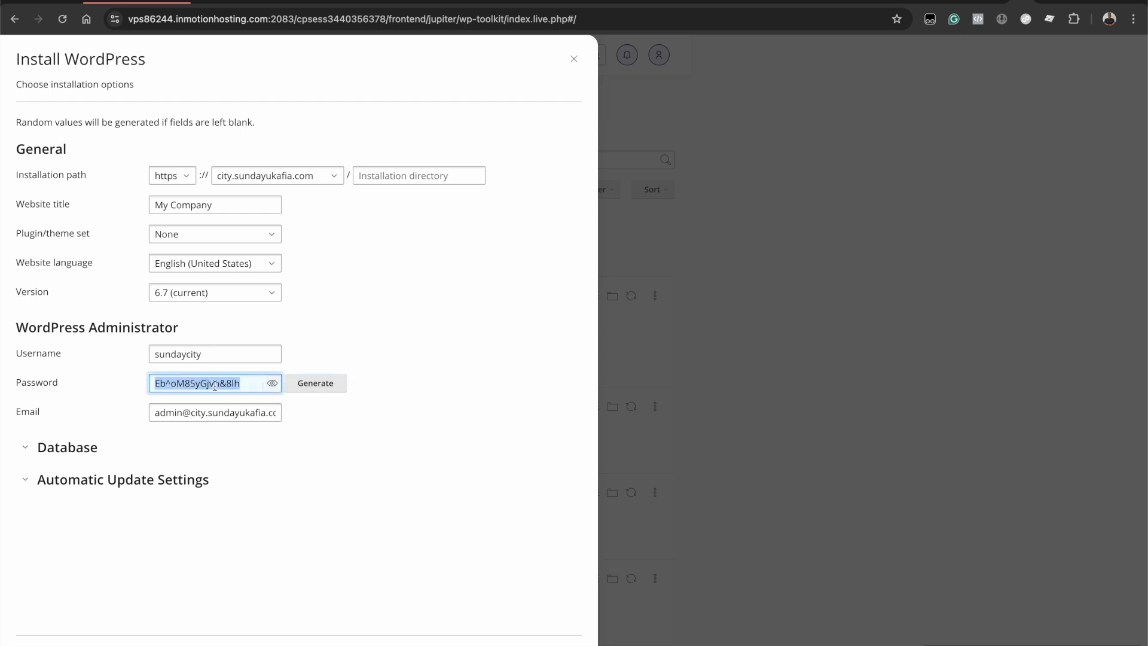
pyautogui.rightClick(214, 386)
pyautogui.click(248, 440)
pyautogui.click(273, 383)
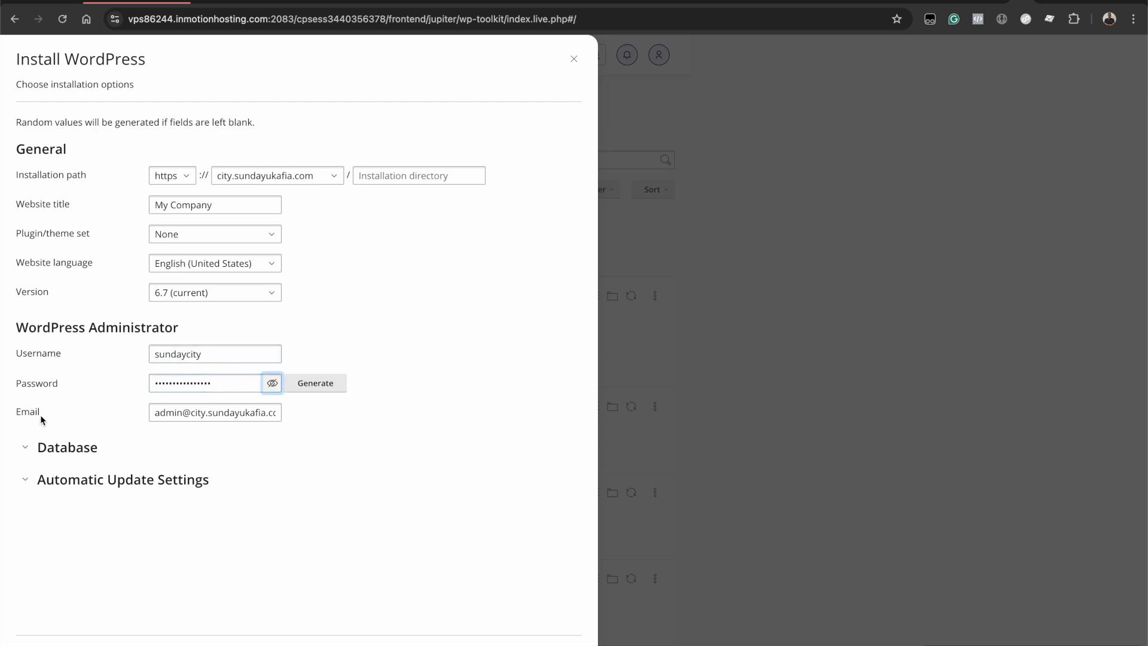
# - Replace the default administrator e-mail with the owner's own e-mail address
pyautogui.click(206, 404)
pyautogui.press('super+a')
pyautogui.press('BackSpace')
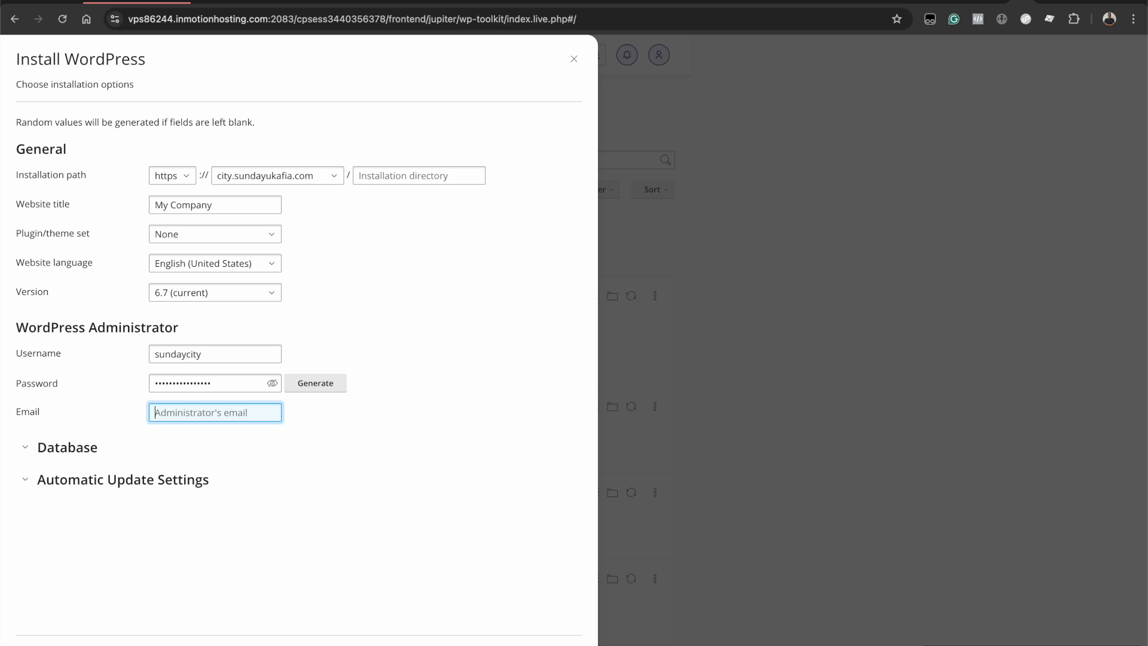
# - Expand the database settings and change the database name to city
pyautogui.click(32, 454)
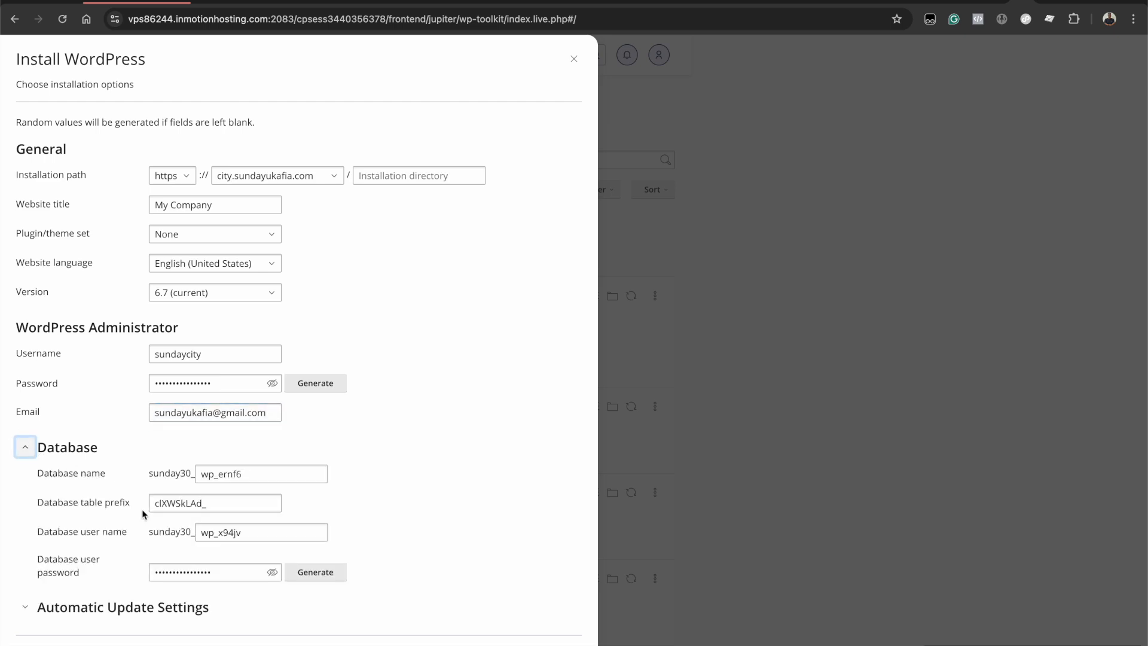
pyautogui.click(259, 477)
pyautogui.doubleClick(268, 474)
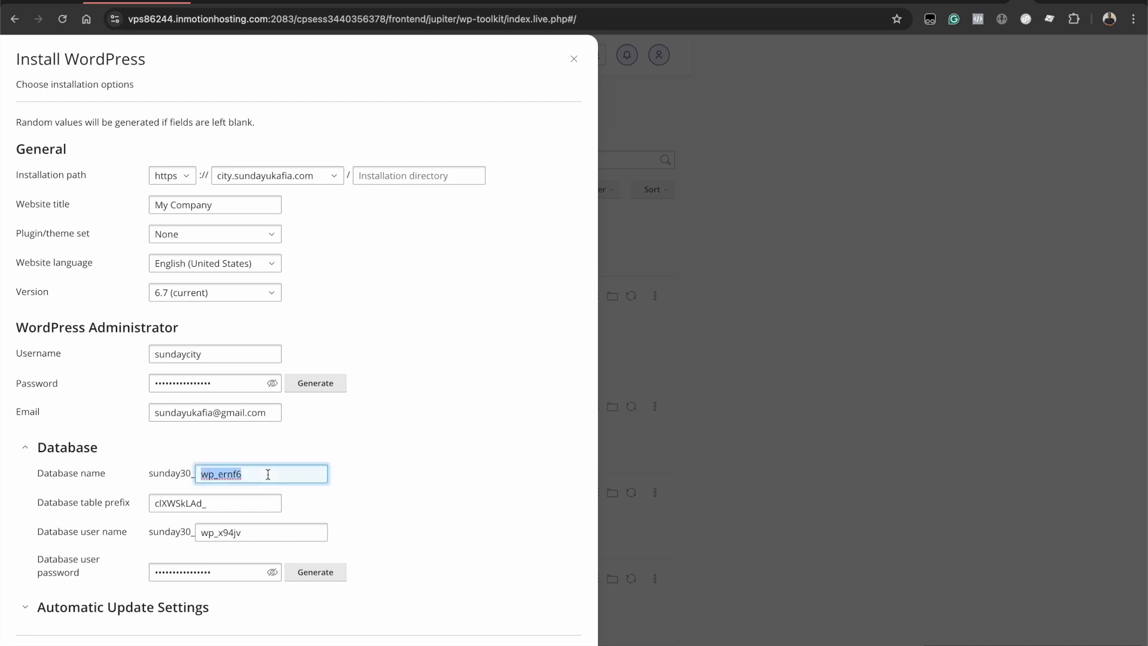
pyautogui.write('city')
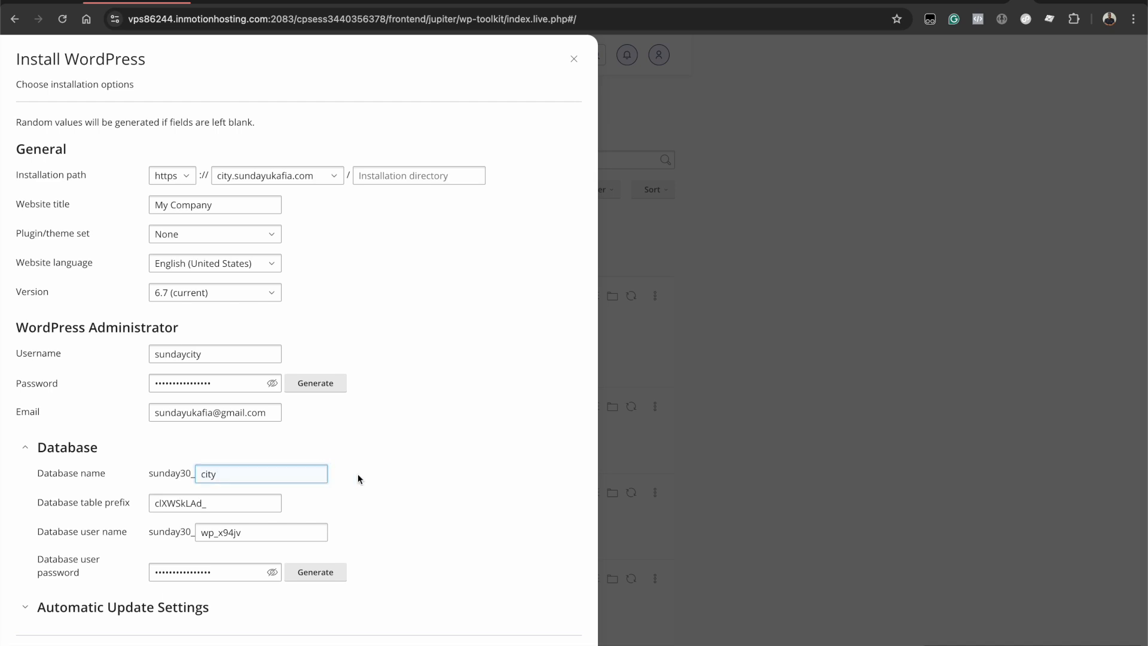
# - Replace the database user name with city and check the generated database password
pyautogui.click(170, 508)
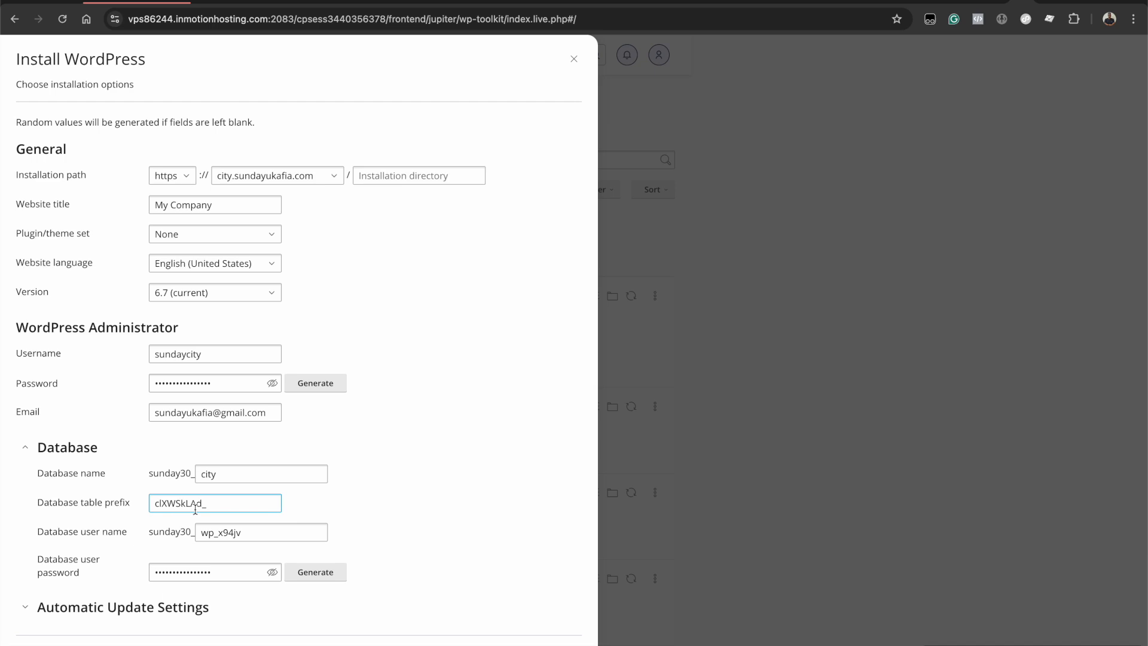
pyautogui.moveTo(217, 534); pyautogui.dragTo(112, 540)
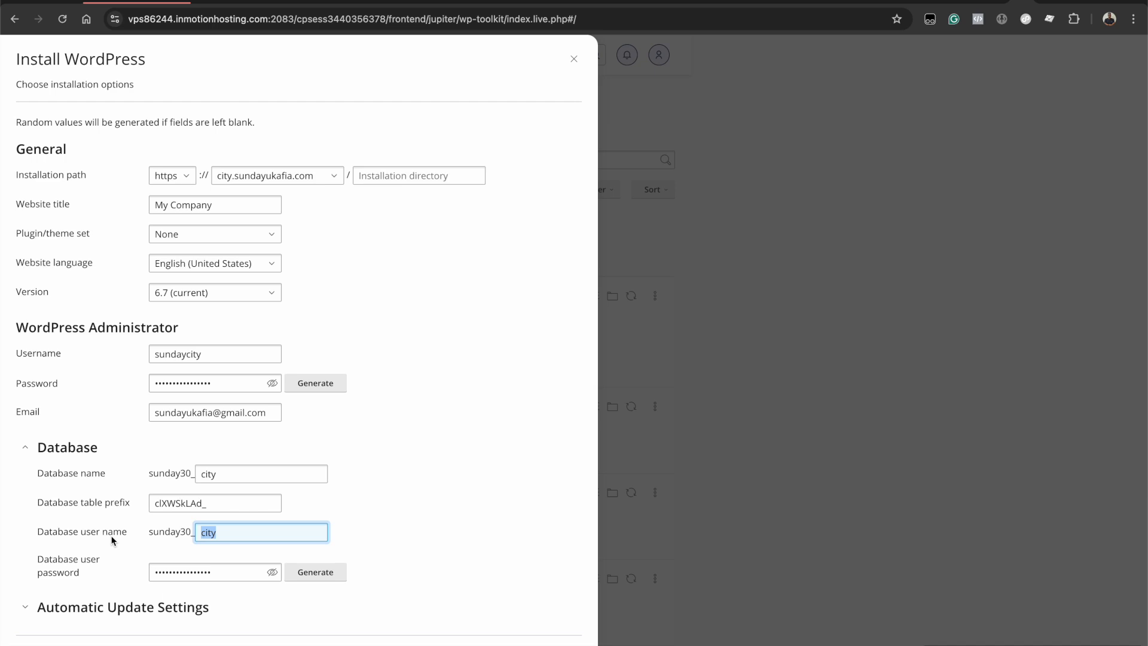
pyautogui.click(233, 534)
pyautogui.click(371, 534)
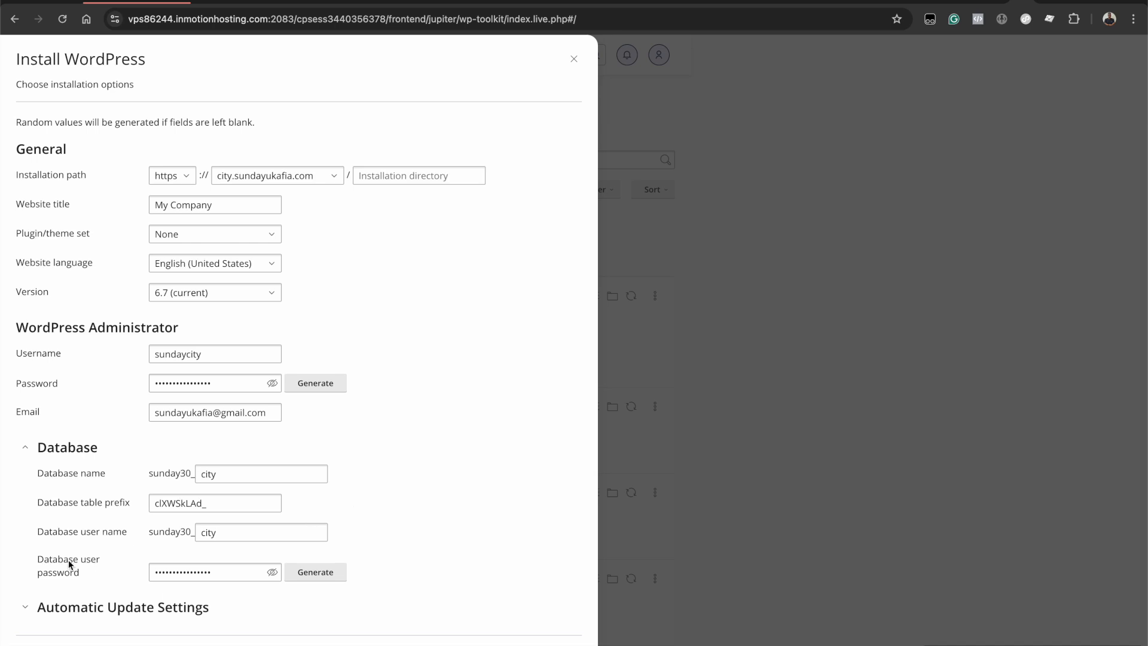
pyautogui.click(156, 572)
pyautogui.click(182, 574)
pyautogui.click(25, 606)
# - Limit automatic WordPress updates to 'Yes, but only minor (security) updates'
pyautogui.scroll(-6, 133, 580)
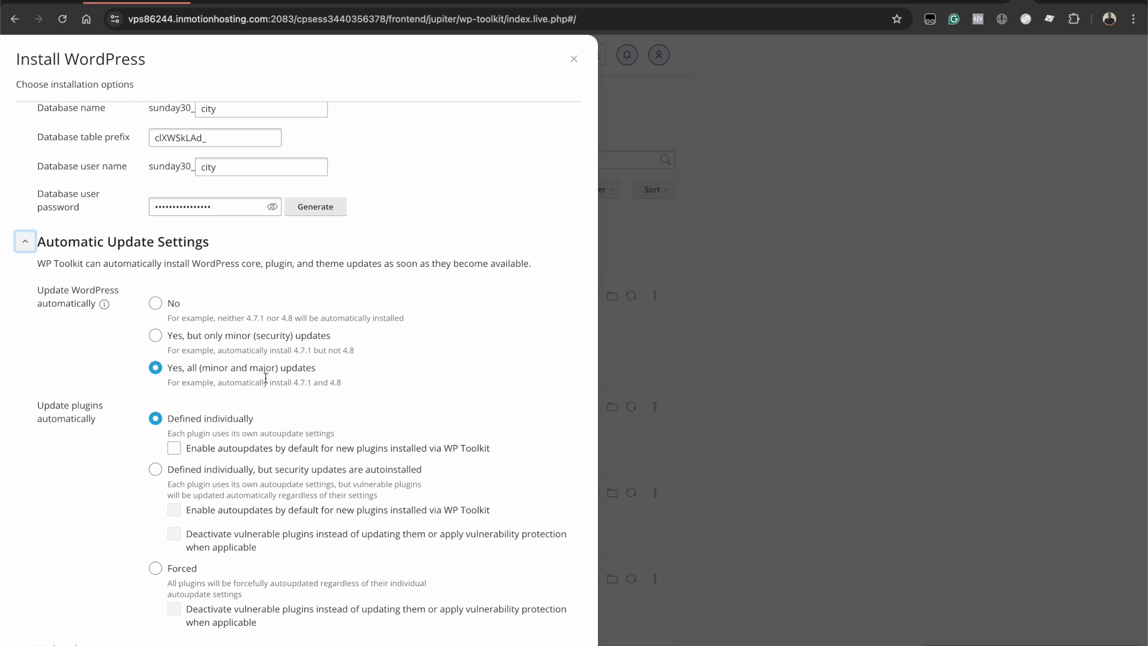
pyautogui.click(158, 338)
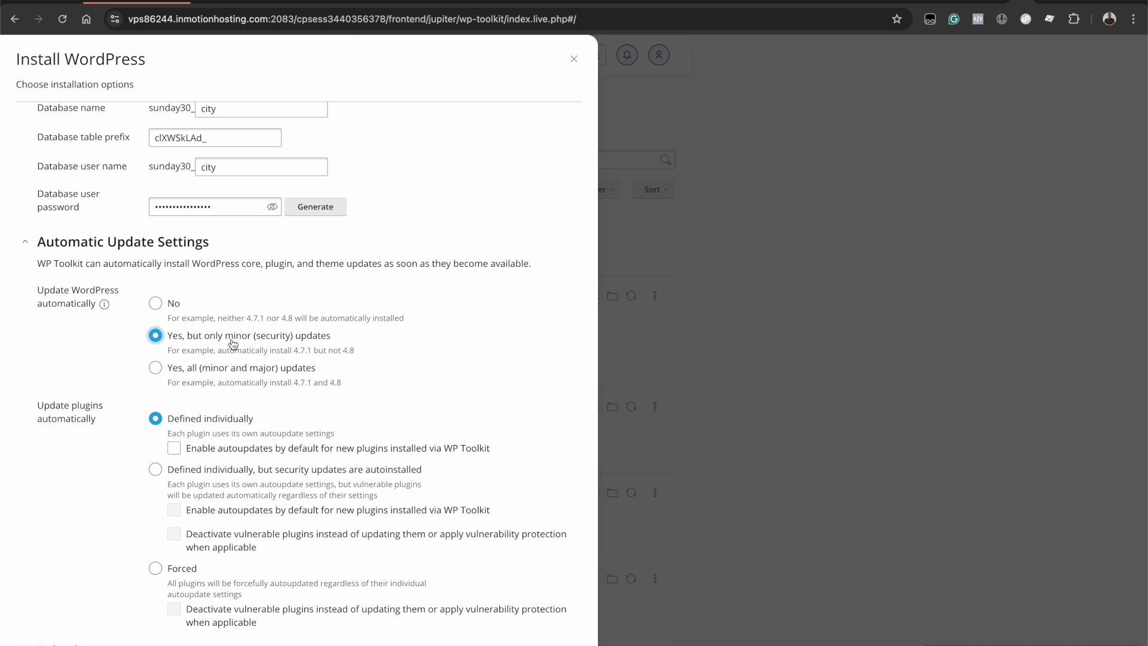
pyautogui.scroll(-1, 233, 344)
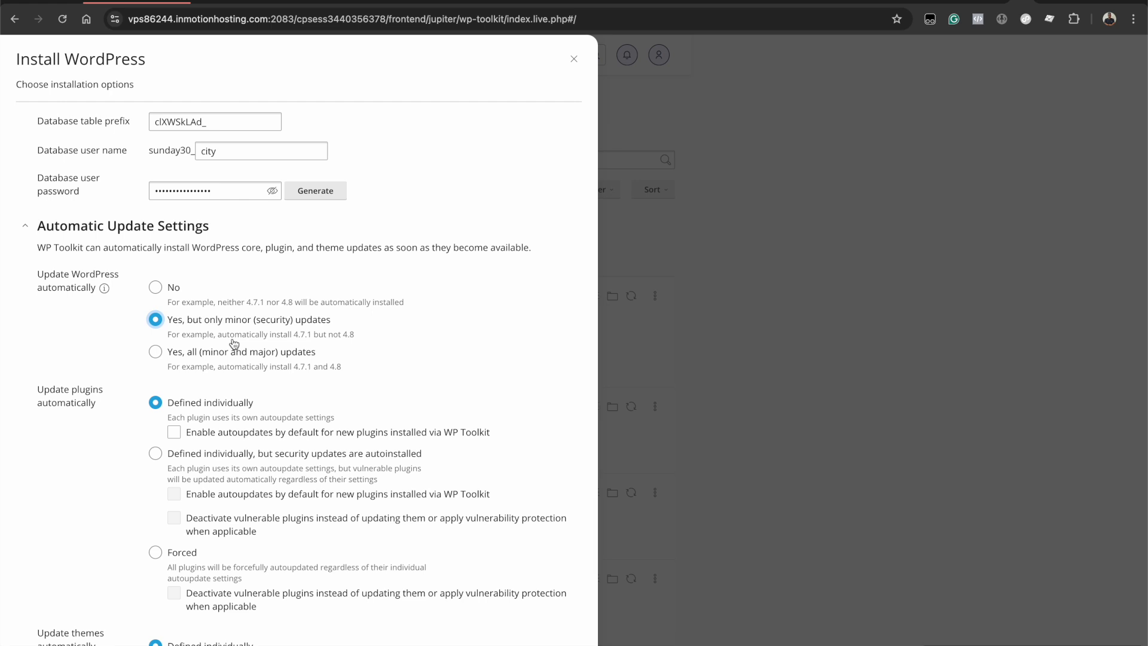
pyautogui.scroll(-2, 234, 344)
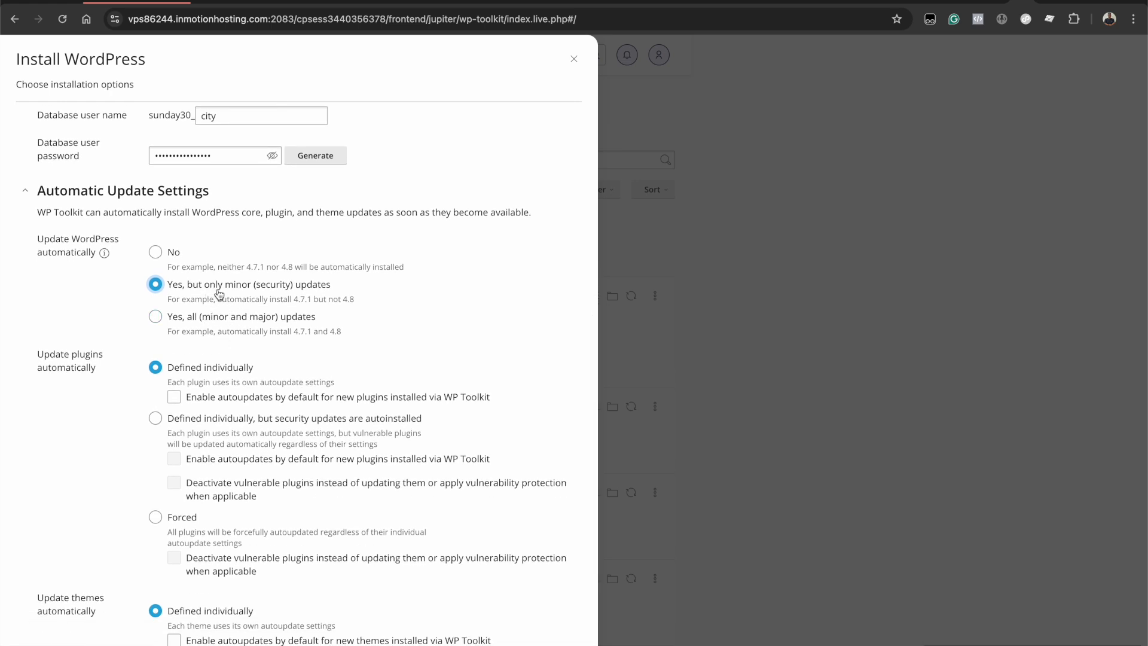
pyautogui.scroll(-4, 263, 290)
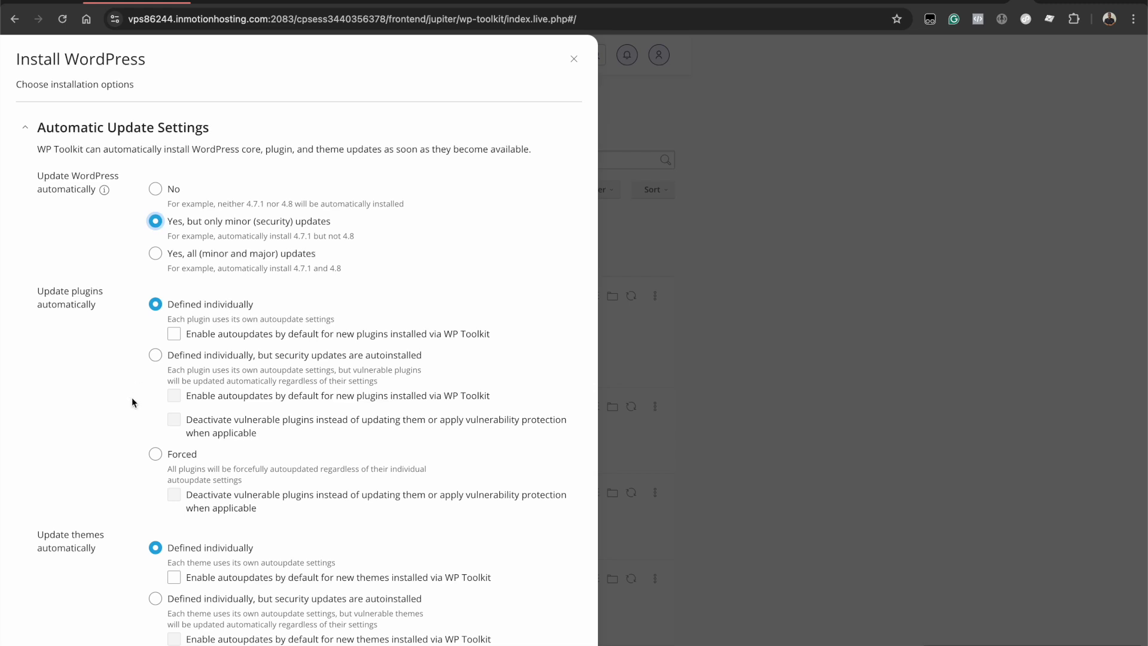
pyautogui.scroll(-3, 133, 402)
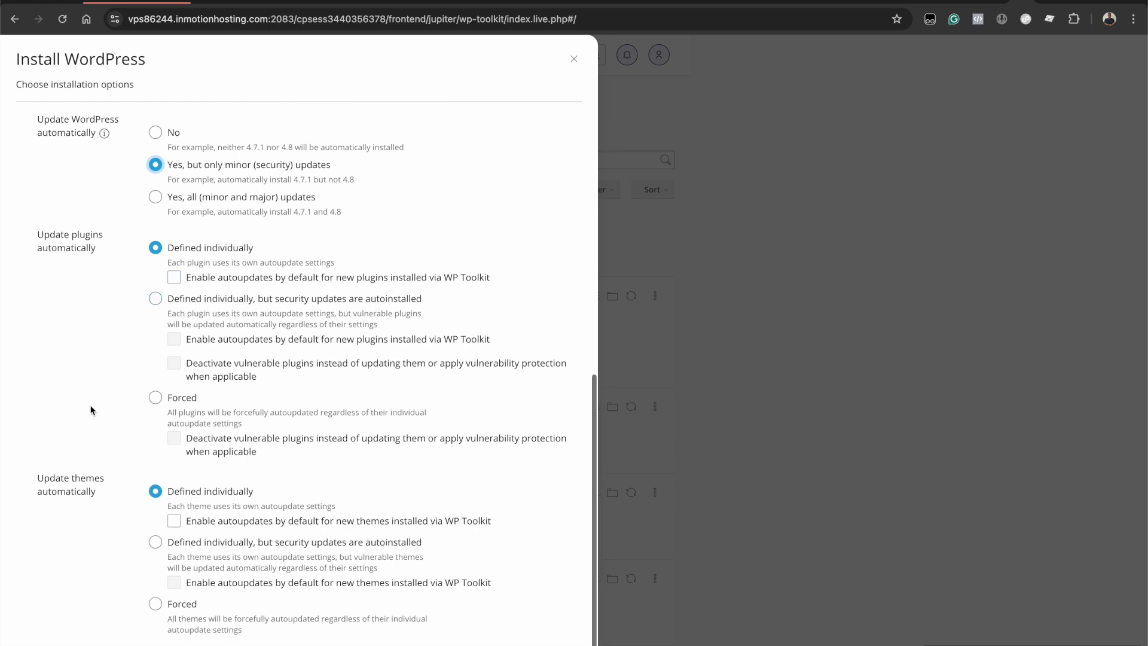
# - Review the completed form and start the WordPress installation
pyautogui.scroll(5, 124, 290)
pyautogui.scroll(-3, 139, 416)
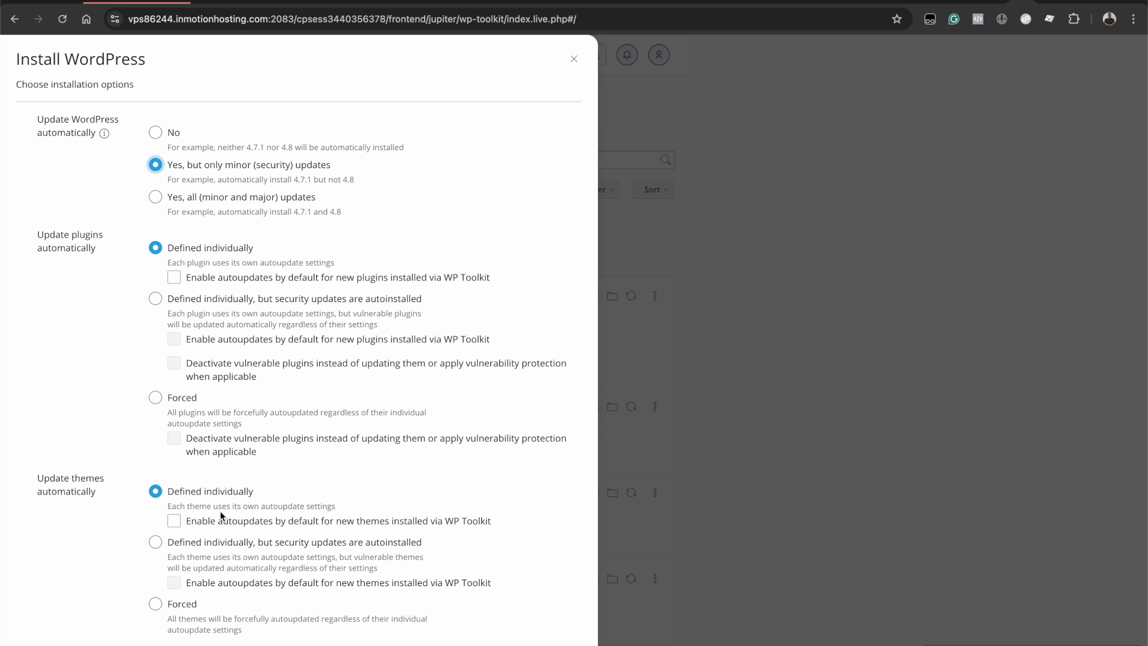
pyautogui.scroll(1, 272, 342)
pyautogui.scroll(-1, 272, 343)
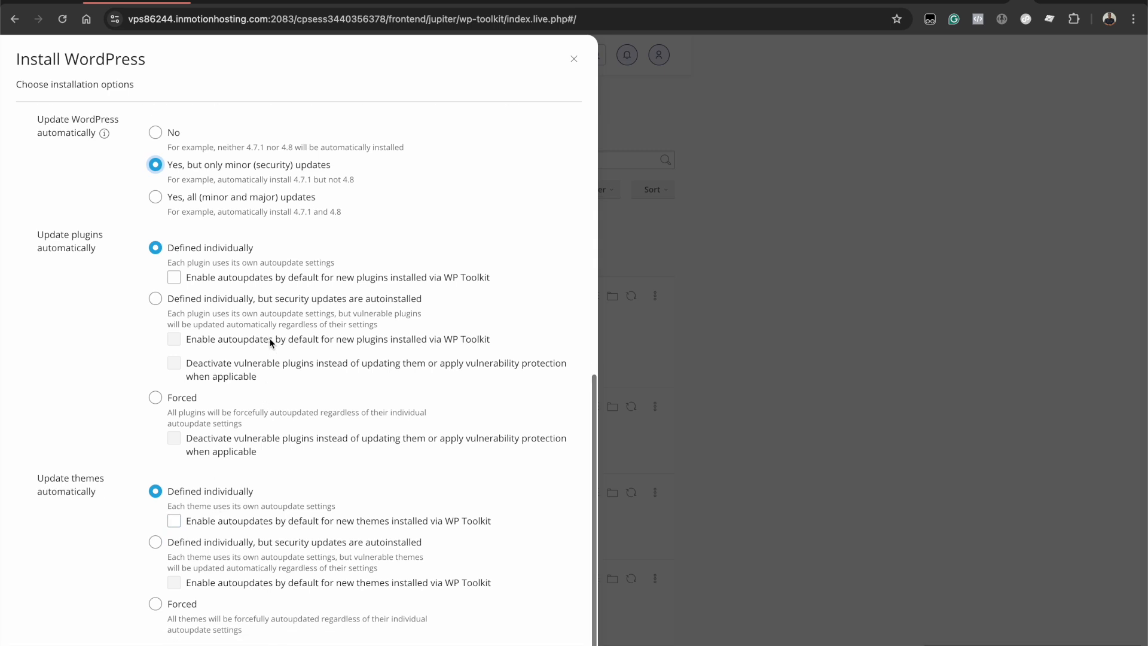
pyautogui.scroll(2, 294, 288)
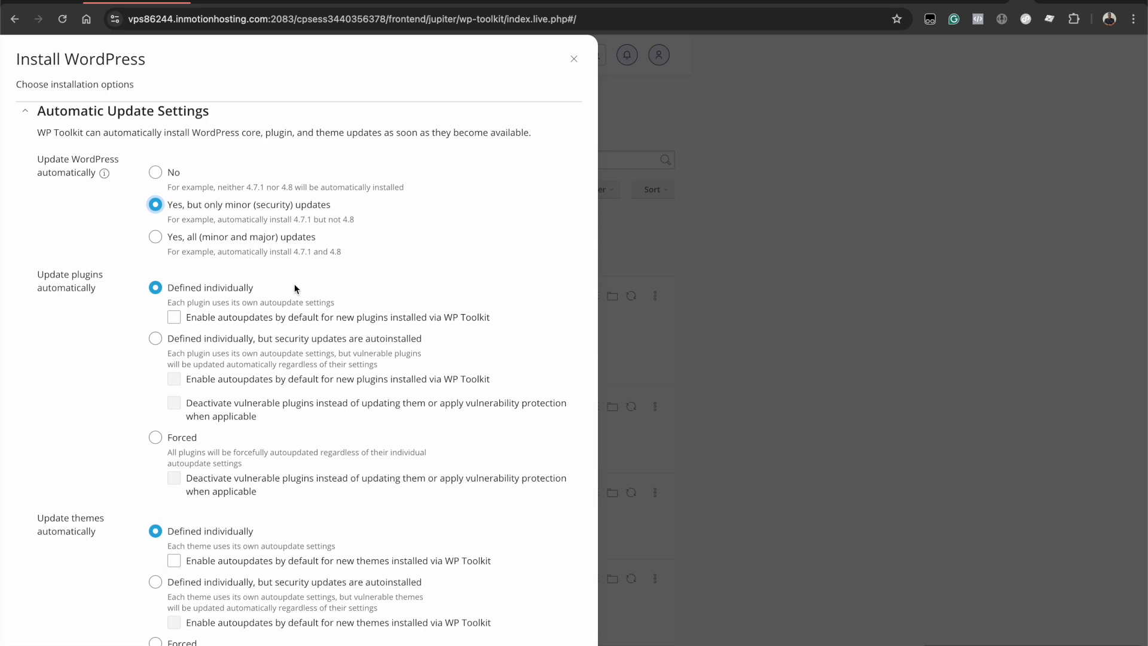
pyautogui.scroll(5, 357, 390)
pyautogui.scroll(-5, 370, 375)
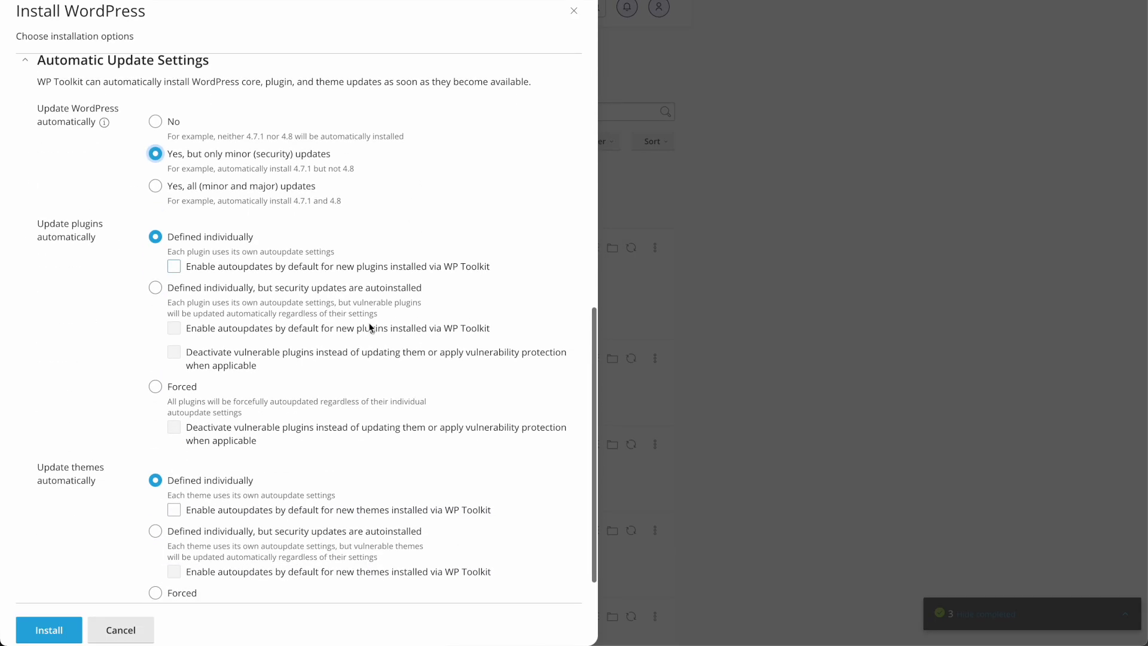
pyautogui.scroll(5, 402, 289)
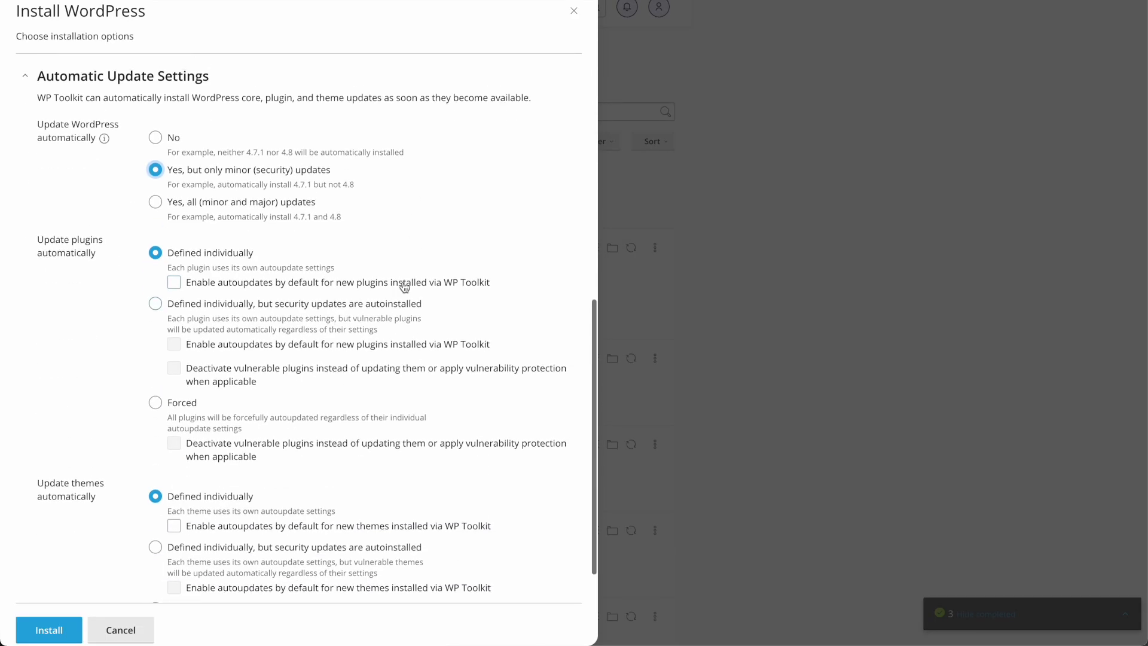
pyautogui.scroll(3, 411, 179)
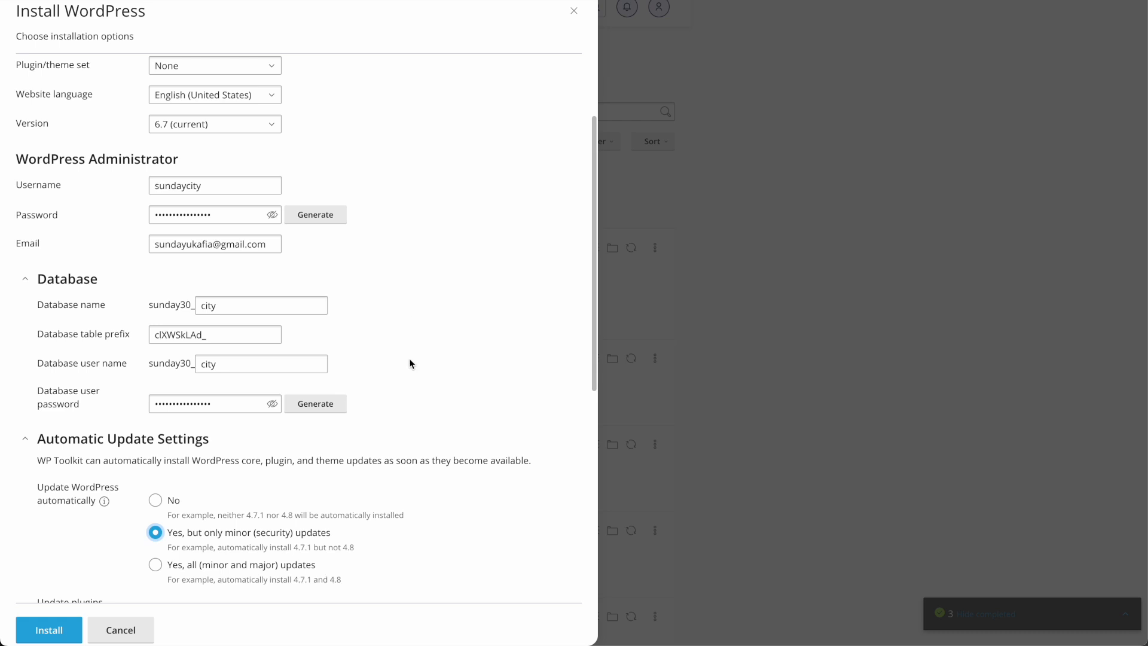
pyautogui.scroll(1, 385, 321)
pyautogui.scroll(2, 385, 317)
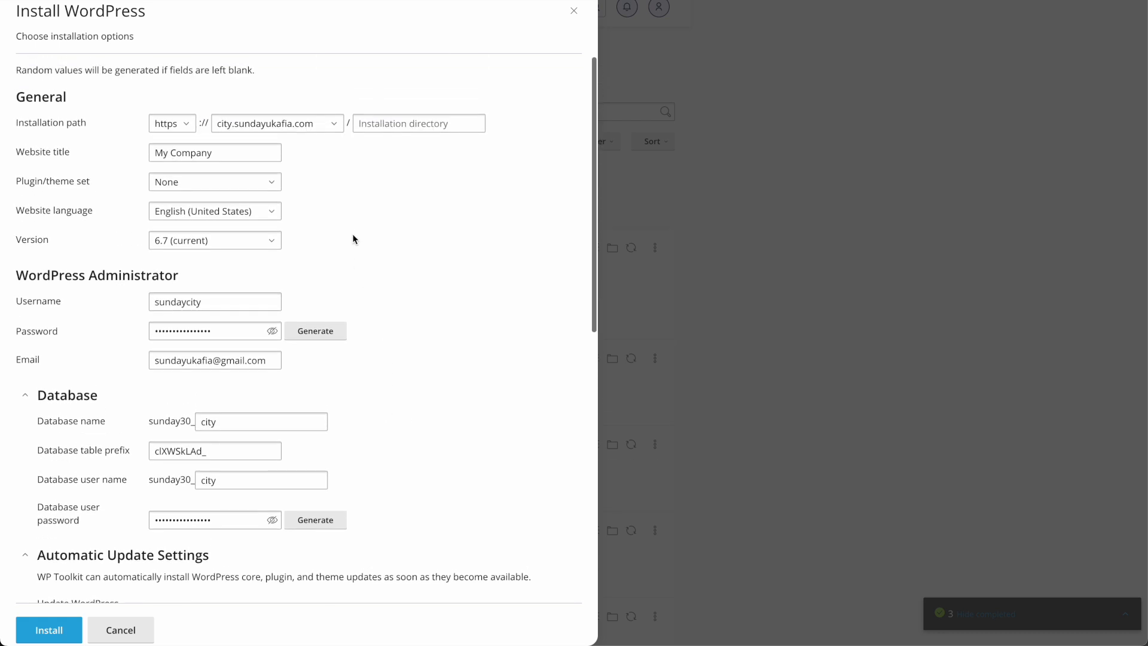
pyautogui.scroll(-1, 352, 228)
pyautogui.scroll(1, 353, 228)
pyautogui.scroll(-1, 352, 228)
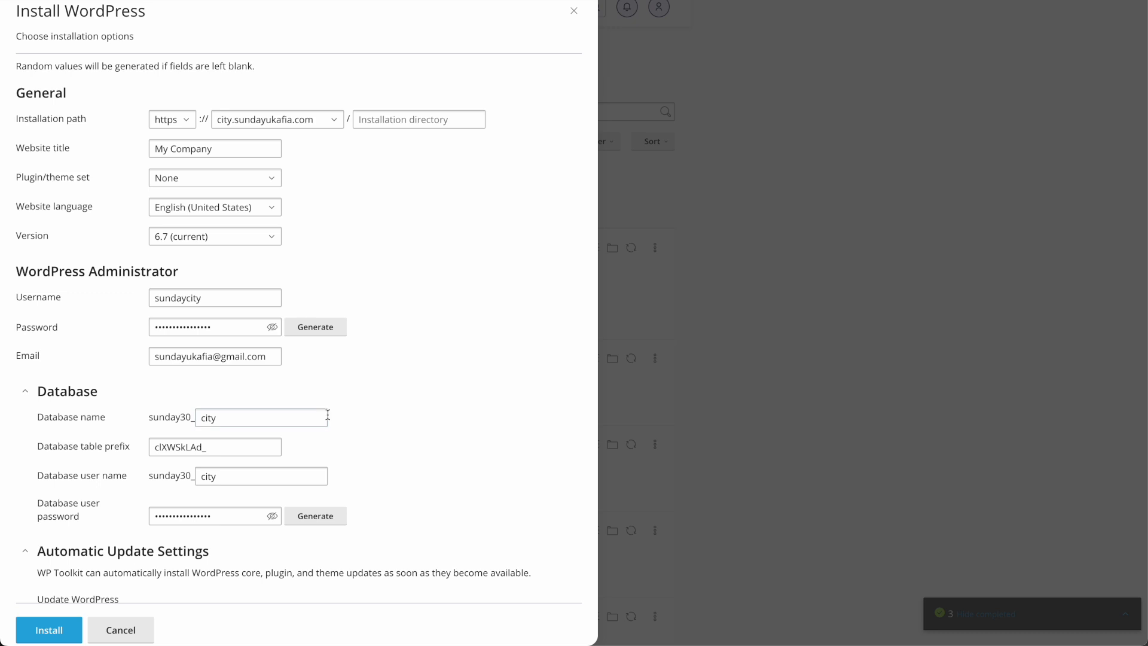
pyautogui.scroll(-1, 393, 443)
pyautogui.scroll(1, 393, 443)
pyautogui.scroll(-8, 393, 443)
pyautogui.scroll(10, 431, 349)
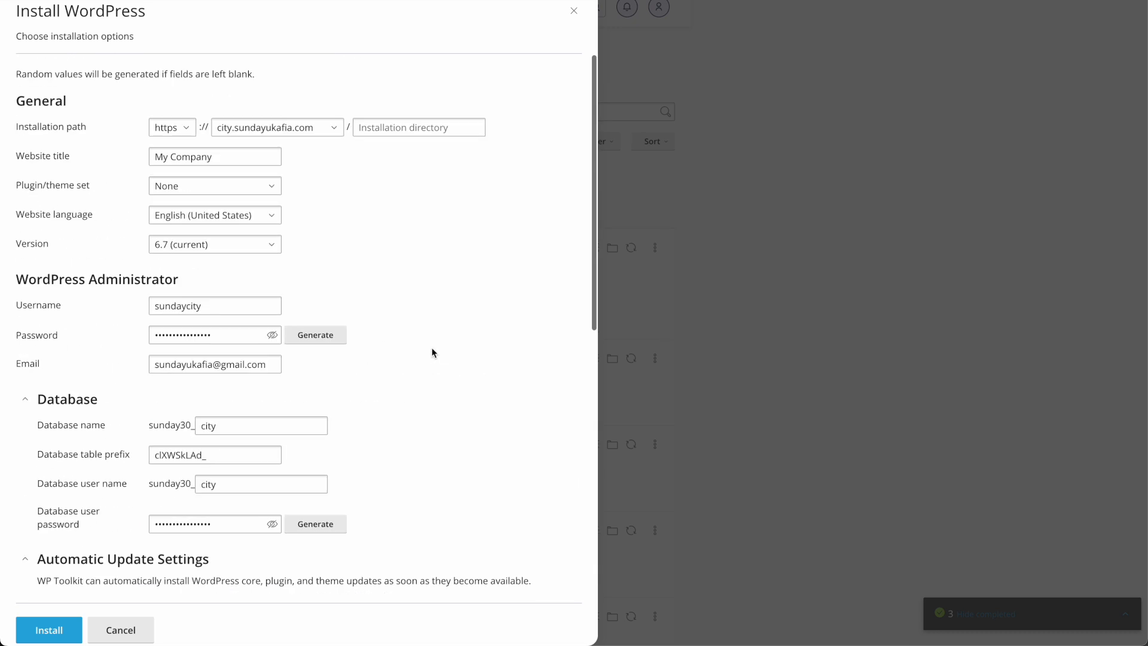
pyautogui.click(48, 629)
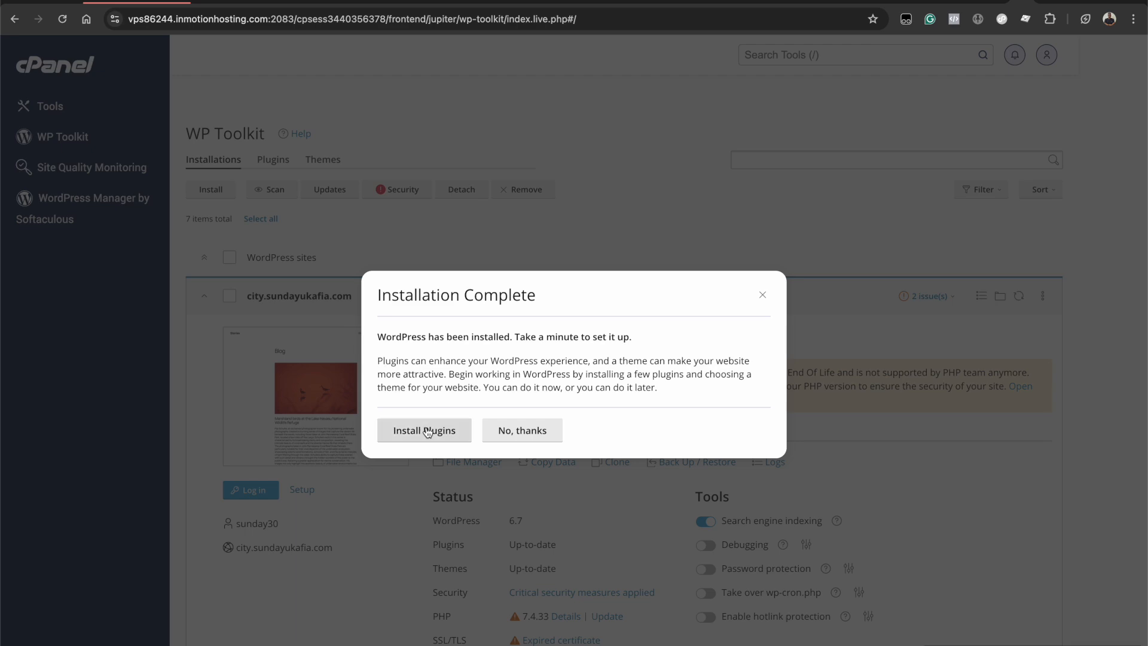
# - Decline plugin installation with 'No, thanks' once the installation completes
pyautogui.click(529, 434)
pyautogui.scroll(-2, 632, 289)
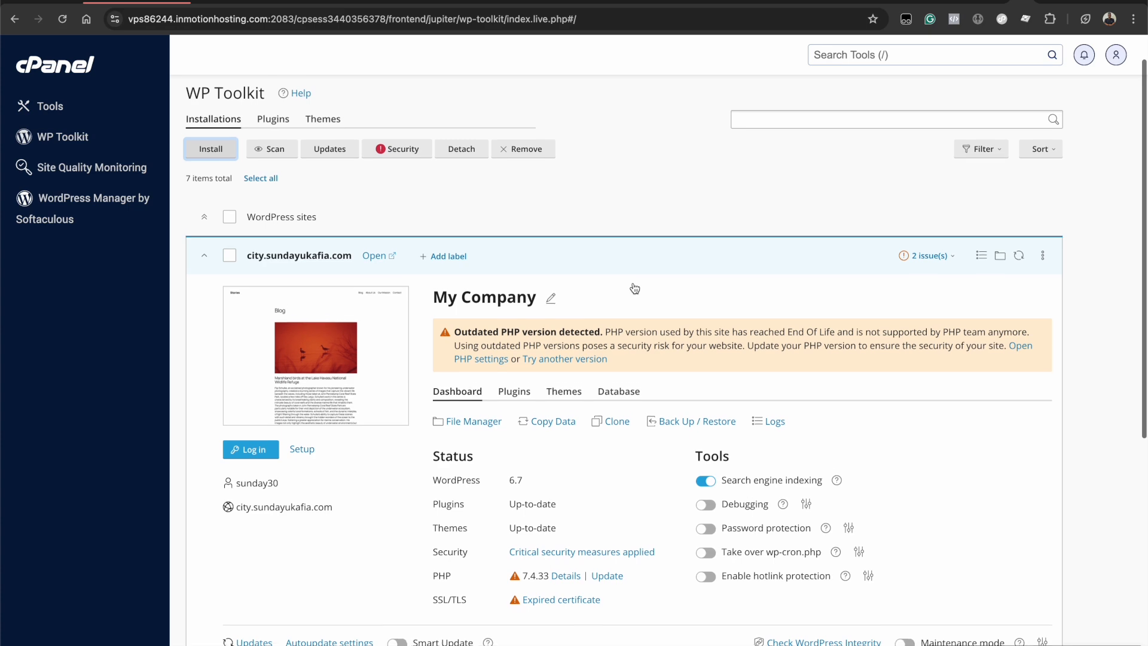
pyautogui.scroll(-3, 354, 442)
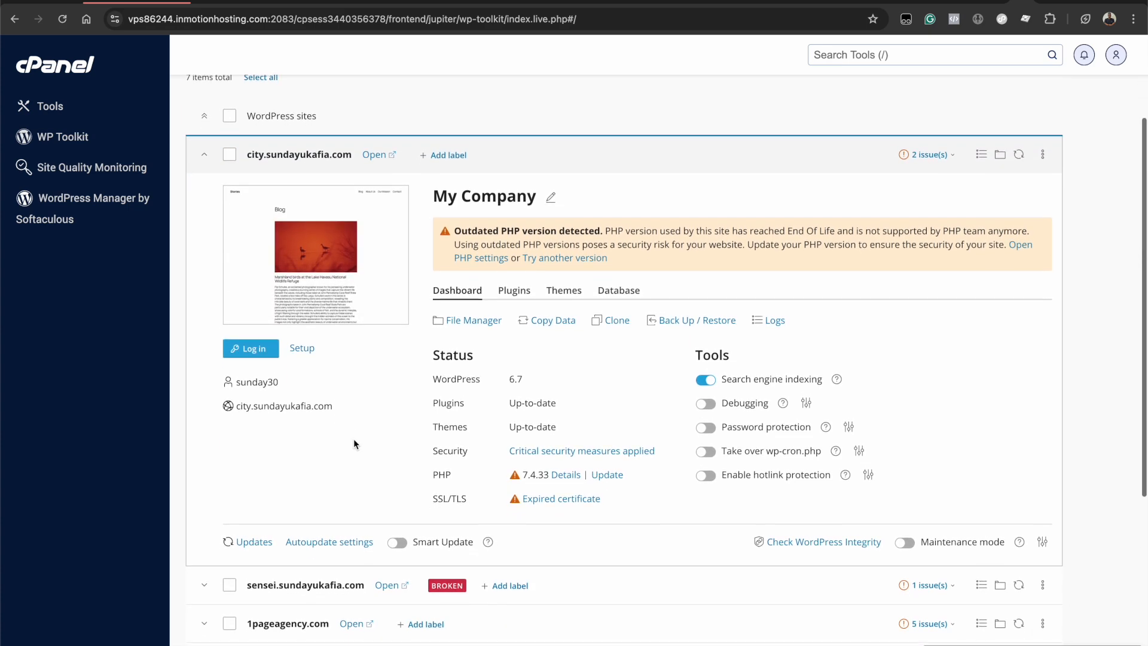
pyautogui.scroll(4, 353, 439)
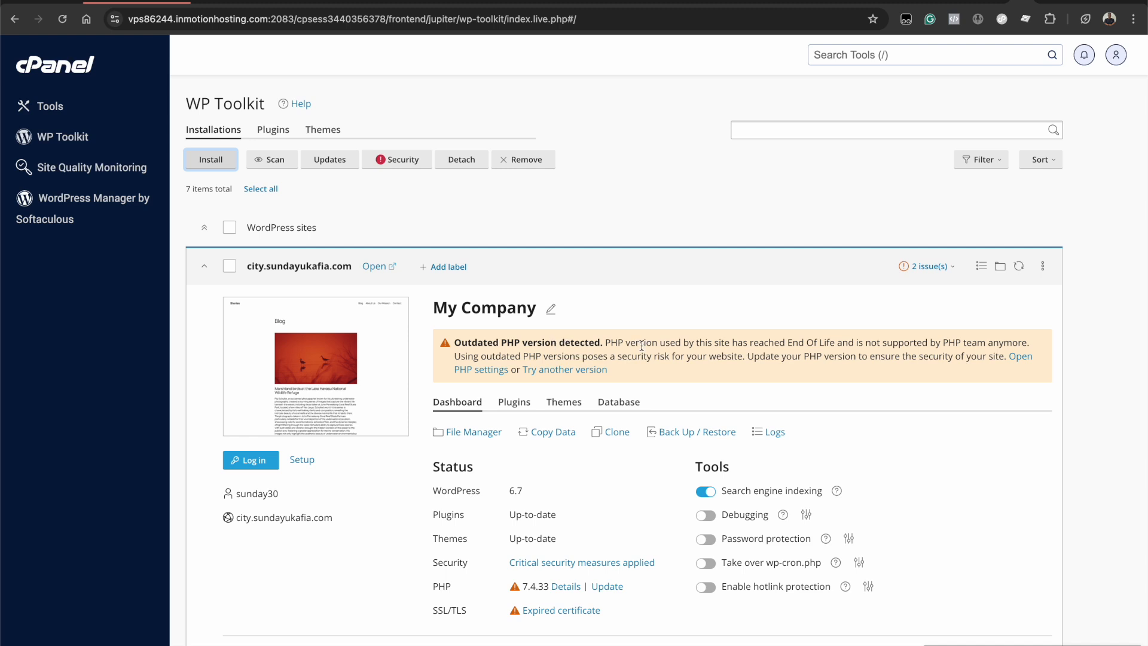
pyautogui.scroll(1, 641, 345)
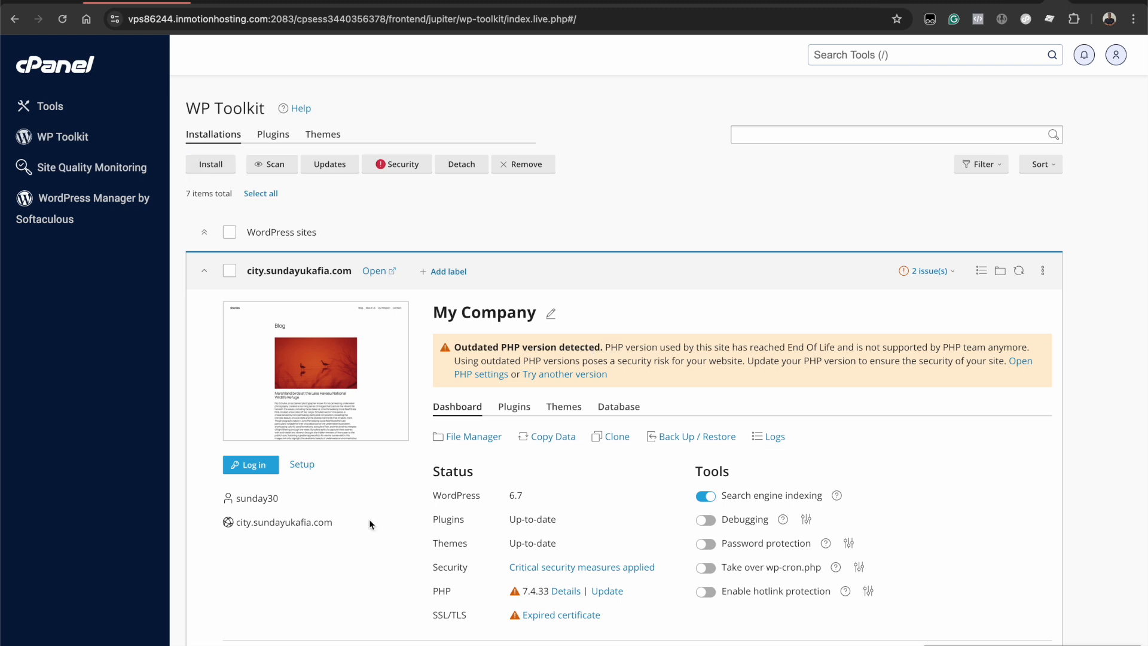
pyautogui.click(1083, 2)
# - Load the live city.sundayukafia.com site, then use WP Toolkit's Log in for it
pyautogui.write('city.sundayukafia.com')
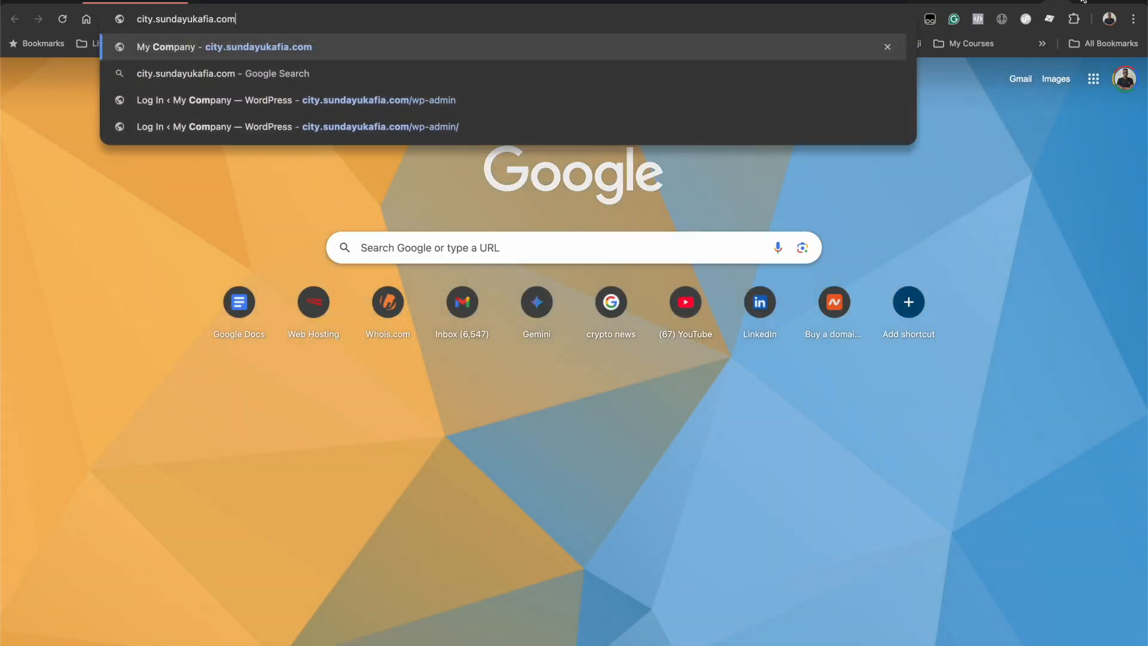
pyautogui.press('Return')
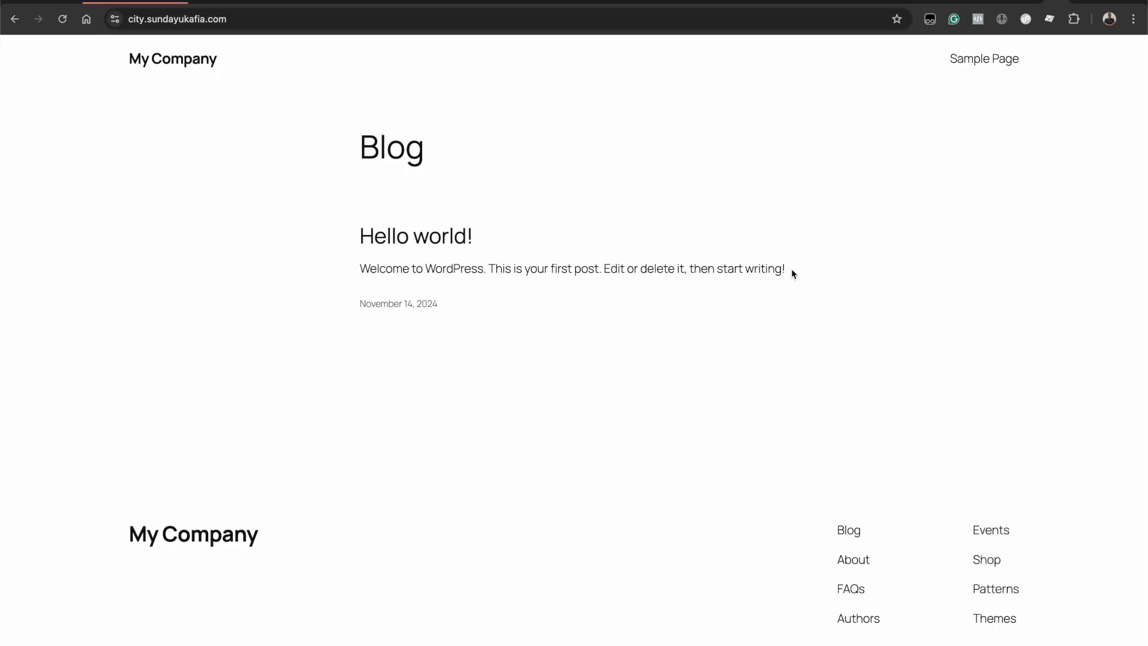
pyautogui.scroll(-3, 786, 306)
pyautogui.scroll(2, 784, 305)
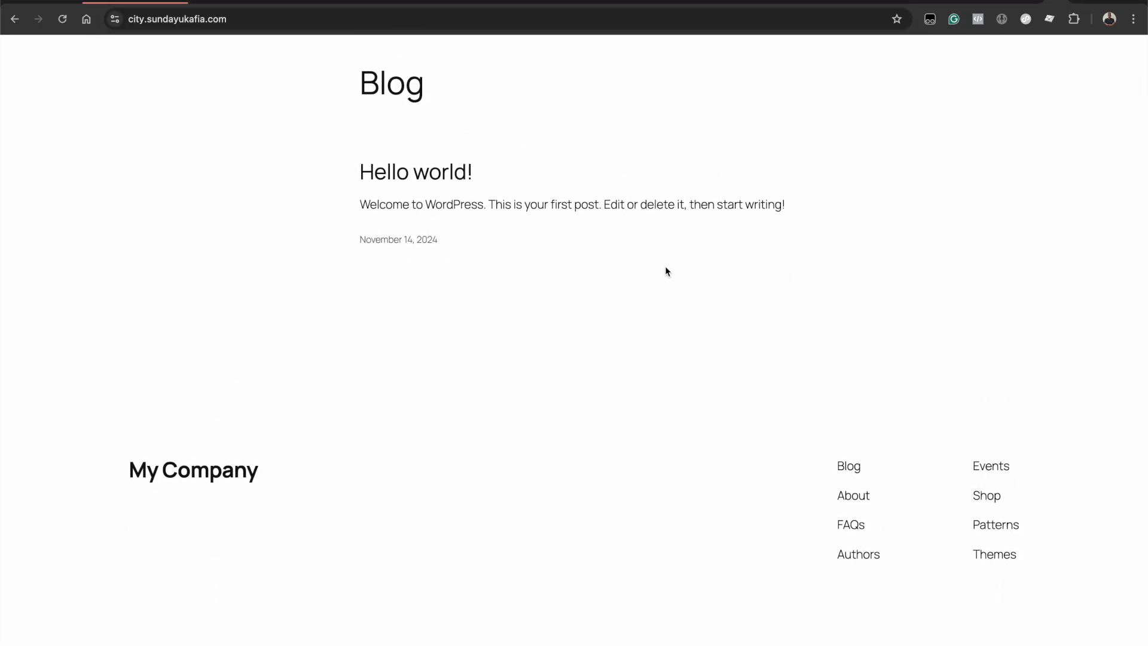
pyautogui.scroll(2, 670, 271)
pyautogui.scroll(-1, 697, 362)
pyautogui.scroll(1, 697, 362)
pyautogui.scroll(-1, 697, 357)
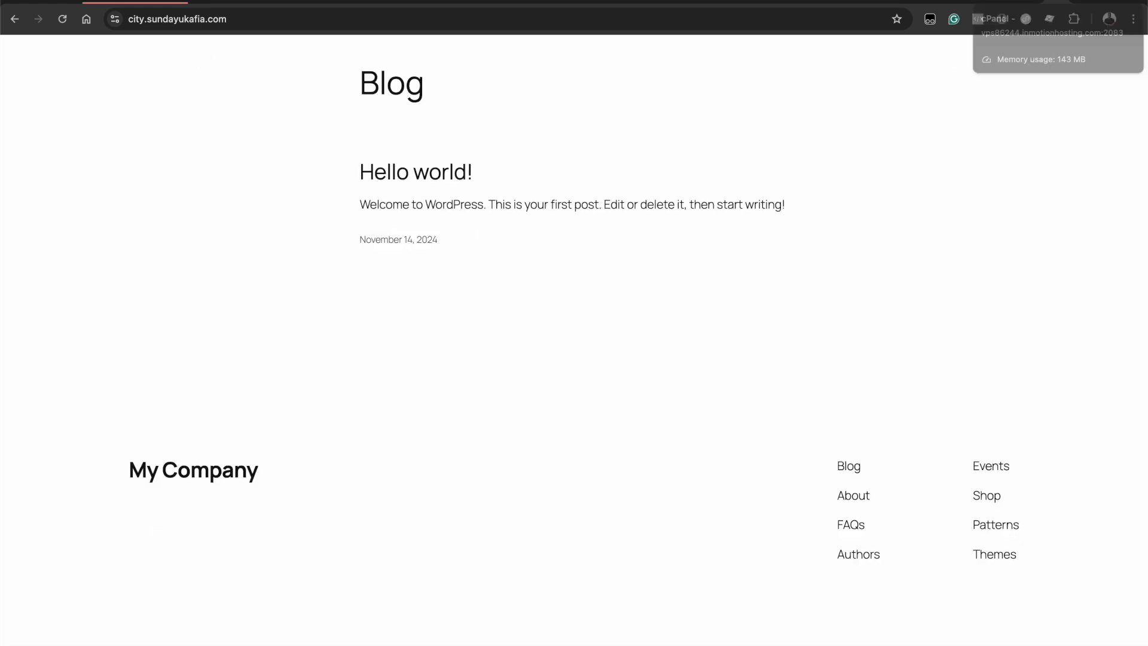
pyautogui.click(1038, 1)
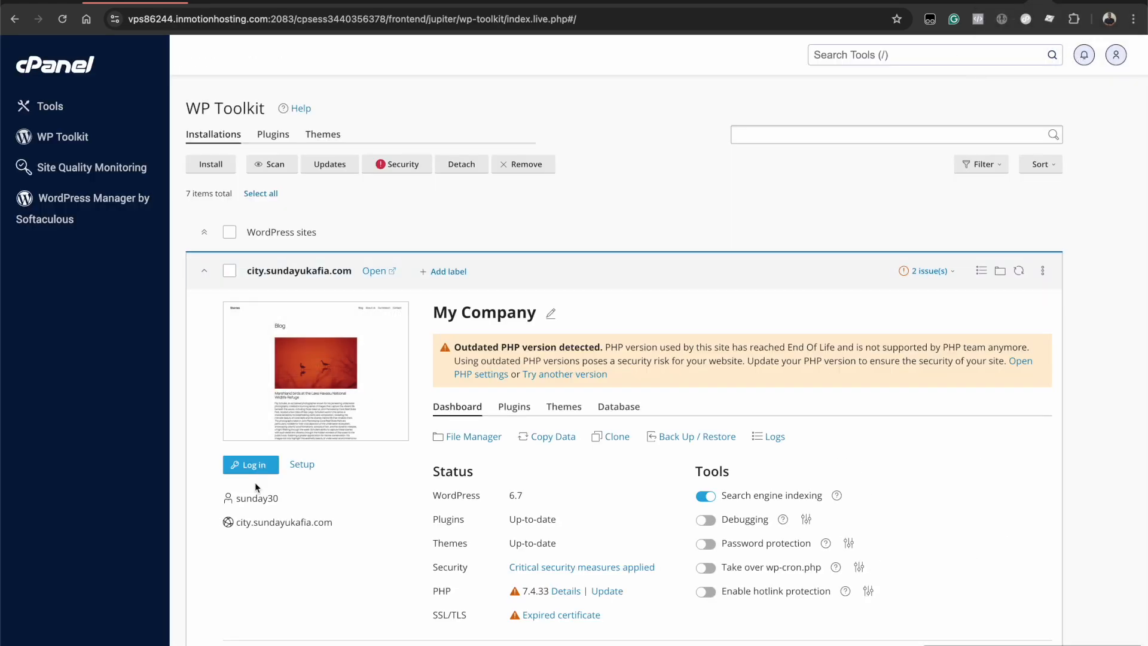
pyautogui.click(249, 468)
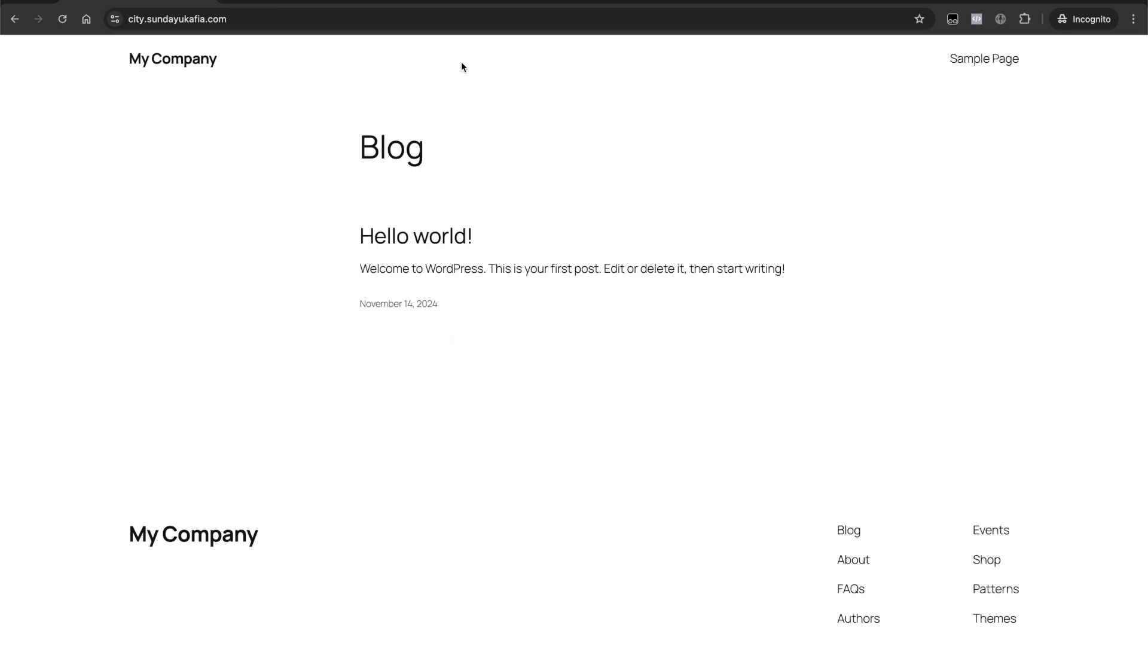
# - Go to the site's /wp-admin address
pyautogui.click(384, 28)
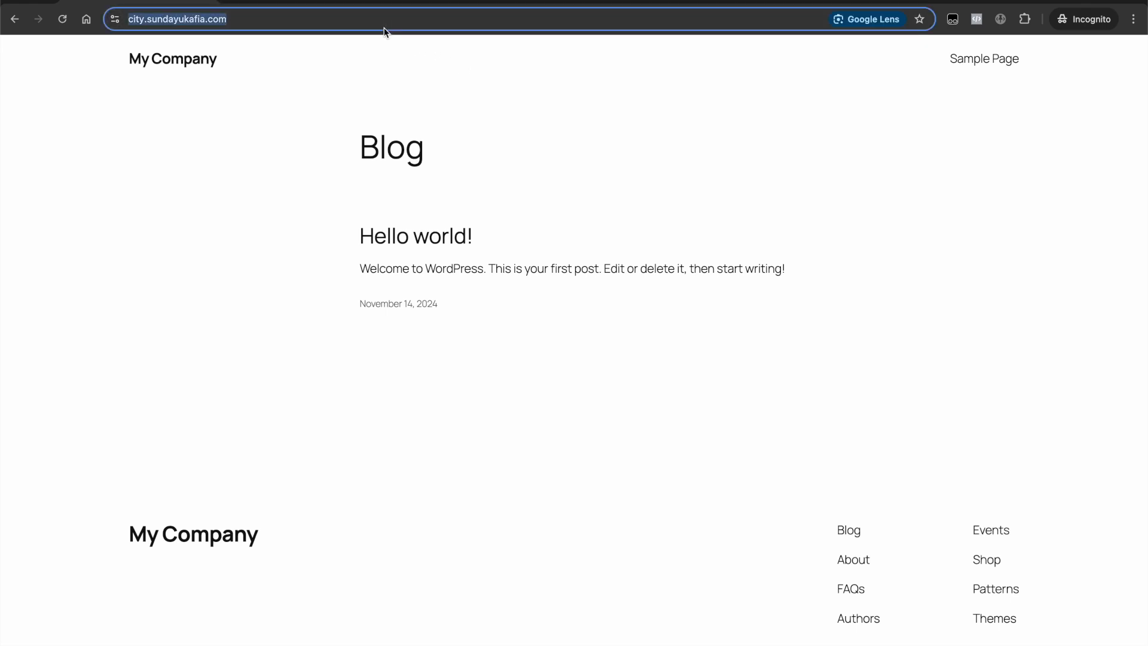
pyautogui.click(361, 22)
pyautogui.write('/wp')
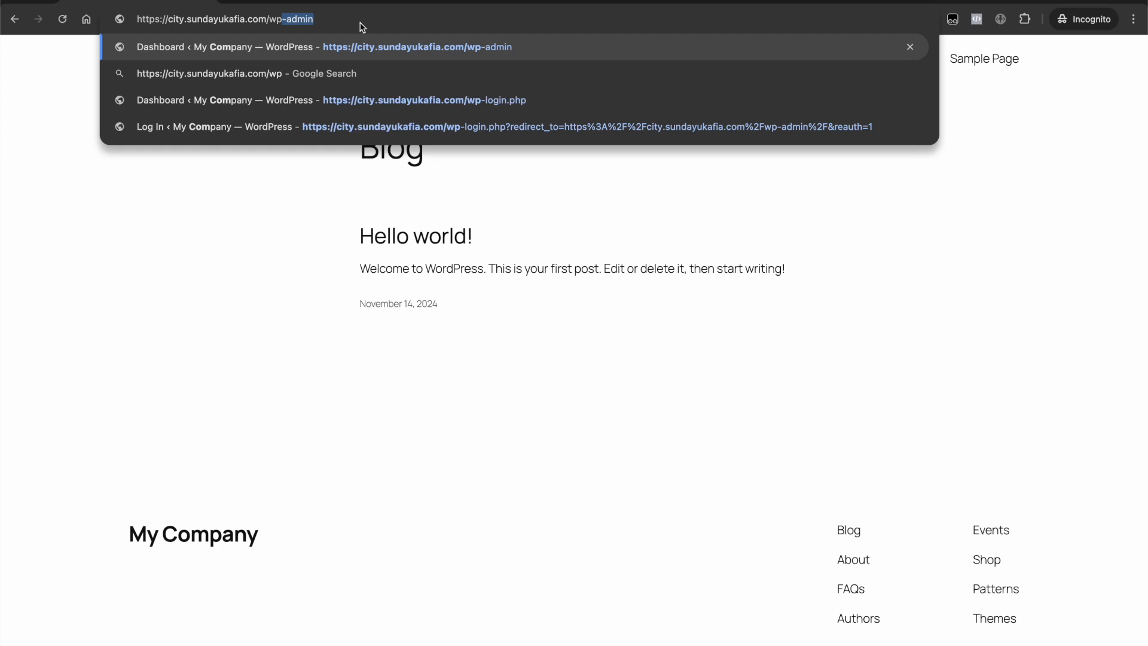
pyautogui.click(388, 22)
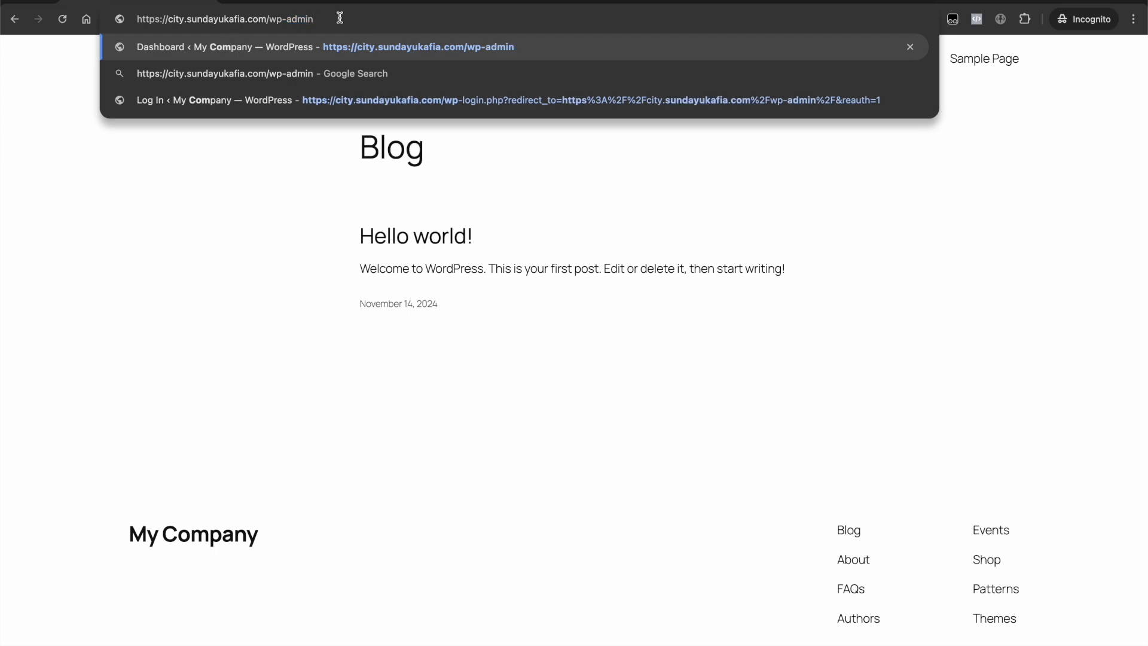
pyautogui.press('Return')
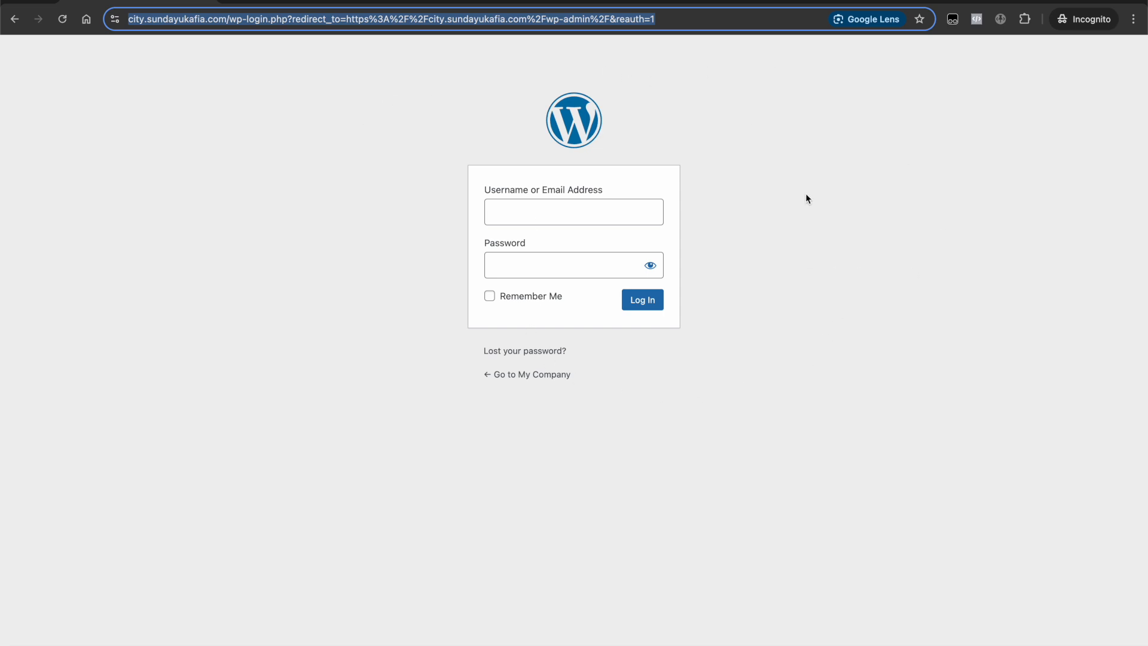
# - Sign in to WordPress with the administrator username and password
pyautogui.click(621, 212)
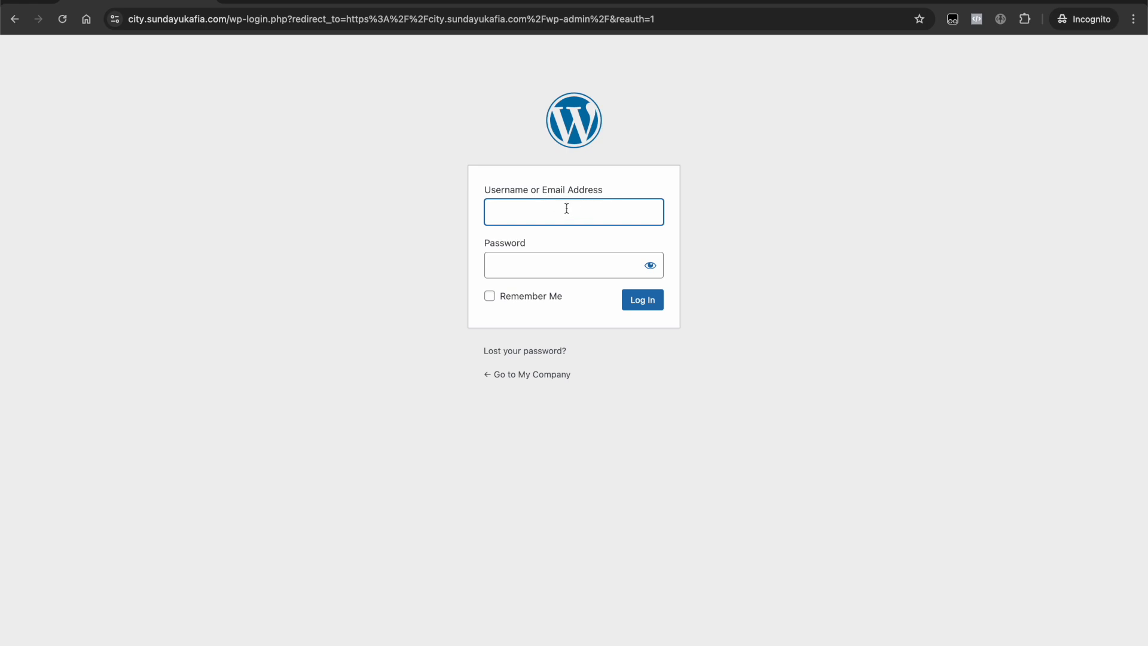
pyautogui.write('sundaycity')
pyautogui.click(556, 263)
pyautogui.write('•••••••••')
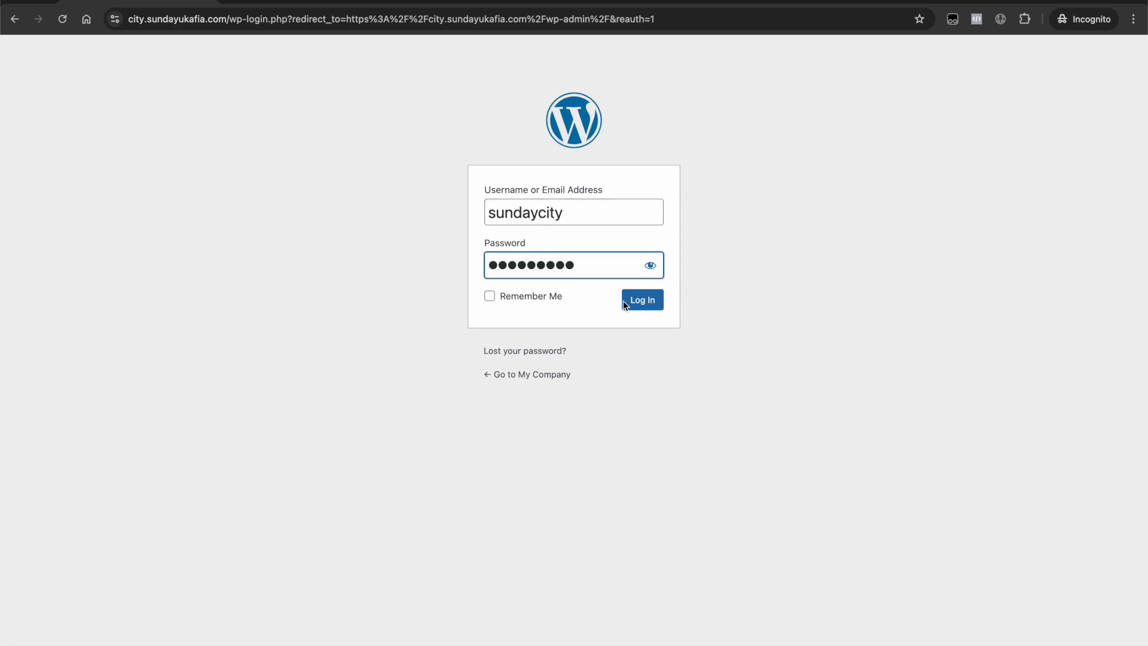
pyautogui.click(642, 304)
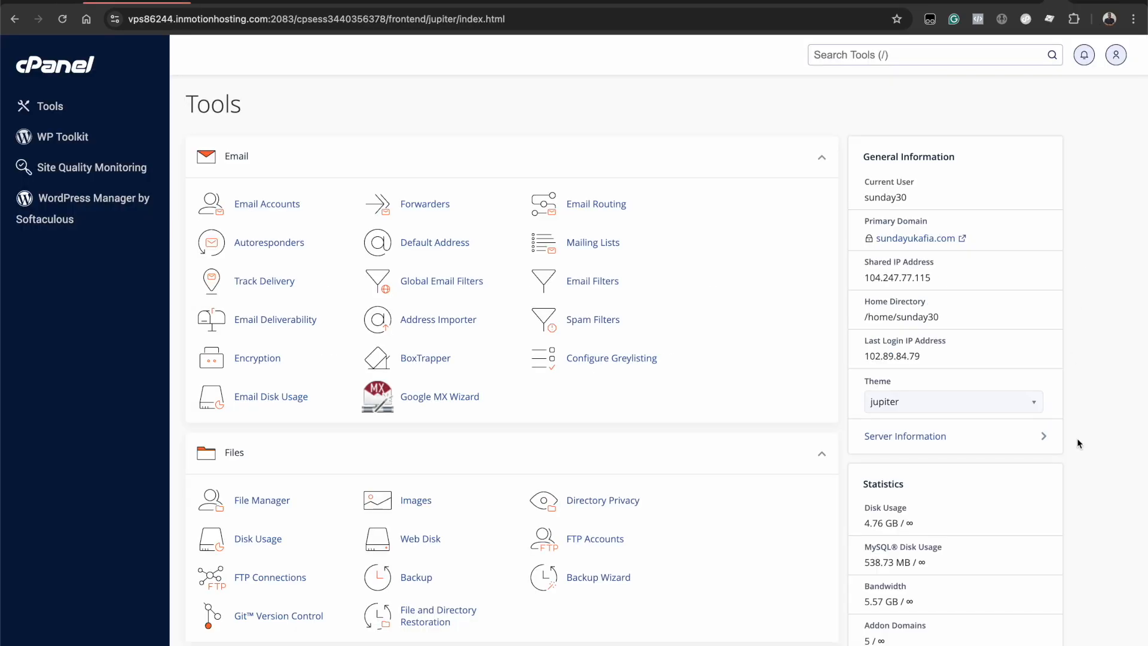
# - Scroll the Tools page down to Software, then back up to Top Applications where WordPress is listed
pyautogui.scroll(-3, 1077, 437)
pyautogui.scroll(-10, 1062, 536)
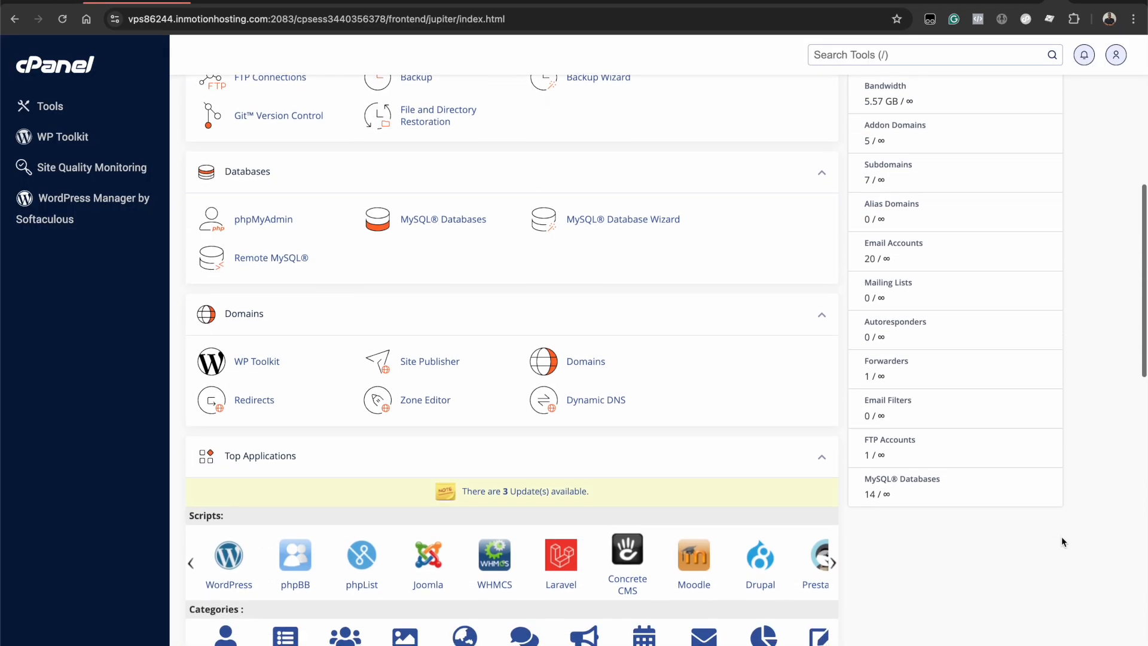
pyautogui.scroll(-2, 1061, 536)
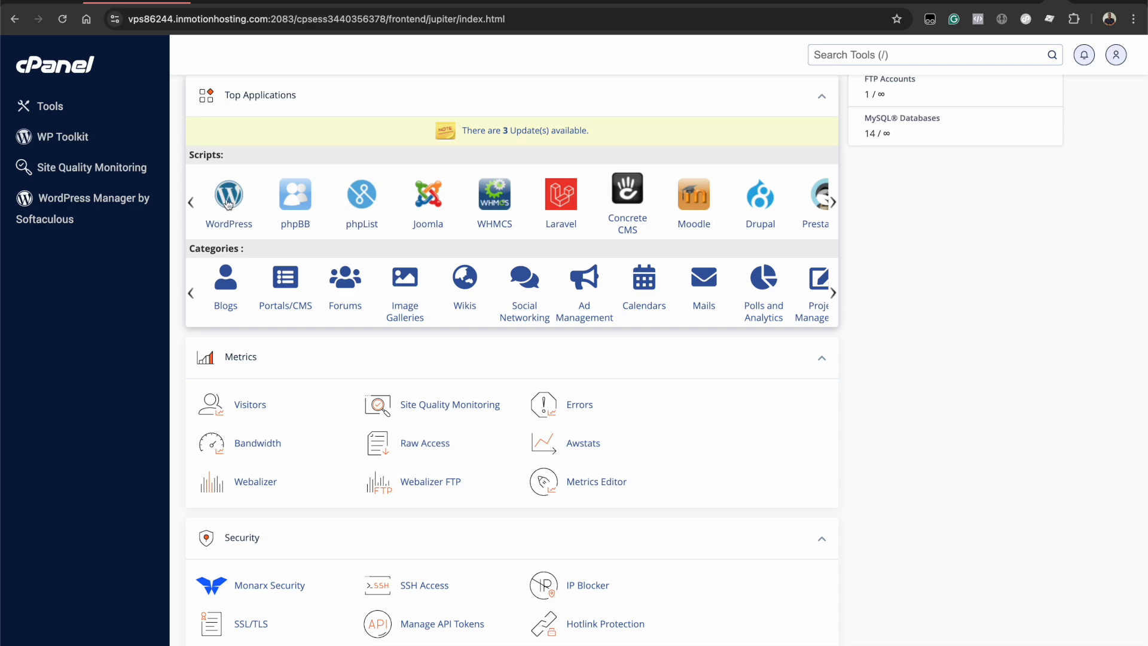
pyautogui.scroll(-9, 391, 441)
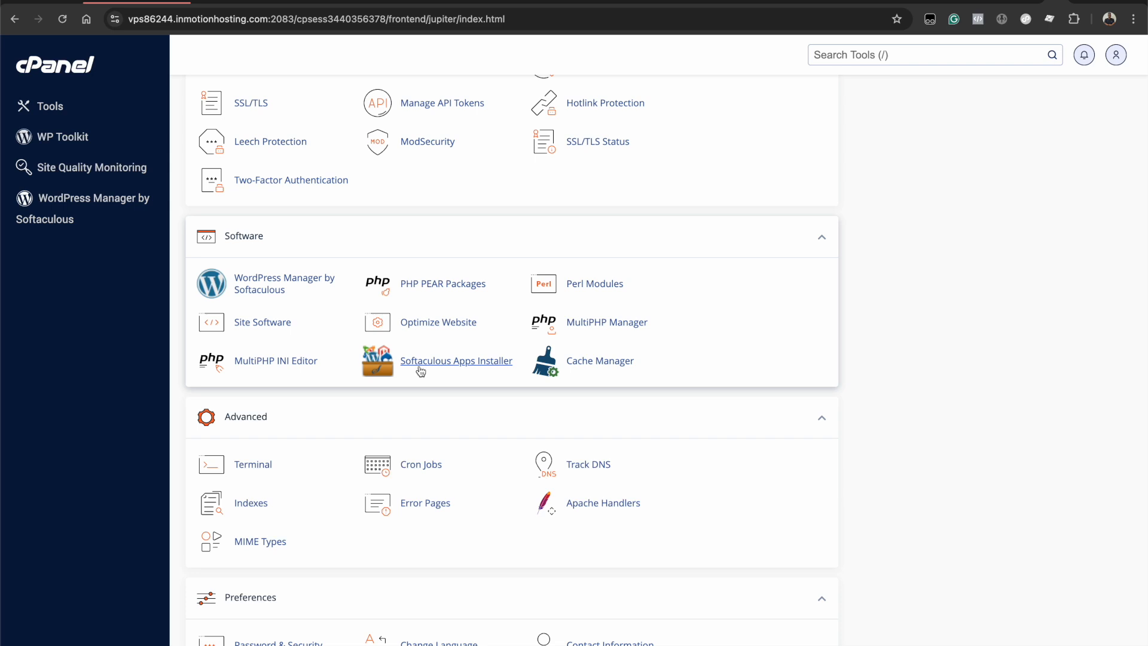
pyautogui.scroll(3, 437, 254)
pyautogui.scroll(8, 436, 255)
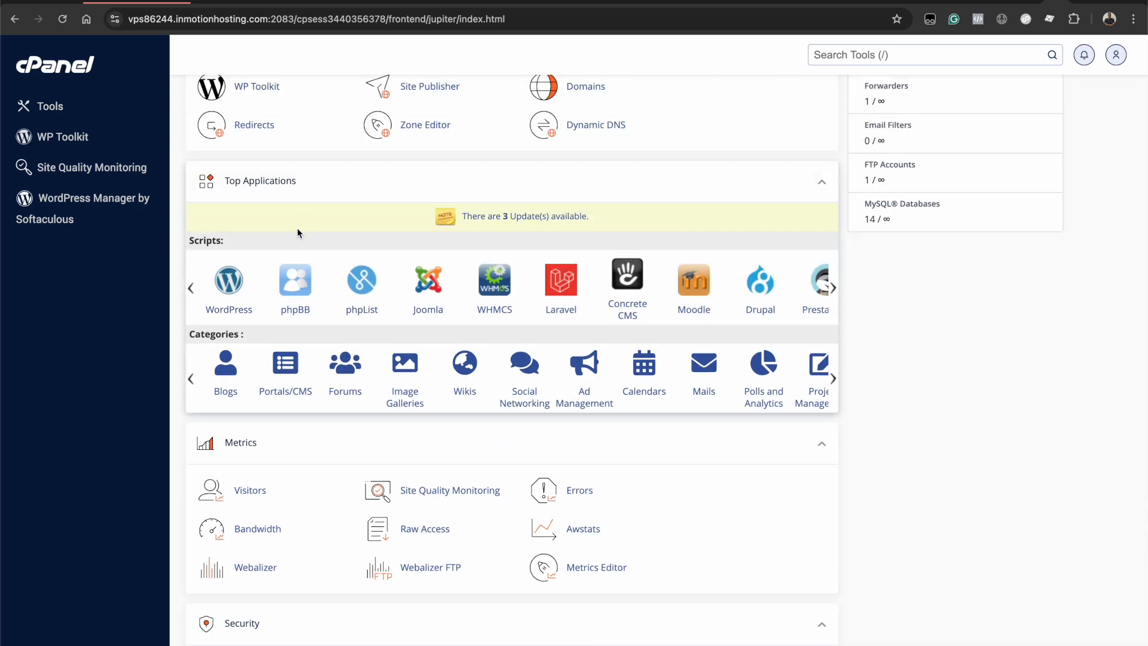
# - Open the WordPress script in Softaculous and start a new installation with Install Now
pyautogui.click(229, 291)
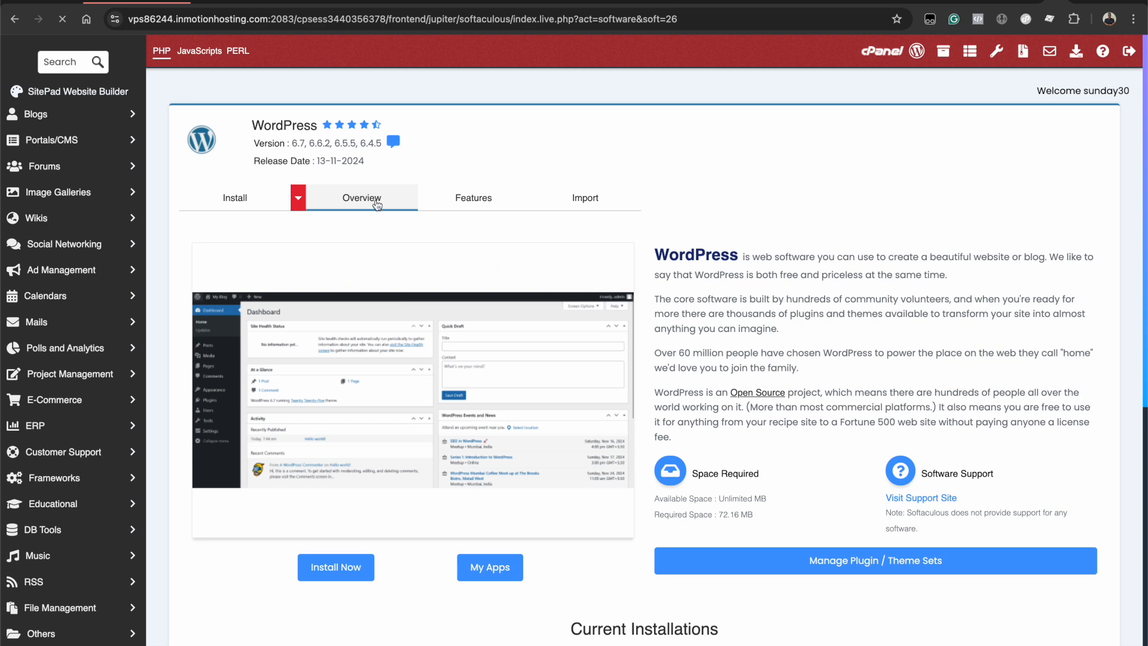
pyautogui.scroll(-3, 669, 416)
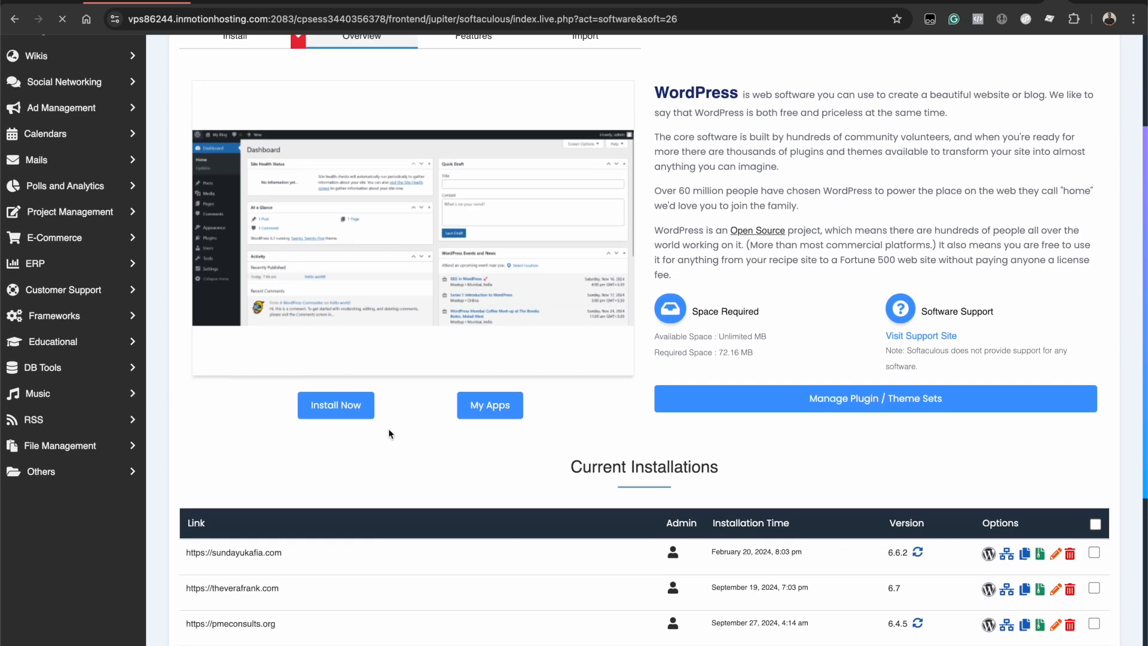
pyautogui.scroll(-1, 379, 423)
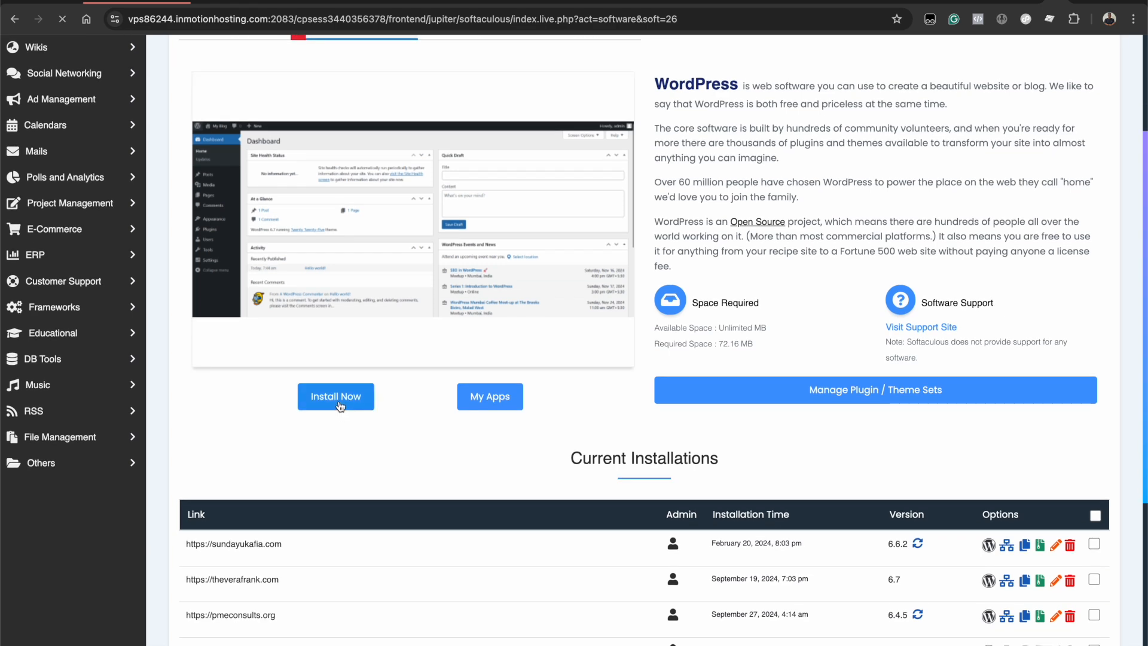
pyautogui.click(338, 404)
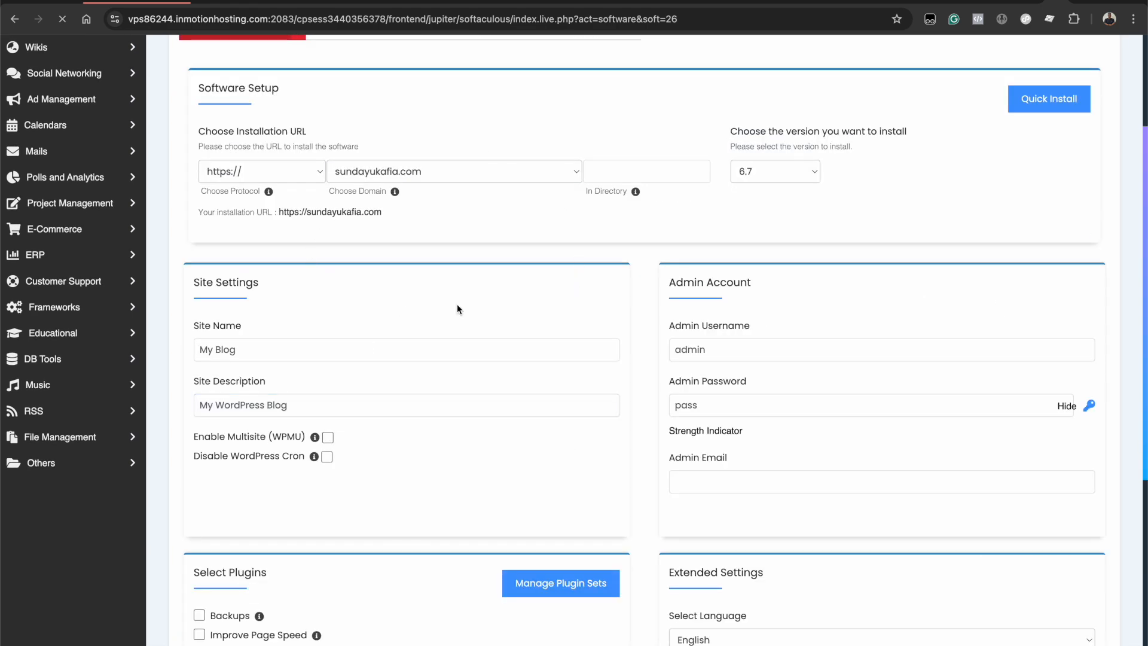
pyautogui.scroll(1, 509, 257)
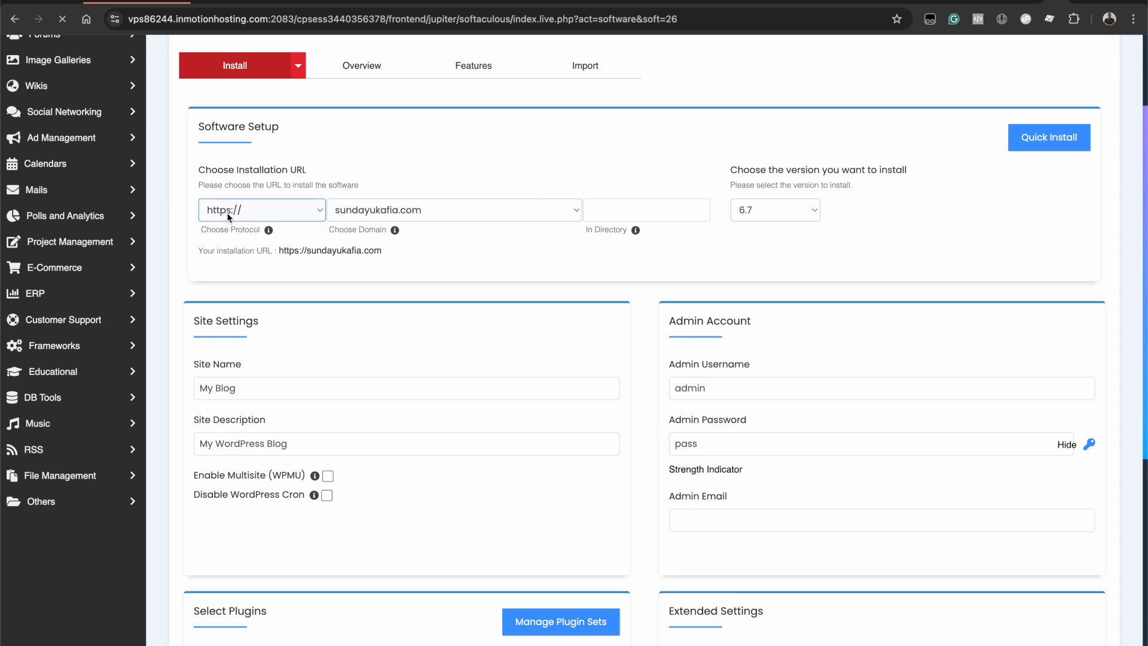
# - Choose sundayukafia.com as the installation domain and select the In Directory field
pyautogui.click(461, 210)
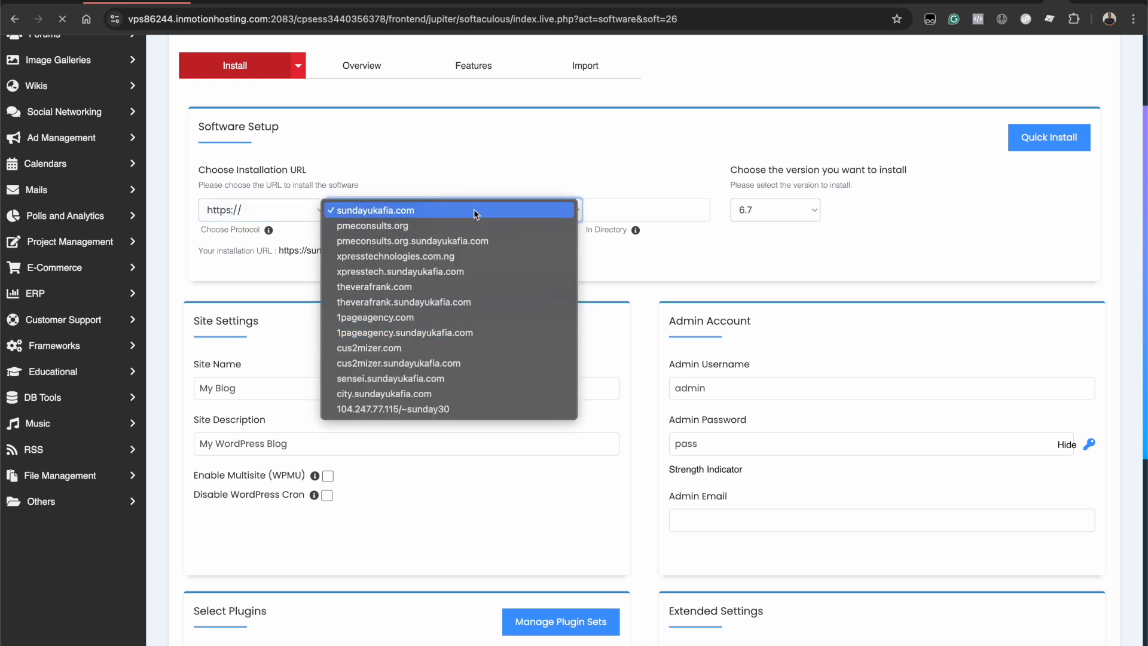
pyautogui.click(475, 212)
pyautogui.click(585, 209)
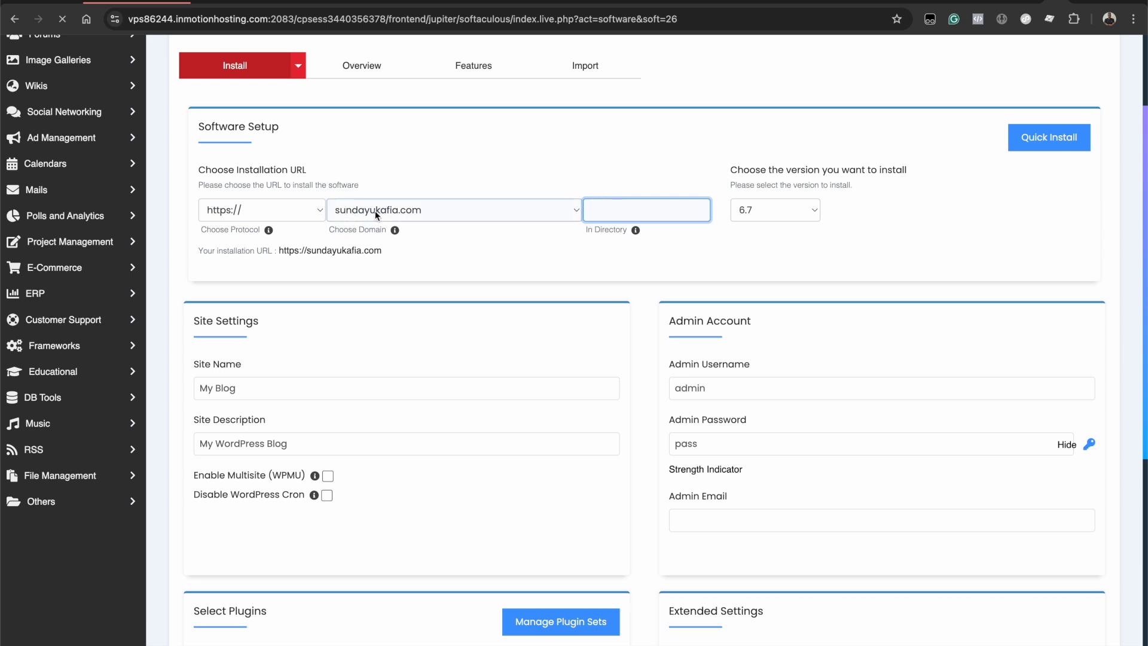
pyautogui.click(655, 212)
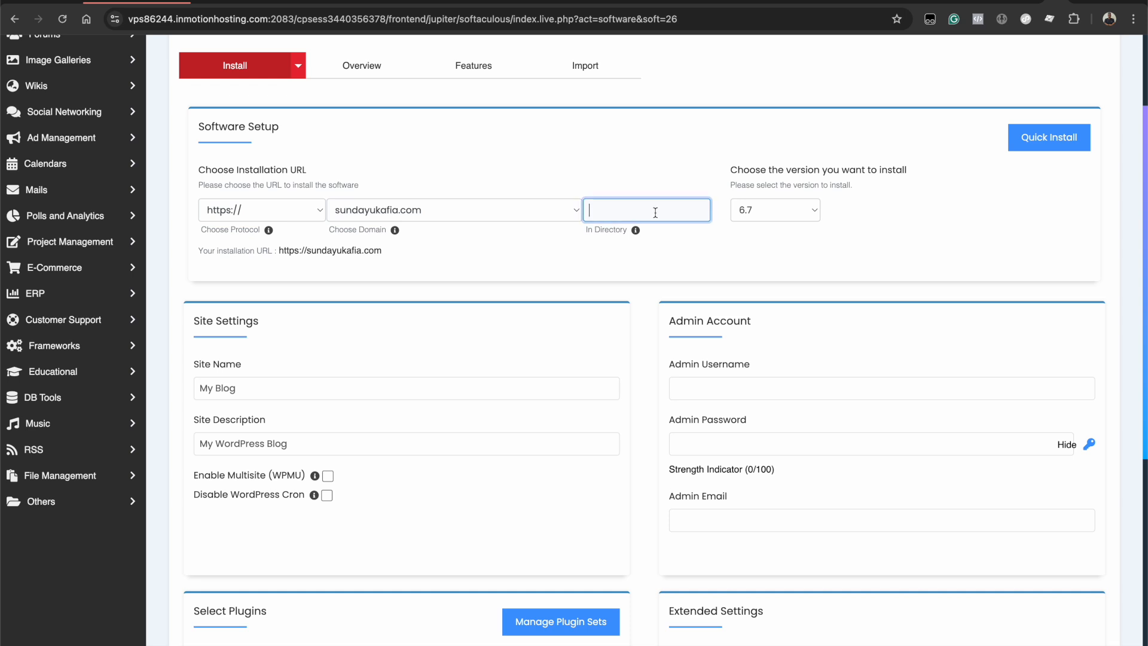
# - Enter city2 as the installation directory
pyautogui.write('city2')
pyautogui.scroll(-2, 486, 477)
pyautogui.scroll(-2, 485, 477)
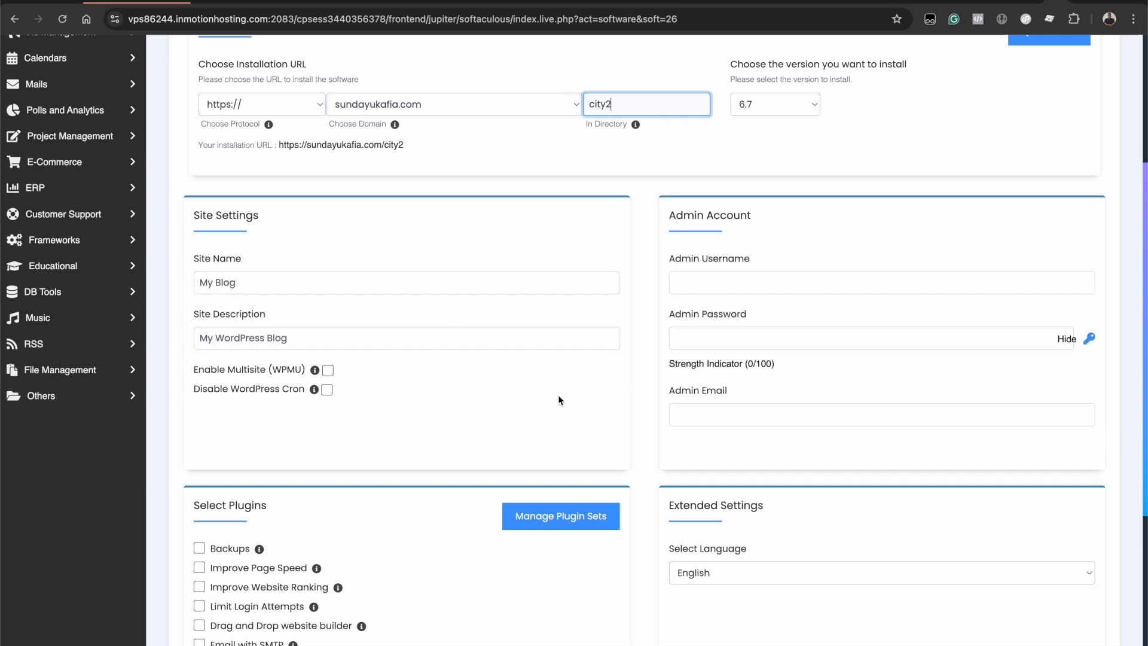
pyautogui.scroll(-2, 559, 399)
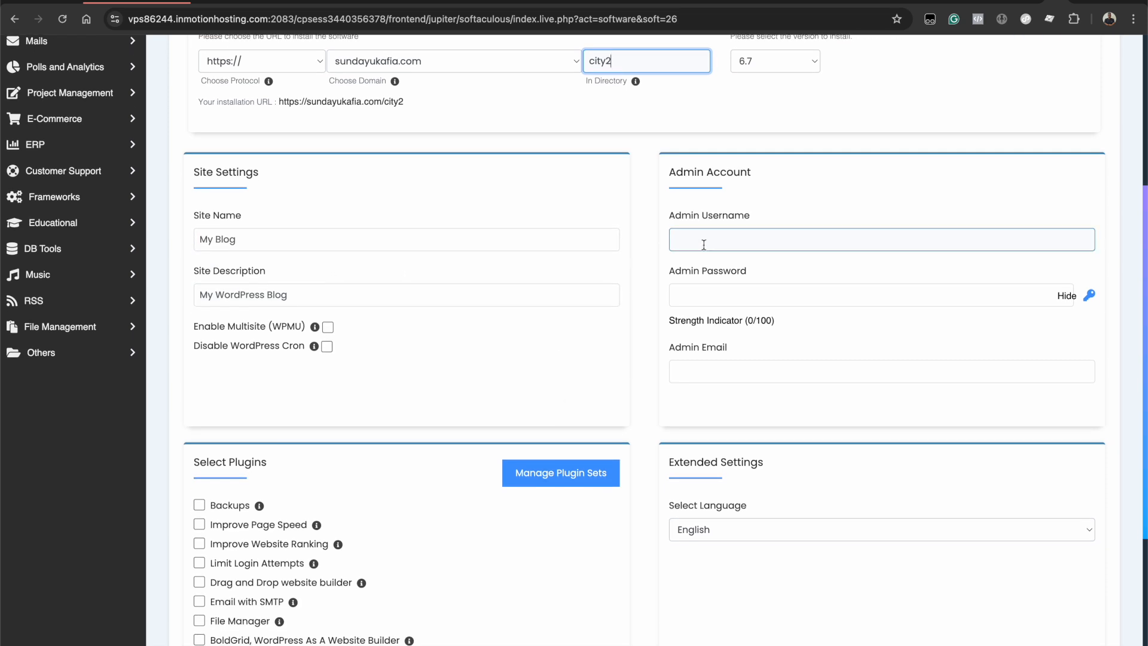
# - Fill in the admin username, admin password and admin e-mail address
pyautogui.click(724, 240)
pyautogui.write('sundaycity')
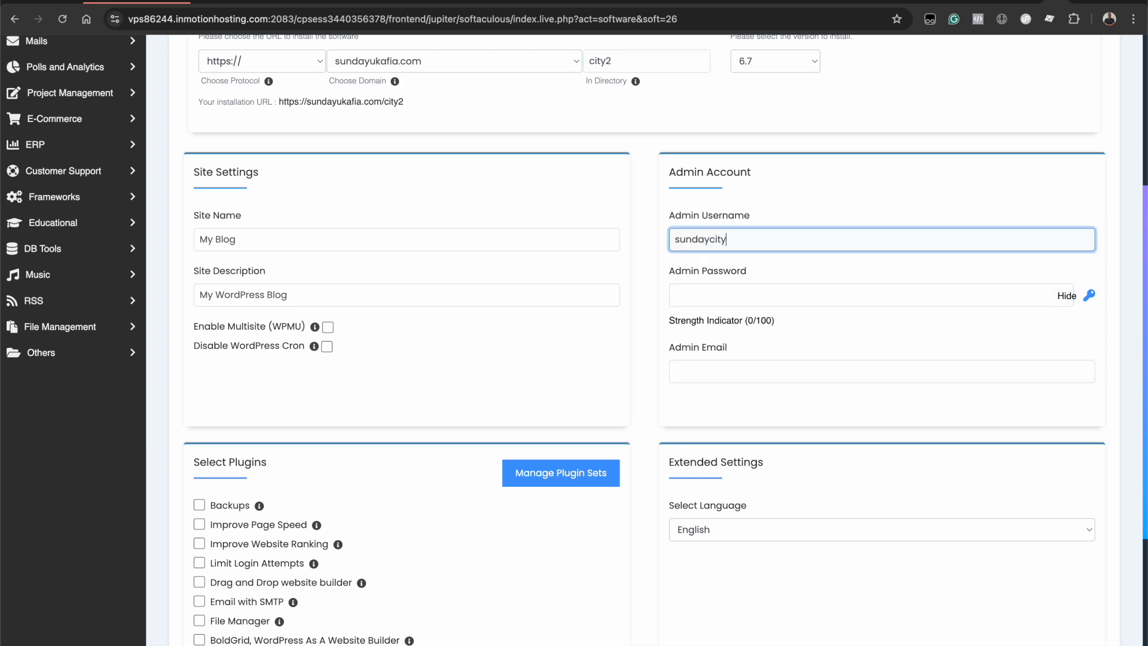
pyautogui.click(758, 293)
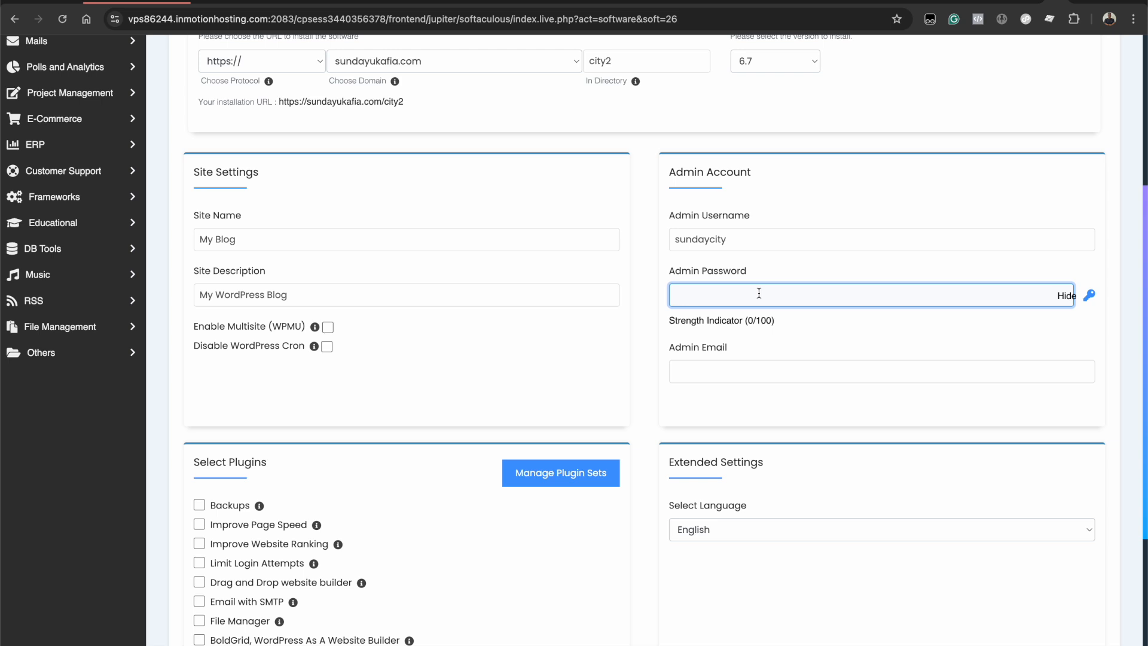
pyautogui.write('12345')
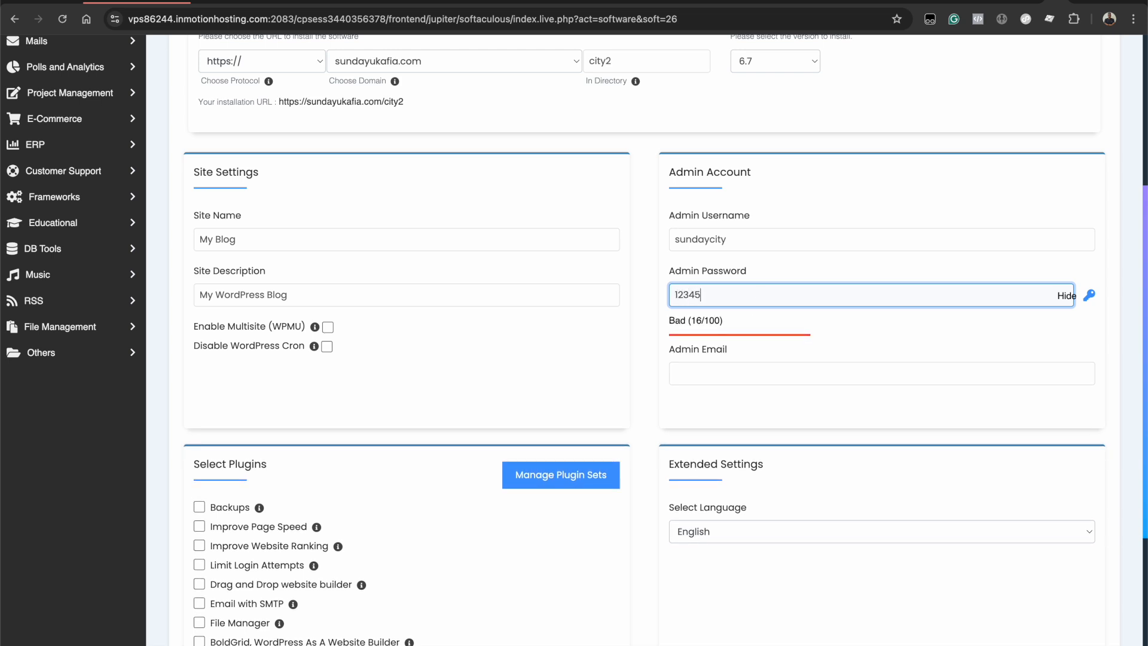
pyautogui.write('67890')
pyautogui.click(759, 374)
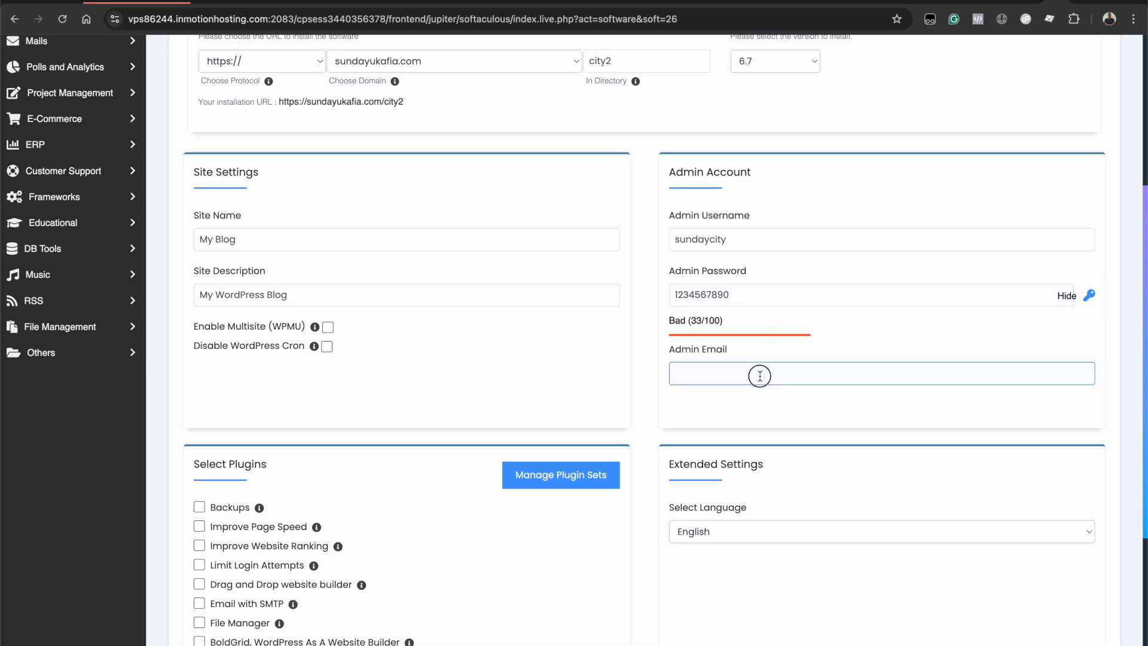
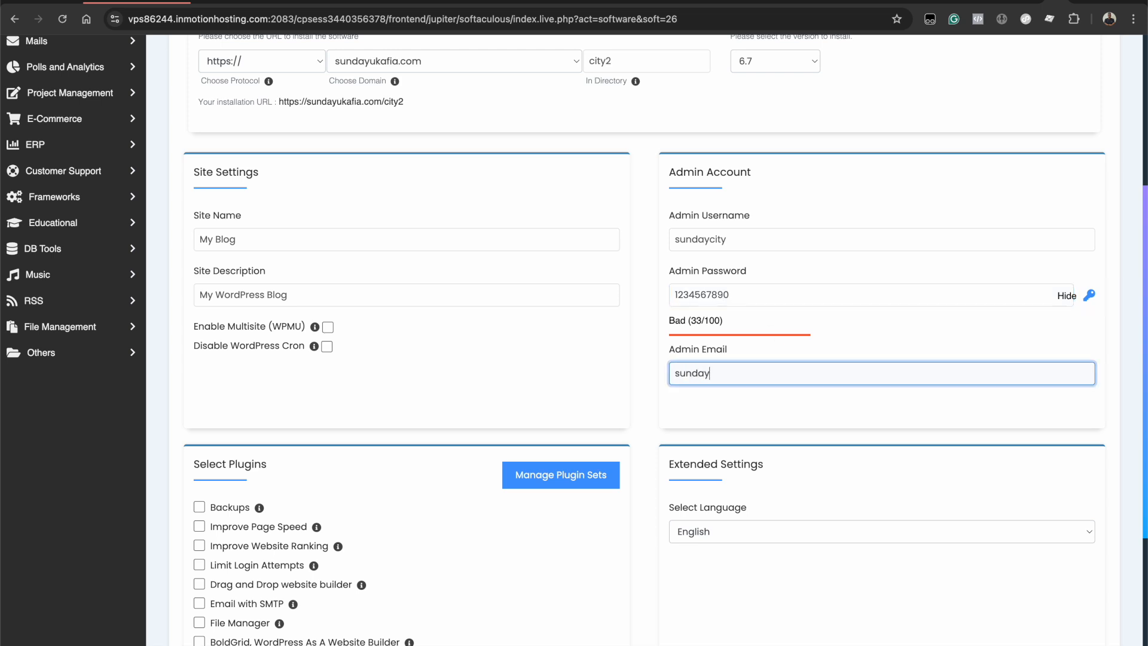
pyautogui.scroll(-3, 521, 584)
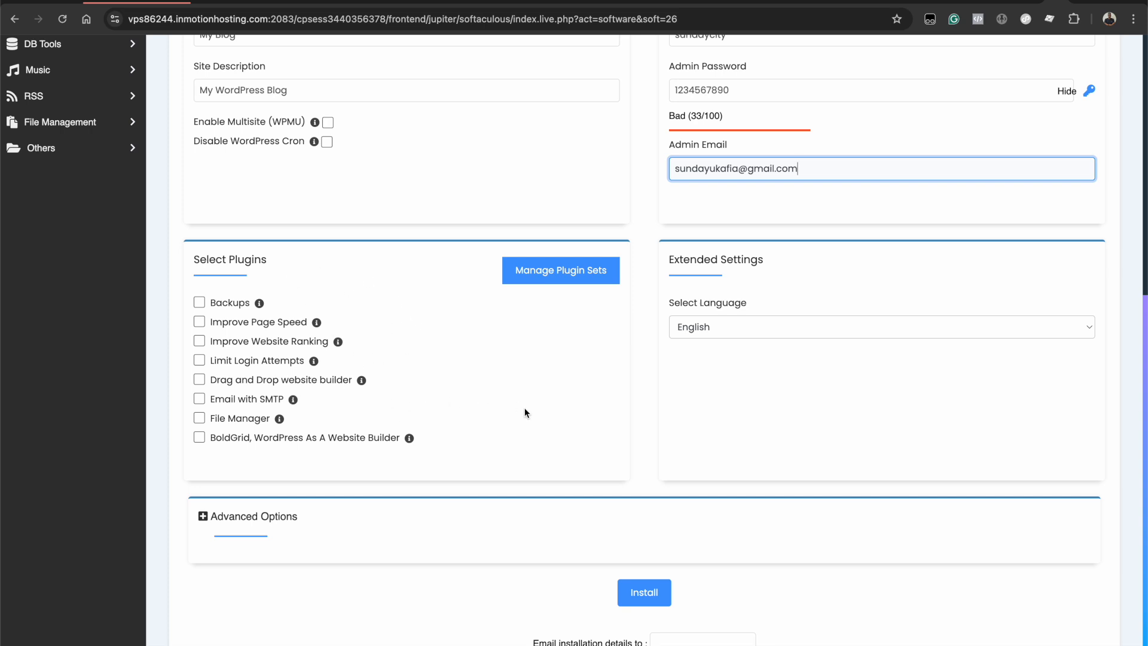
# - Expand Advanced Options and change the database name from wp393 to city2
pyautogui.scroll(-1, 526, 412)
pyautogui.scroll(-1, 526, 413)
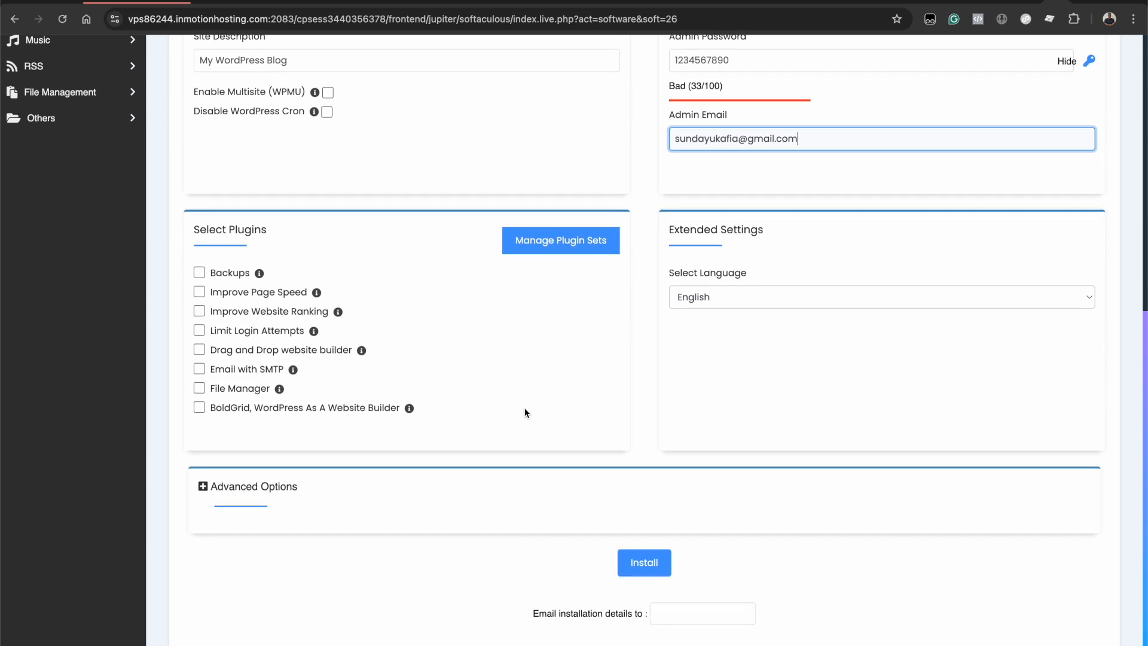
pyautogui.scroll(-2, 526, 412)
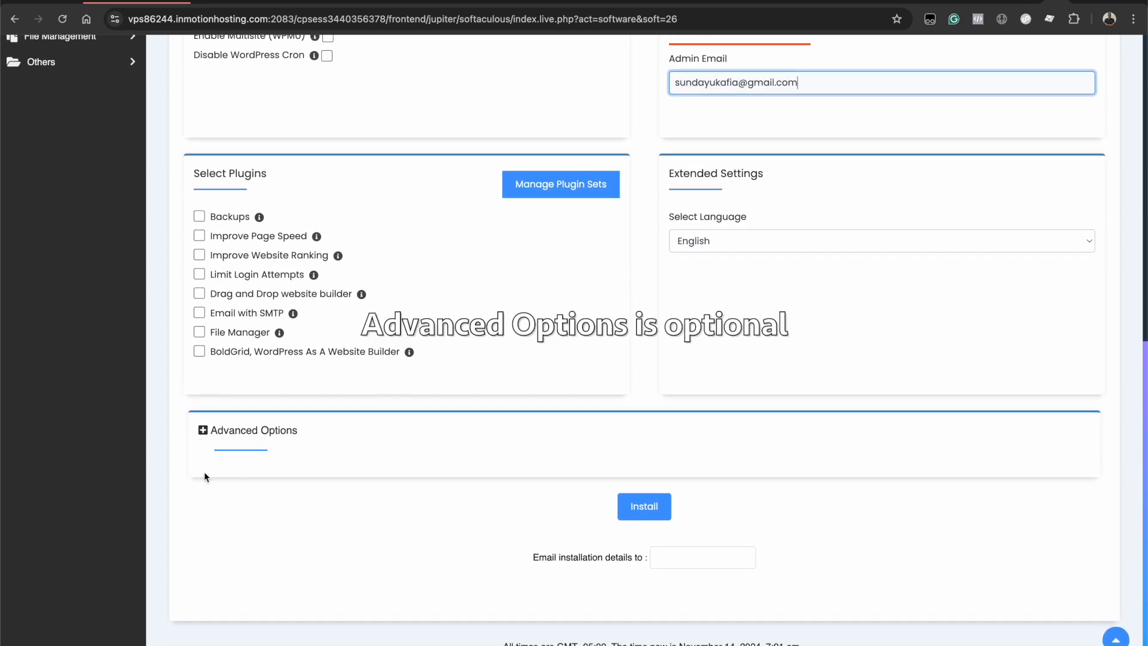
pyautogui.click(203, 431)
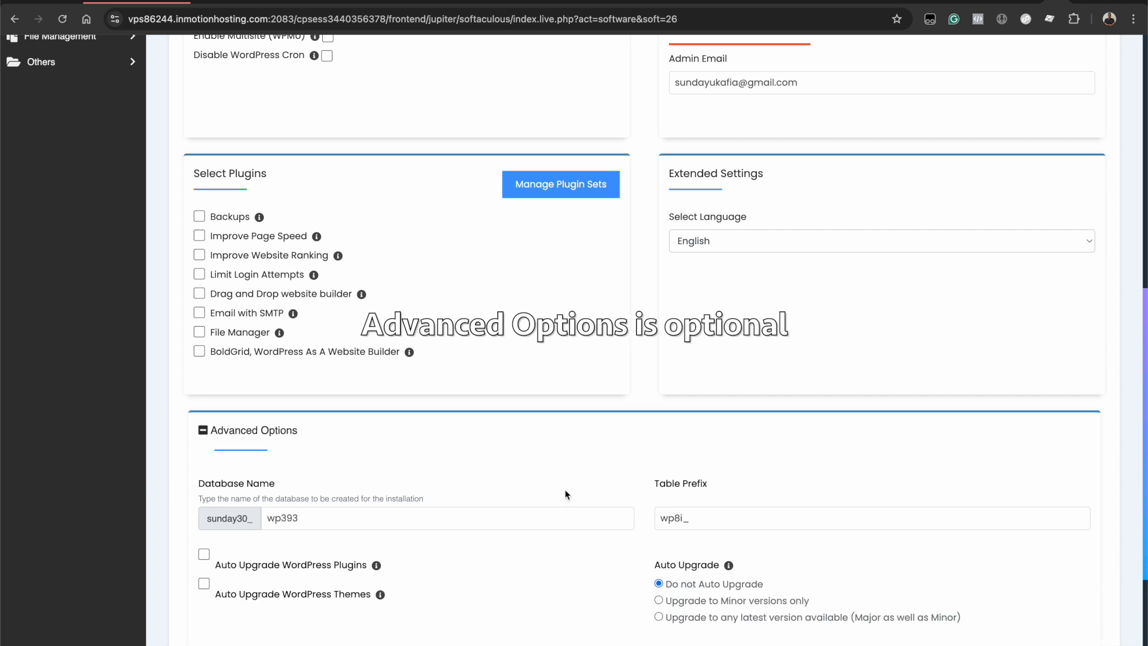
pyautogui.scroll(-4, 566, 494)
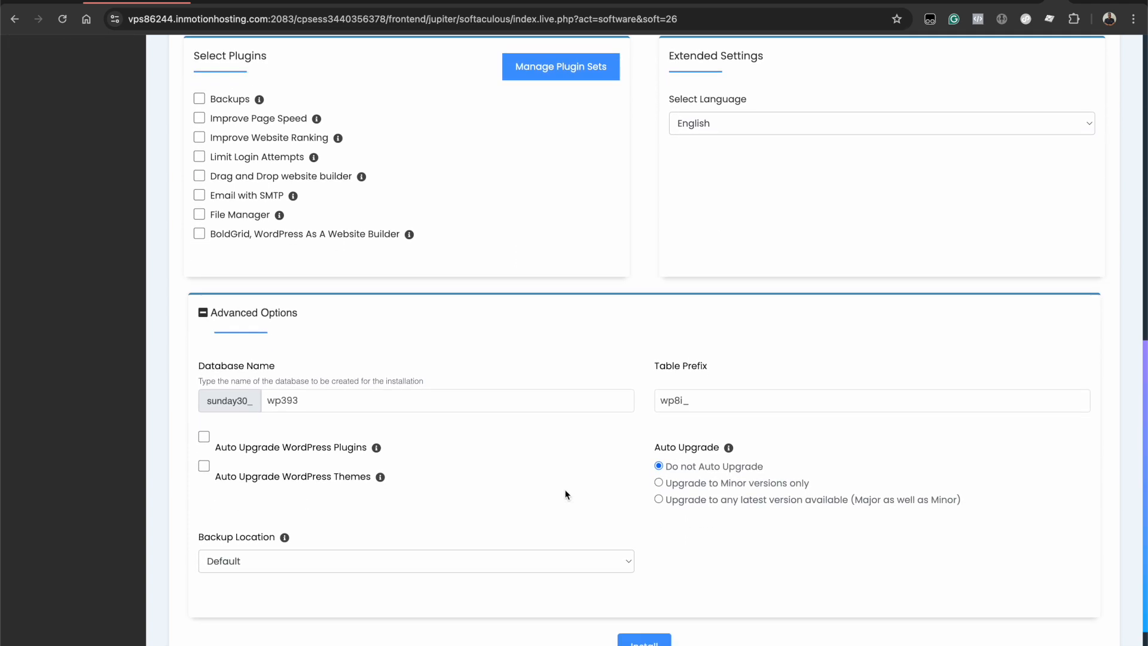
pyautogui.click(301, 409)
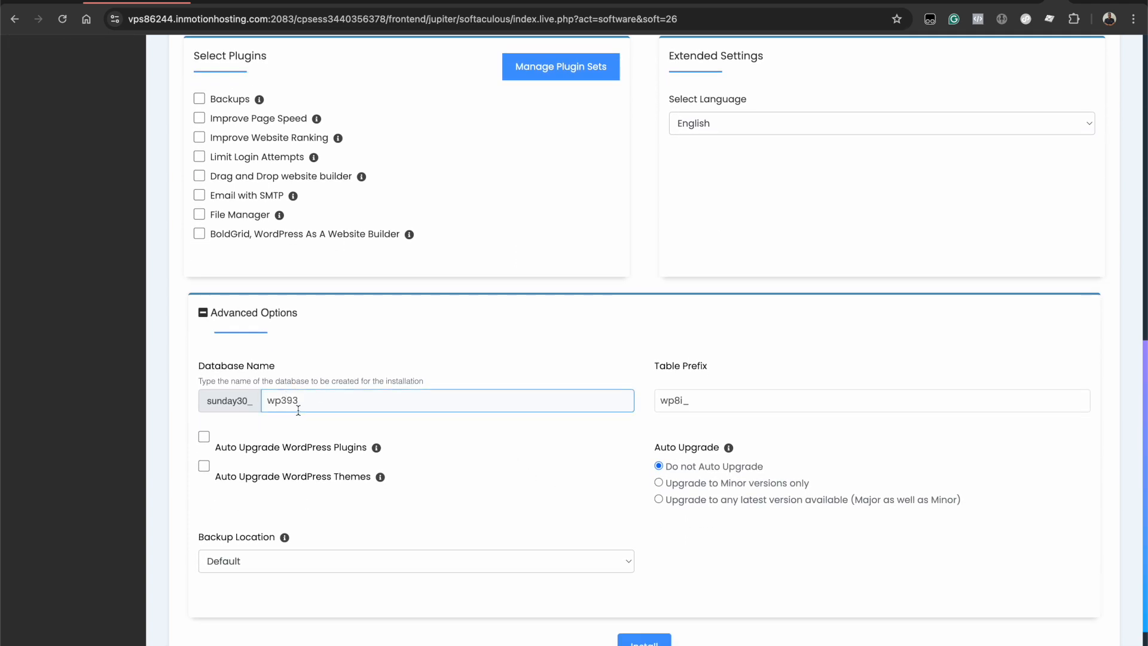
pyautogui.doubleClick(355, 404)
pyautogui.write('city2')
pyautogui.scroll(-2, 464, 436)
pyautogui.click(752, 288)
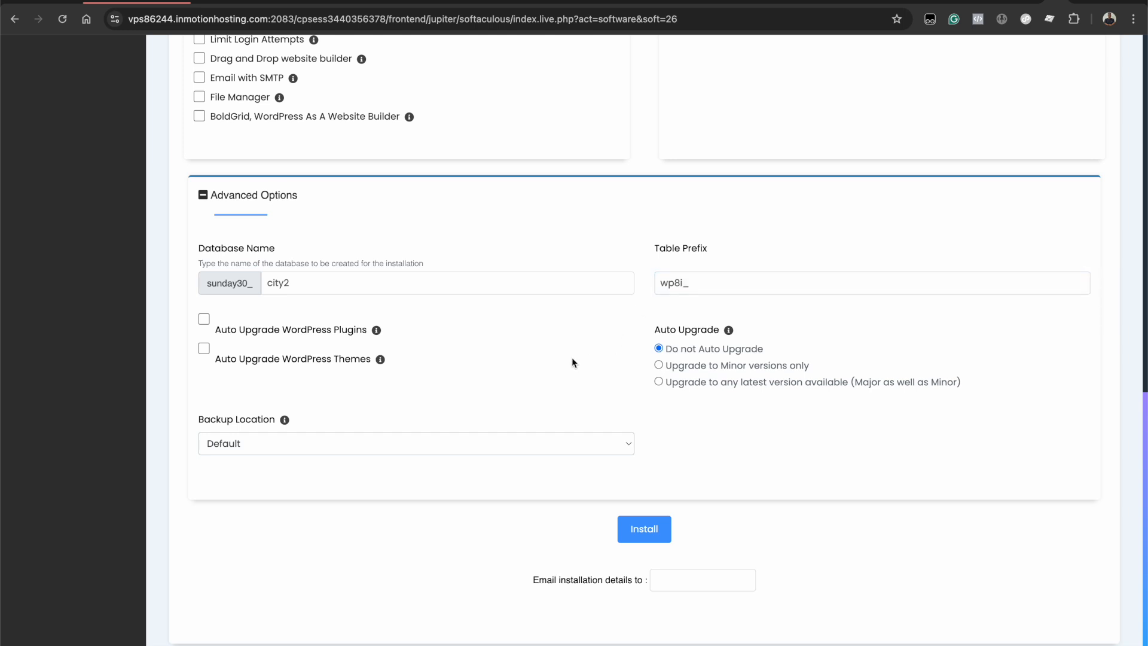
# - Review the remaining advanced options and the installation-details e-mail field, leaving them at defaults
pyautogui.scroll(-1, 571, 356)
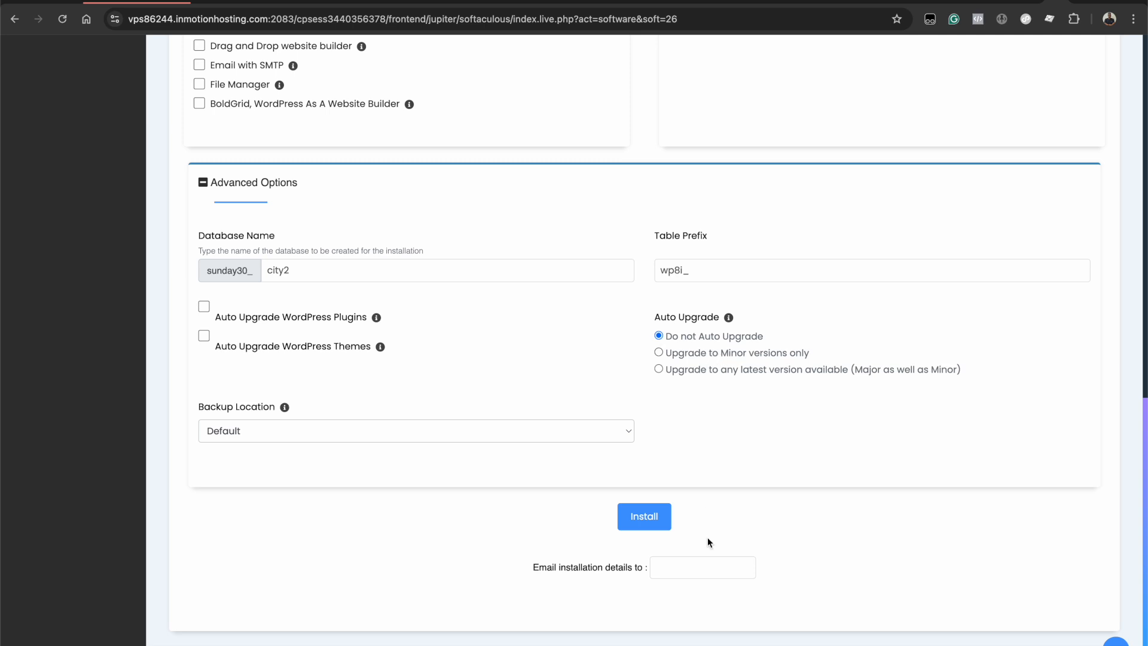
pyautogui.scroll(-1, 708, 537)
pyautogui.click(670, 557)
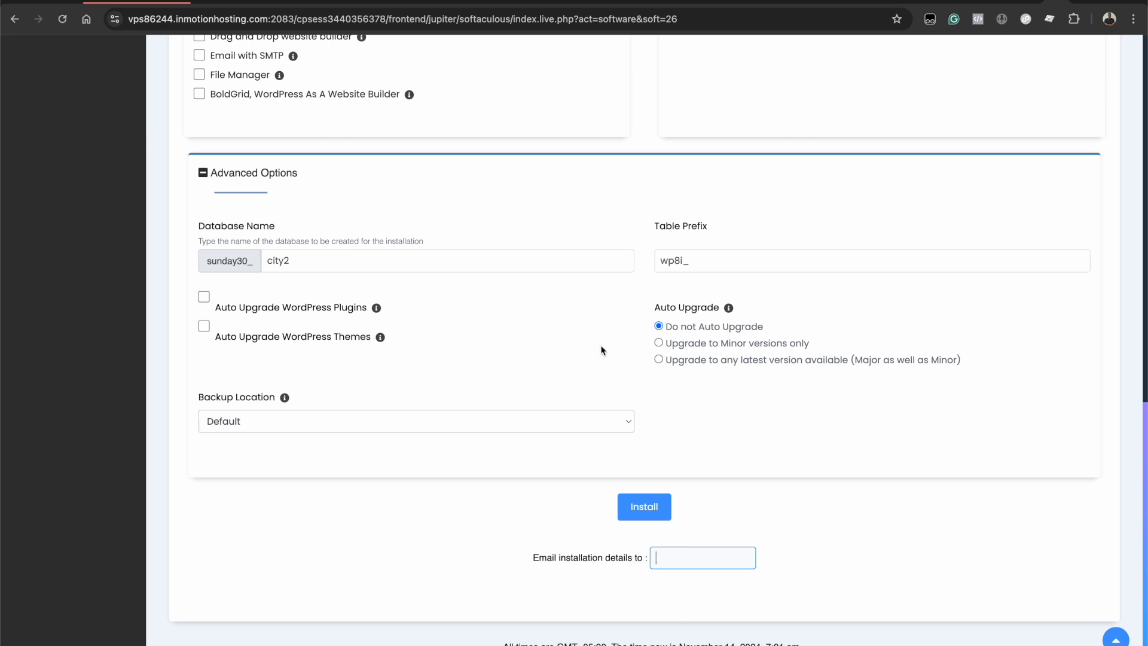
pyautogui.scroll(10, 587, 374)
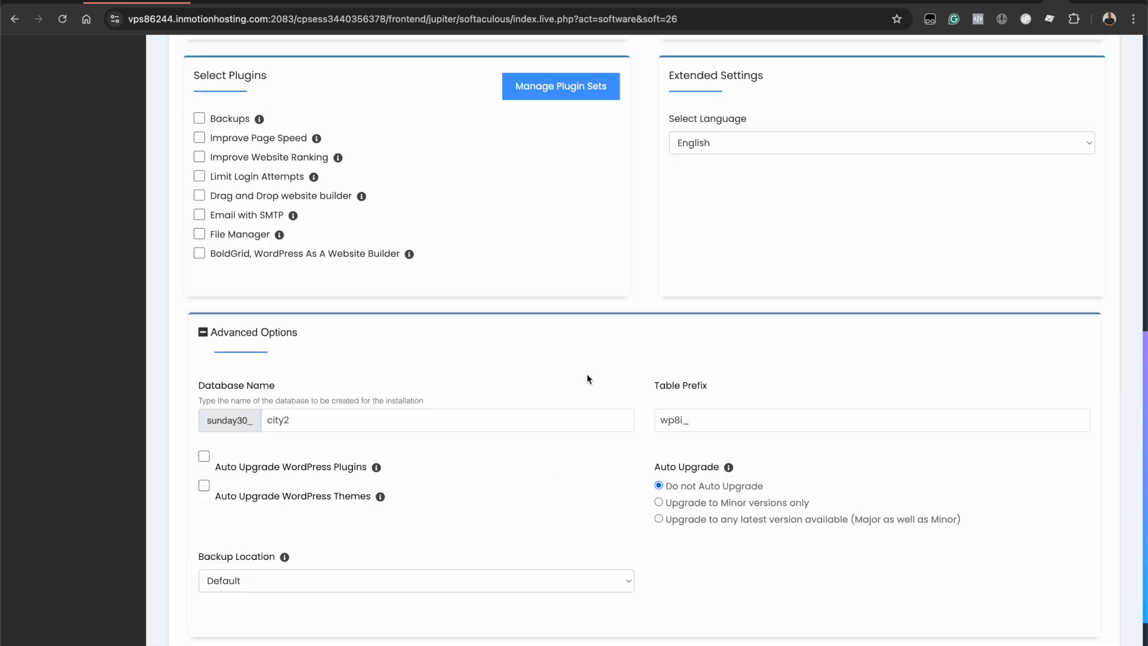
pyautogui.scroll(-10, 610, 365)
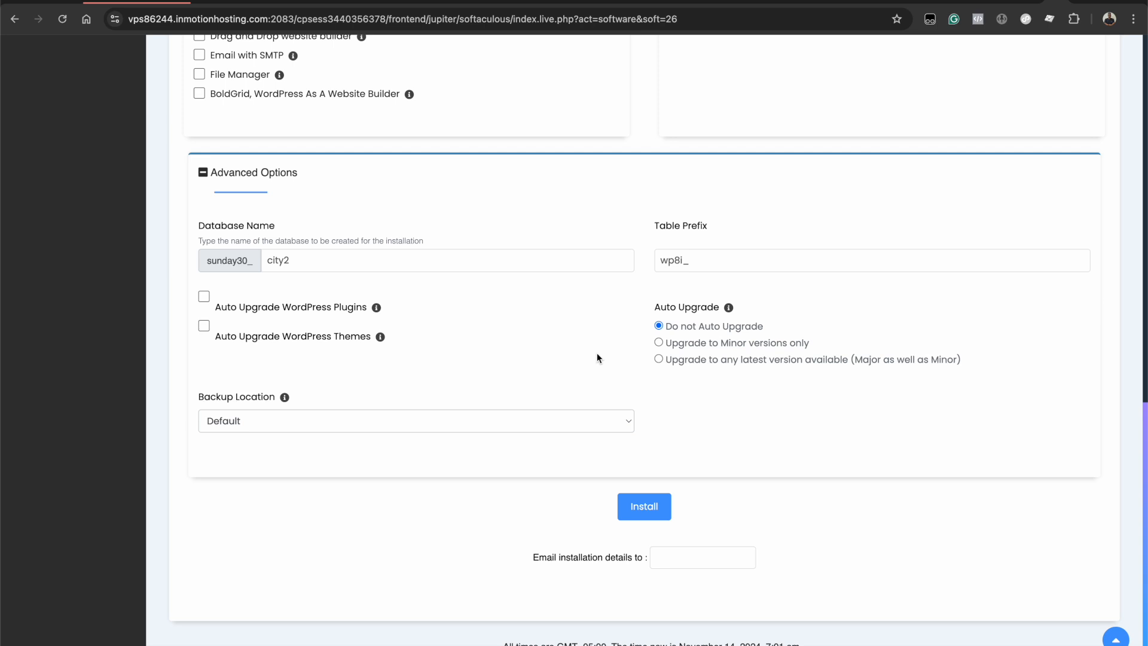
pyautogui.scroll(8, 640, 508)
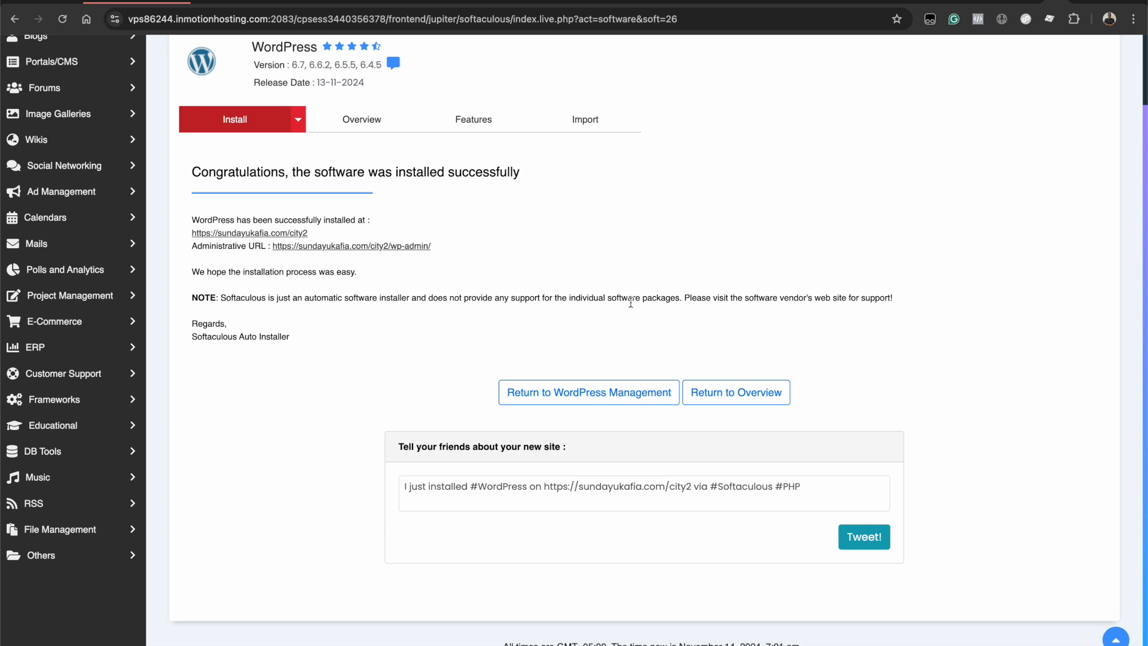
# - Open the new sundayukafia.com/city2 site link from the success page in a new tab
pyautogui.scroll(1, 601, 193)
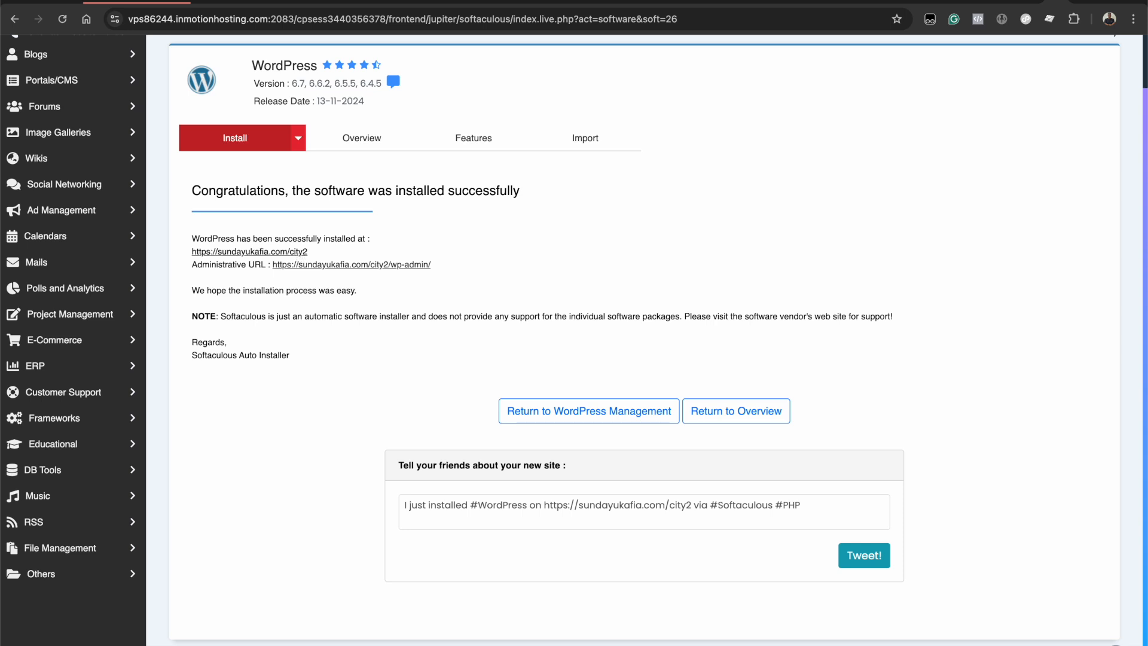
pyautogui.rightClick(302, 257)
pyautogui.click(353, 259)
# - View the live city2 blog in its tab, close it, and open the Administrative URL
pyautogui.click(1058, 2)
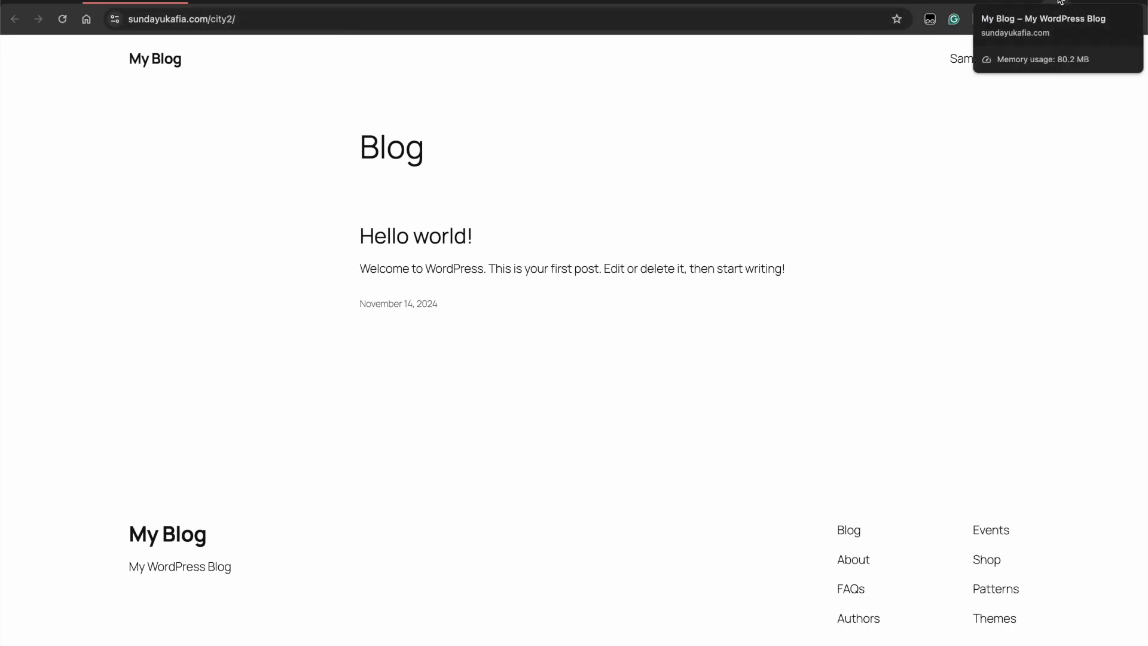
pyautogui.click(1061, 2)
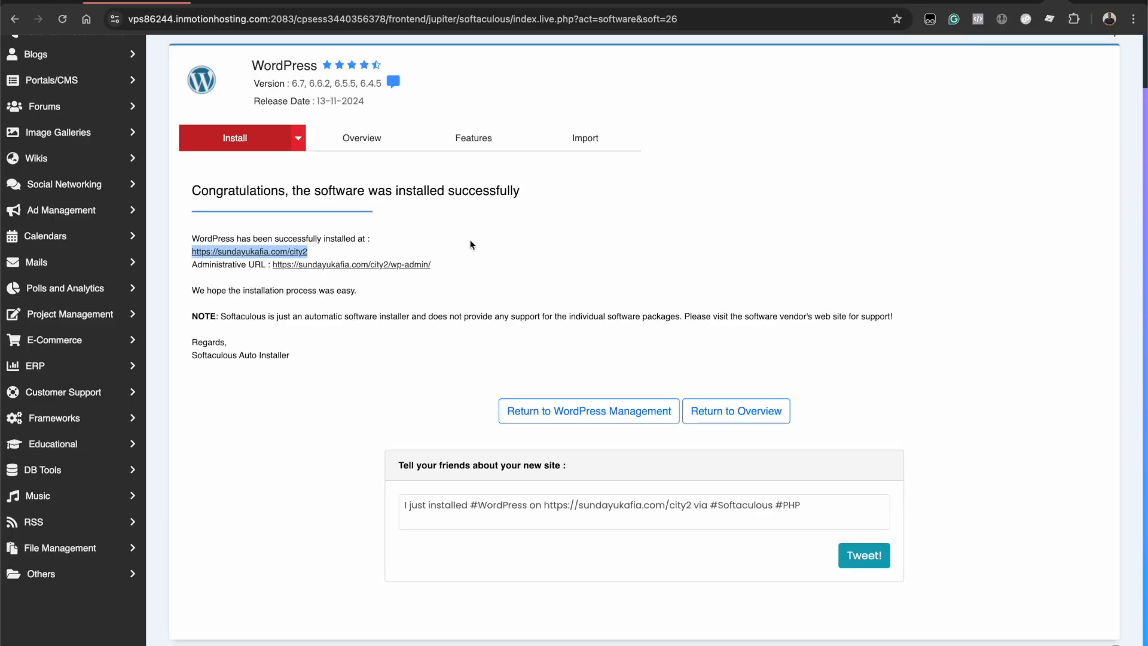
pyautogui.click(487, 239)
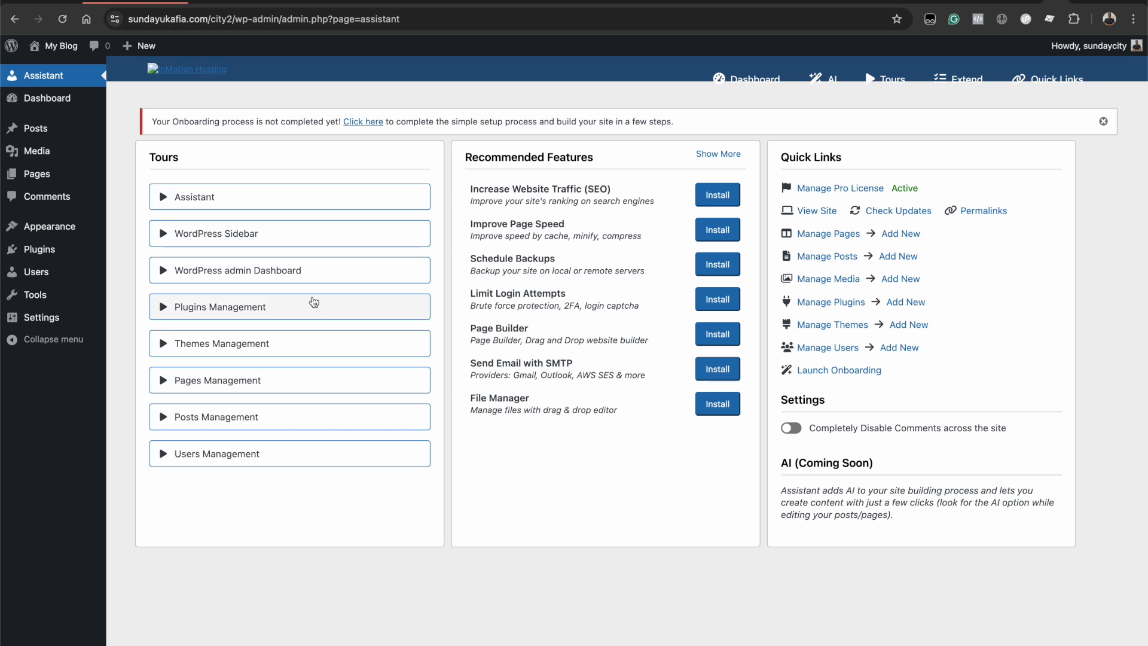
# - Open the WordPress admin Dashboard and scroll through it
pyautogui.click(33, 106)
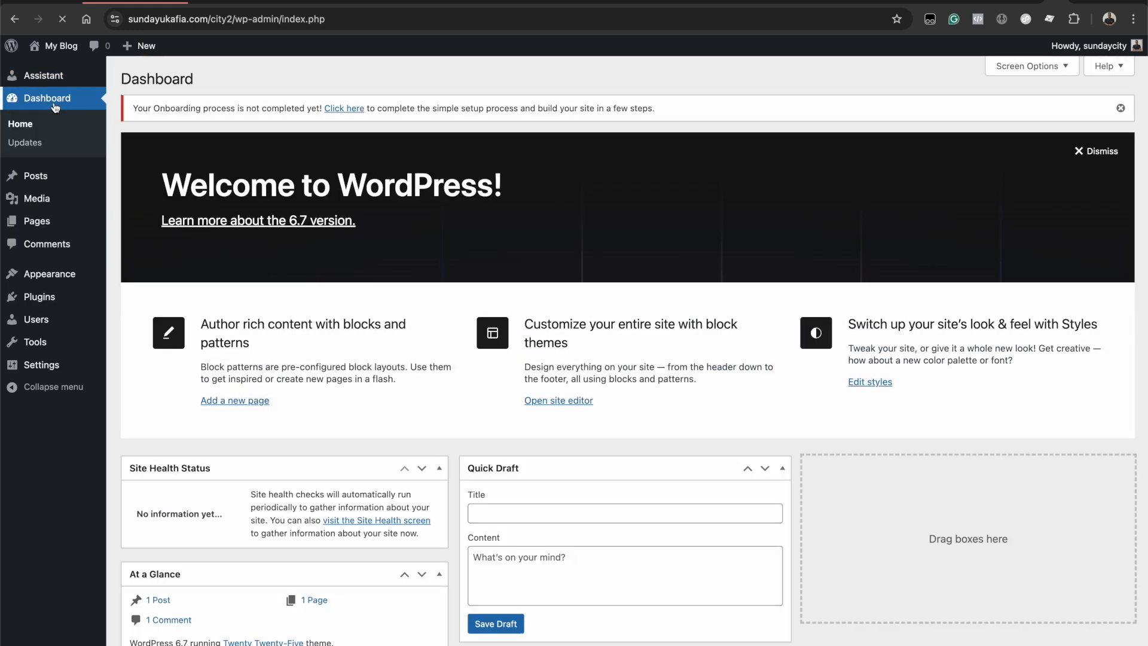
pyautogui.scroll(-1, 647, 171)
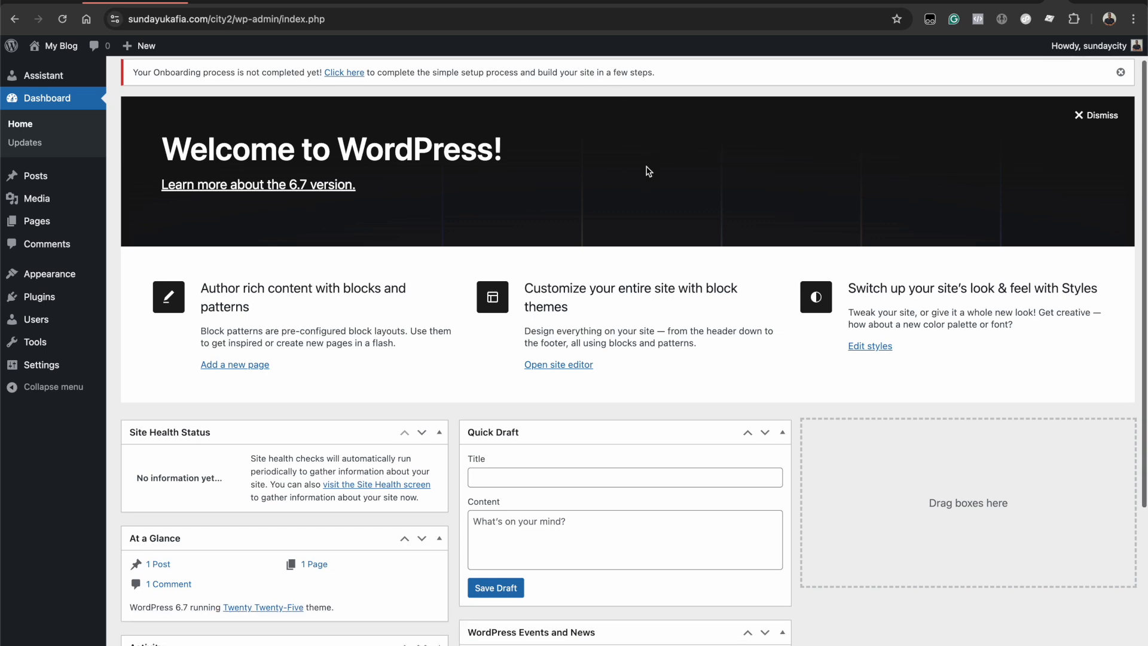
pyautogui.scroll(-3, 647, 171)
pyautogui.scroll(-2, 668, 315)
pyautogui.scroll(5, 835, 262)
pyautogui.scroll(-1, 835, 262)
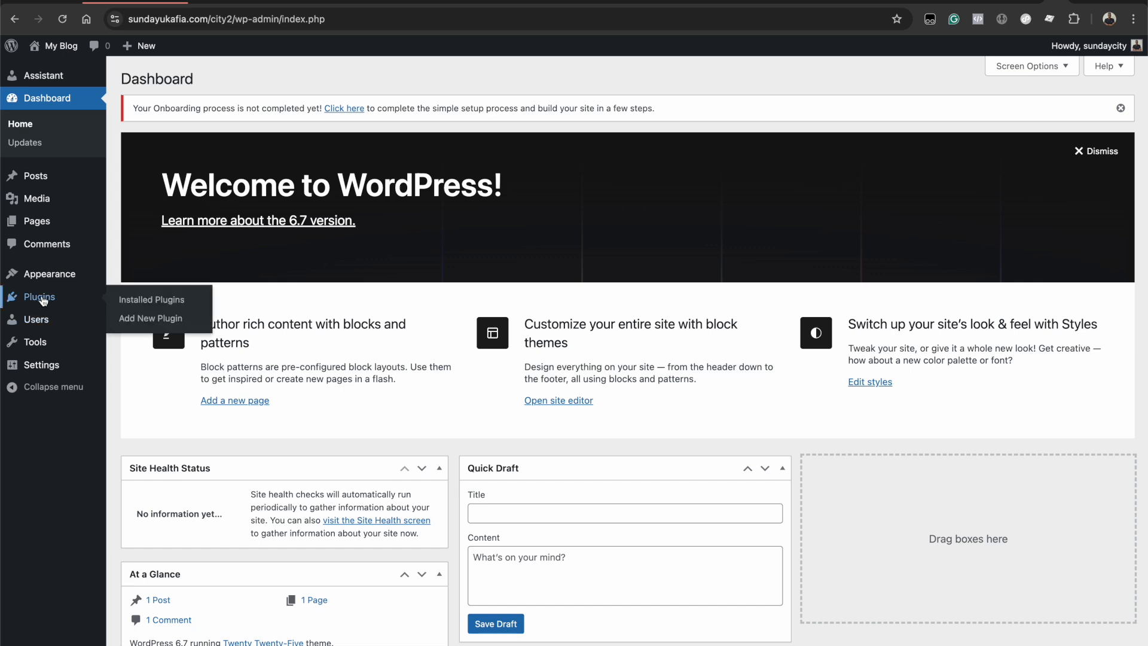
# - Deactivate Softaculous Pro under Installed Plugins and return to the Dashboard
pyautogui.click(43, 301)
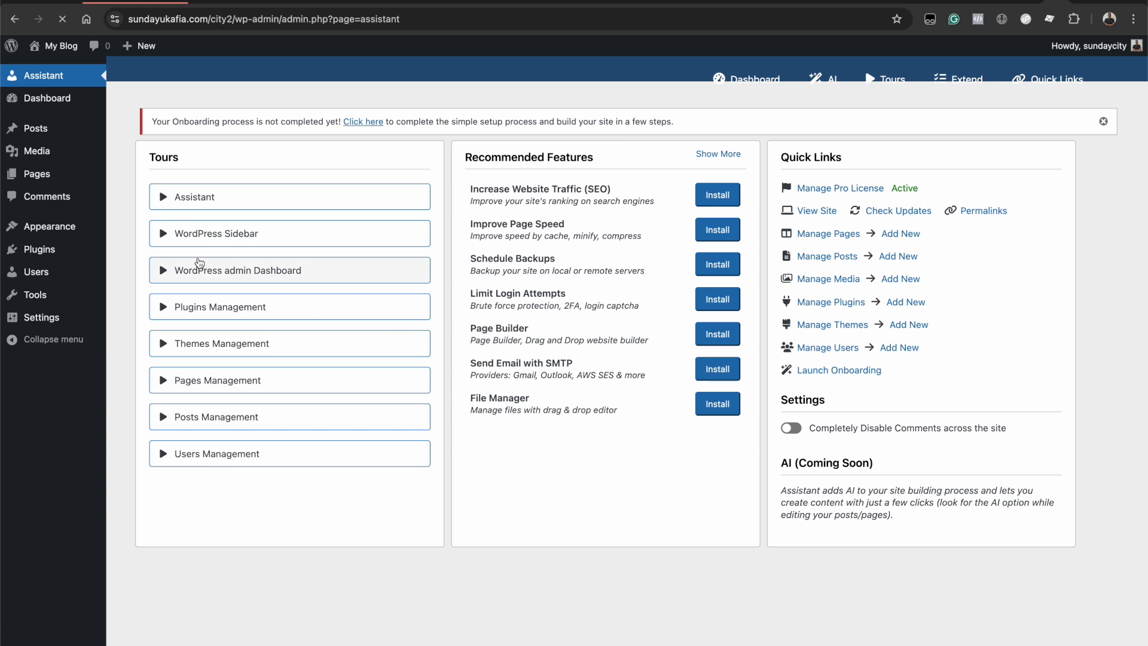
pyautogui.click(58, 254)
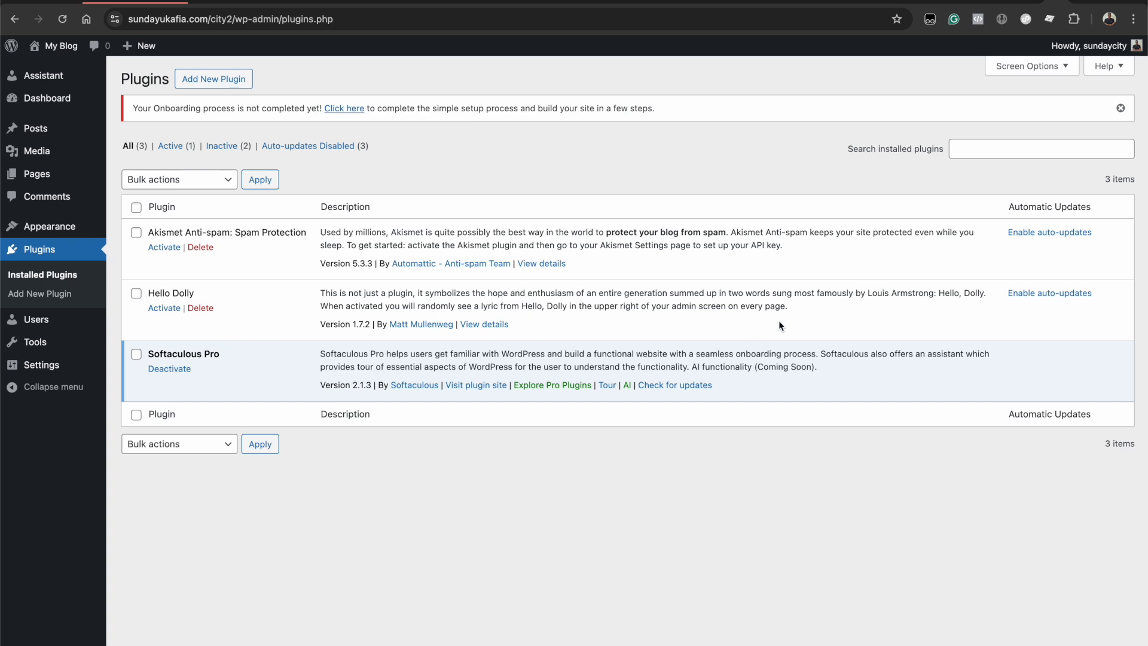
pyautogui.click(169, 369)
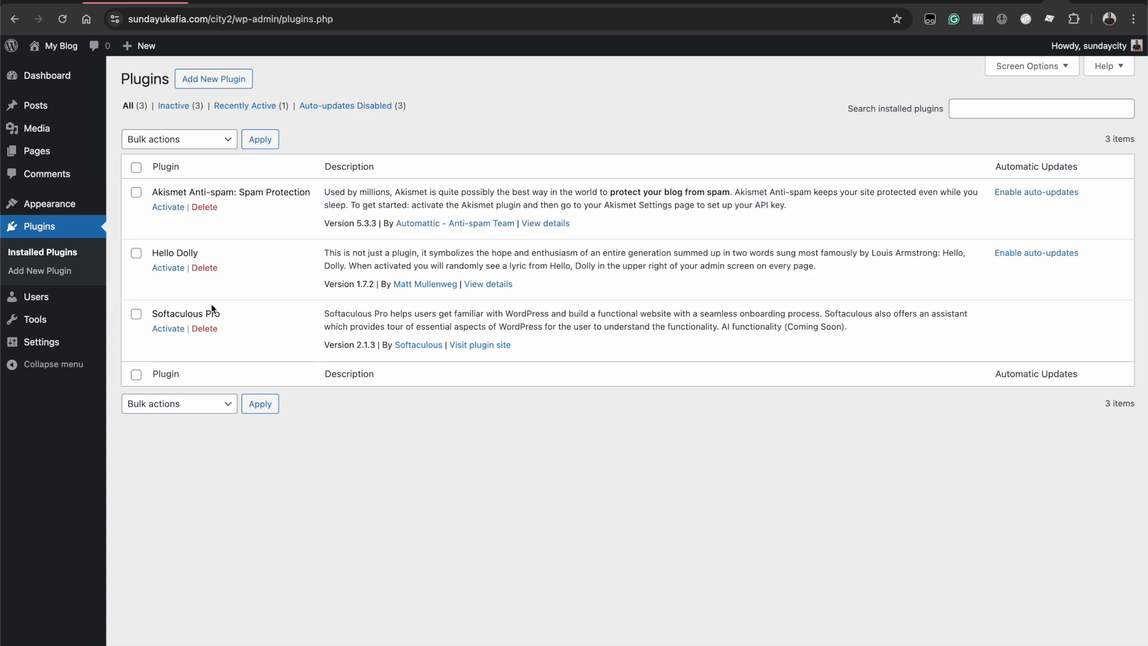
pyautogui.click(48, 77)
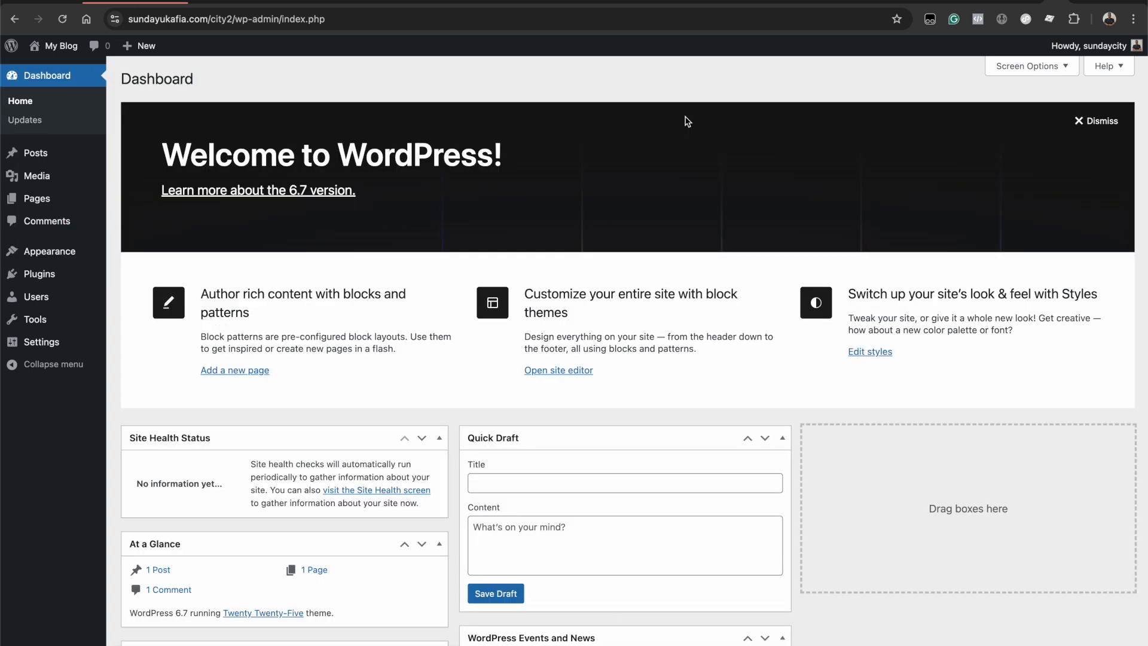